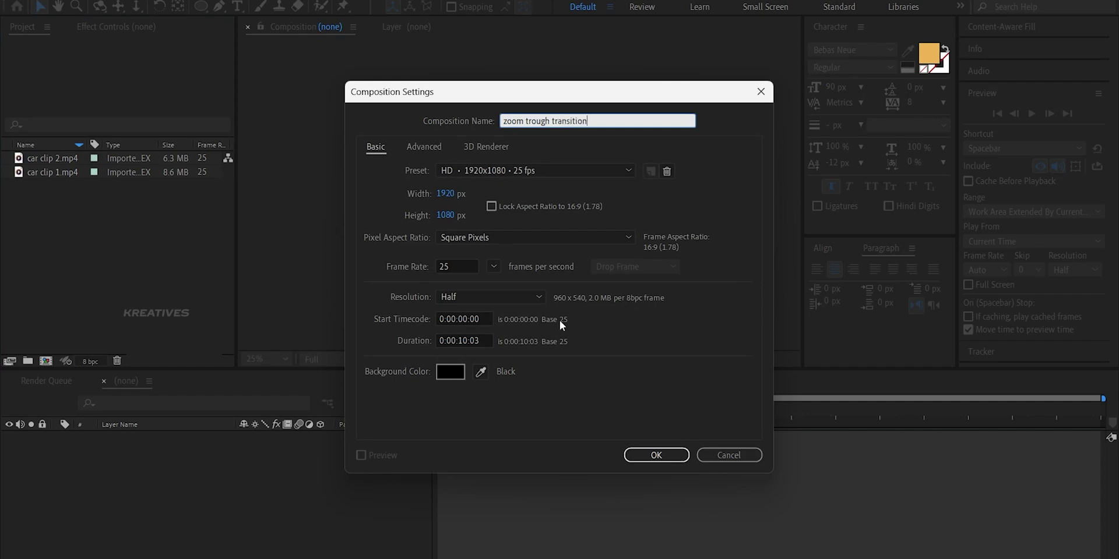
# Create the 1920×1080, 25 fps composition with car clip 2 and car clip 1, car clip 1 starting after car clip 2.
pyautogui.click(656, 455)
pyautogui.moveTo(49, 213); pyautogui.dragTo(134, 445)
pyautogui.moveTo(481, 444); pyautogui.dragTo(810, 444)
pyautogui.moveTo(528, 403); pyautogui.dragTo(722, 417)
# Cut to car clip 1 at 4:08, place it above car clip 2, and duplicate it.
pyautogui.click(728, 436)
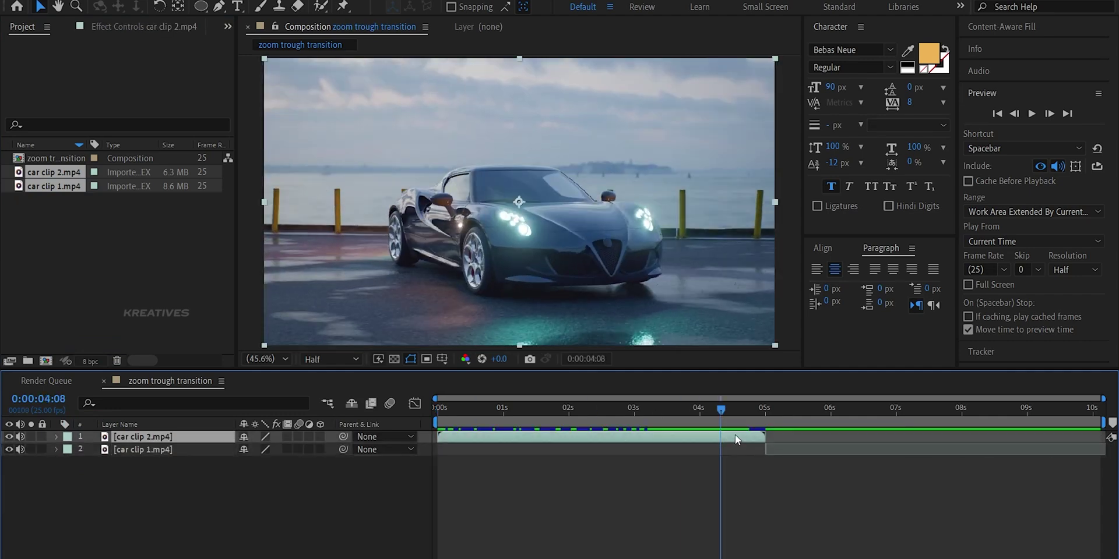
pyautogui.click(813, 450)
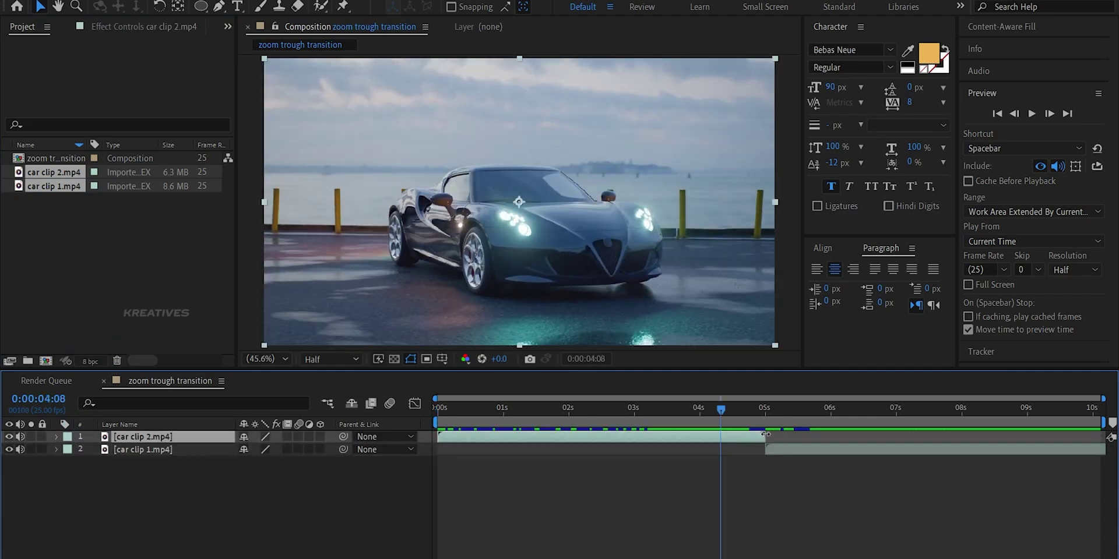
pyautogui.moveTo(764, 436); pyautogui.dragTo(726, 450)
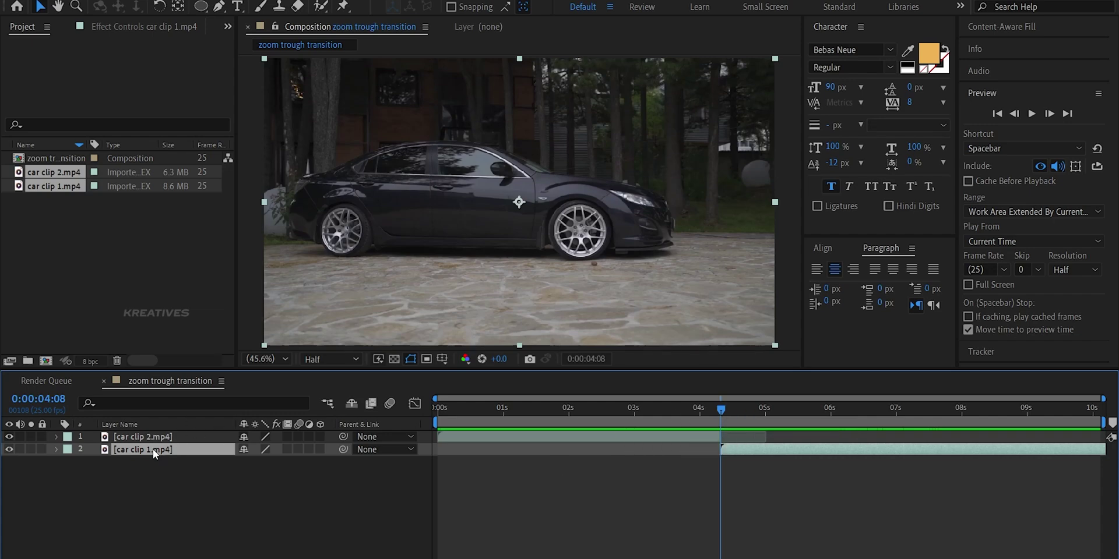
pyautogui.moveTo(153, 450); pyautogui.dragTo(152, 434)
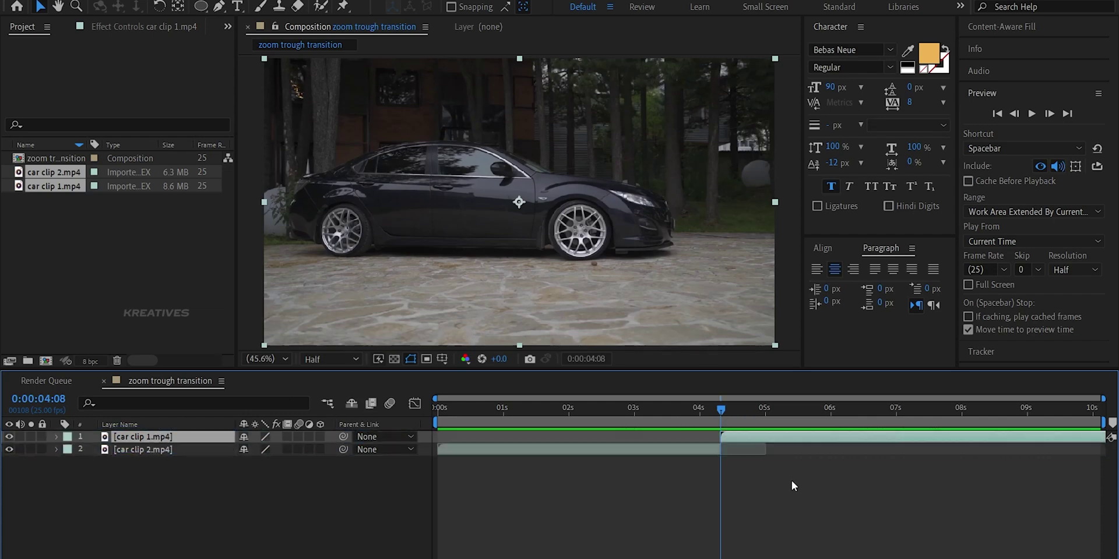
pyautogui.moveTo(719, 410)
pyautogui.mouseDown()
pyautogui.moveTo(696, 411)
pyautogui.moveTo(720, 414)
pyautogui.mouseUp()
pyautogui.hotkey('ctrl', 'd')
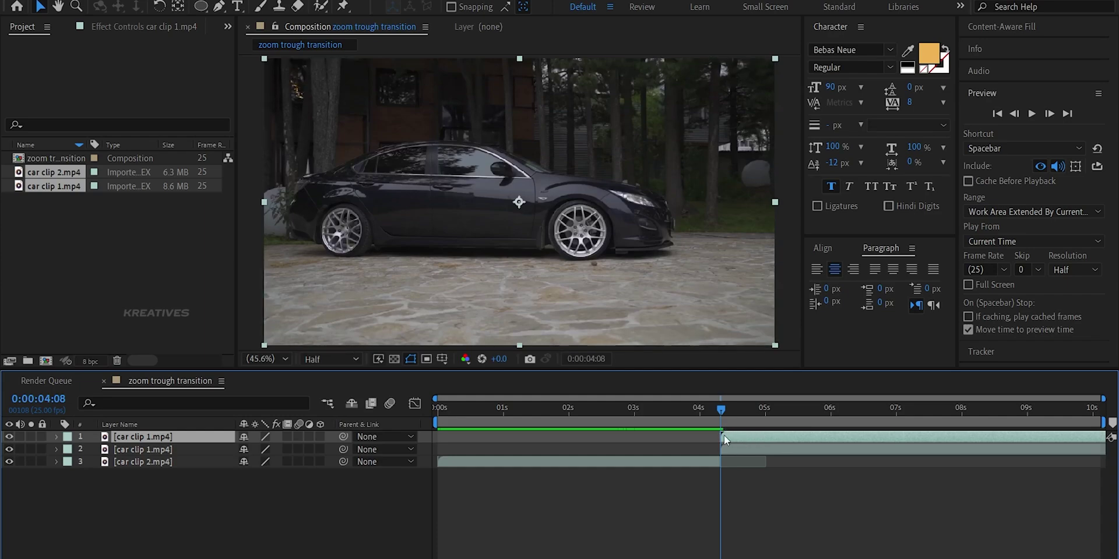
# Apply Time > Freeze Frame to the top car clip 1 copy.
pyautogui.rightClick(746, 436)
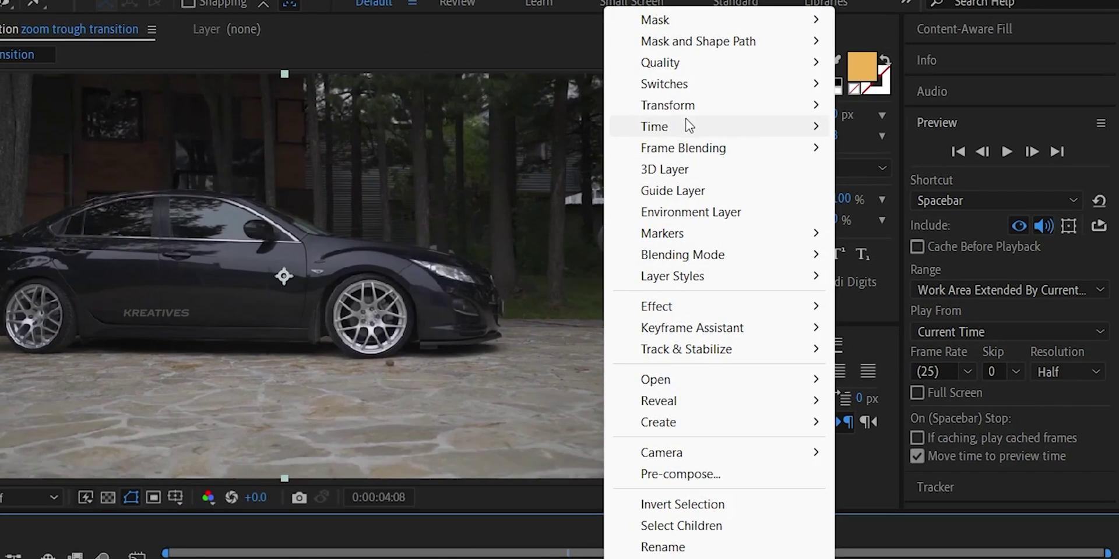
pyautogui.moveTo(807, 93)
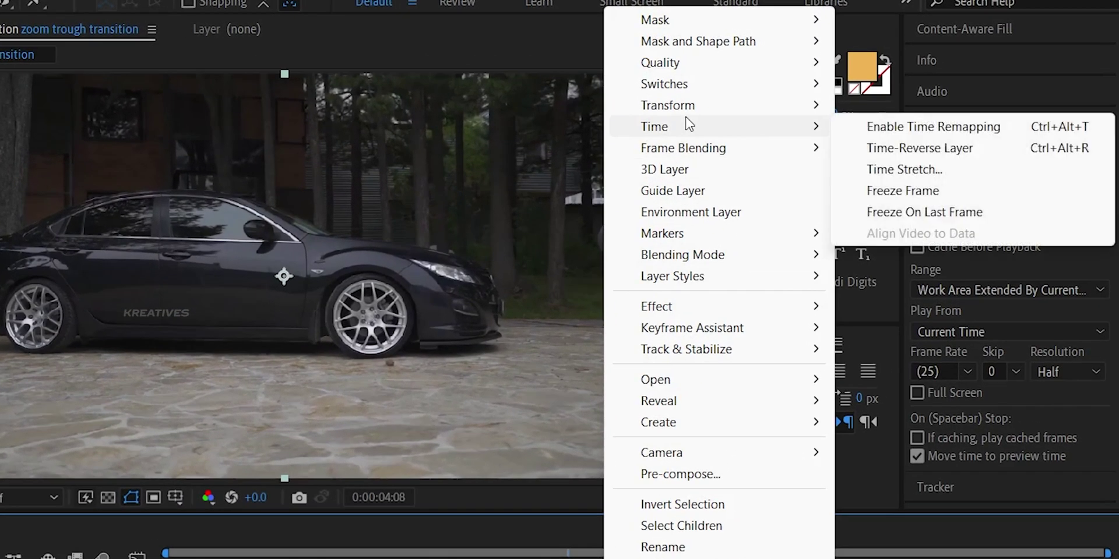
pyautogui.click(929, 192)
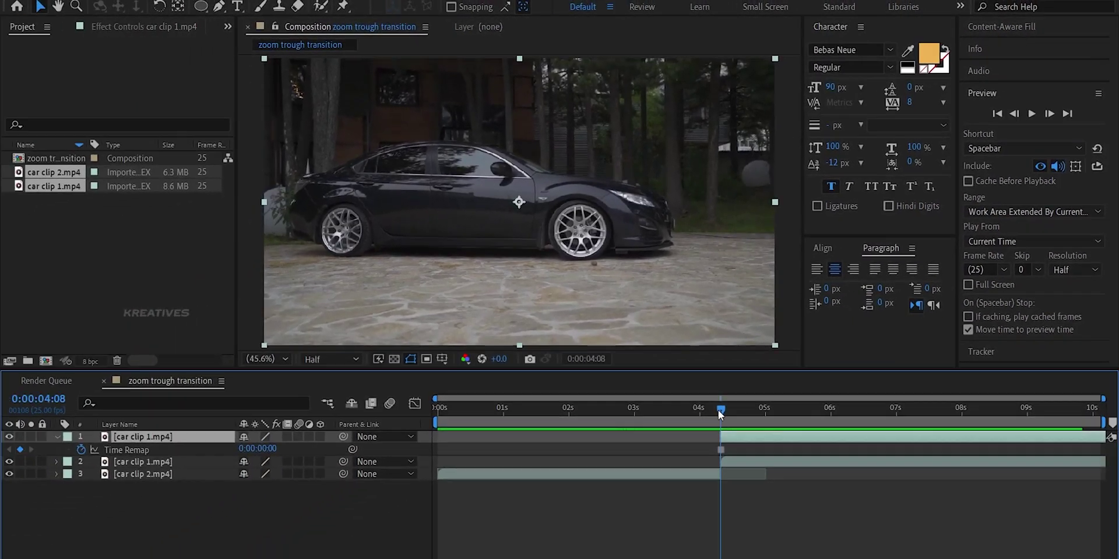
# Start the frozen layer near 3:18 and trim its end at the 4:08 cut.
pyautogui.moveTo(654, 479); pyautogui.dragTo(758, 479)
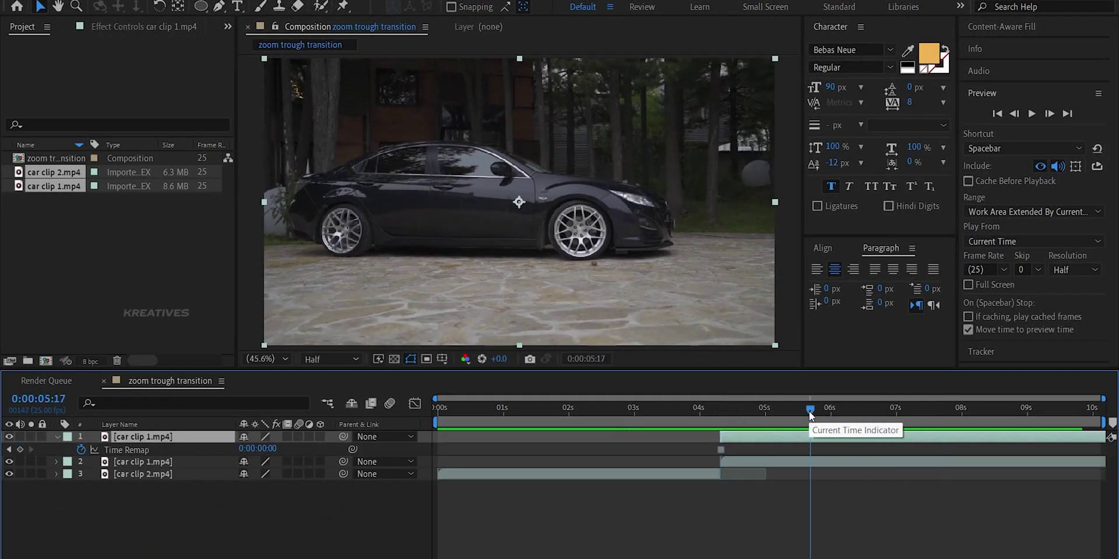
pyautogui.moveTo(809, 411); pyautogui.dragTo(674, 411)
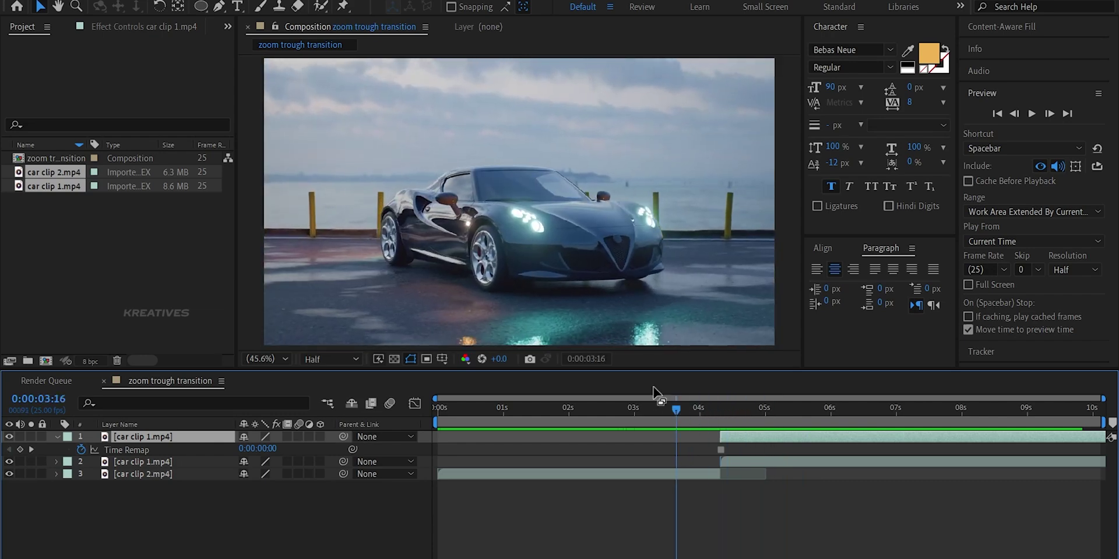
pyautogui.moveTo(750, 435); pyautogui.dragTo(705, 429)
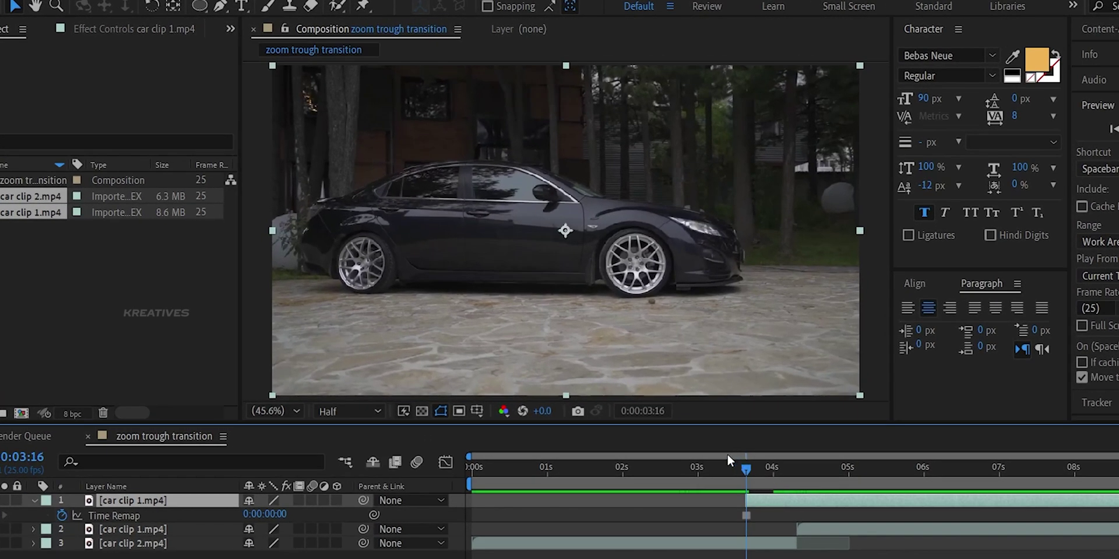
pyautogui.moveTo(733, 462); pyautogui.dragTo(793, 480)
pyautogui.click(822, 527)
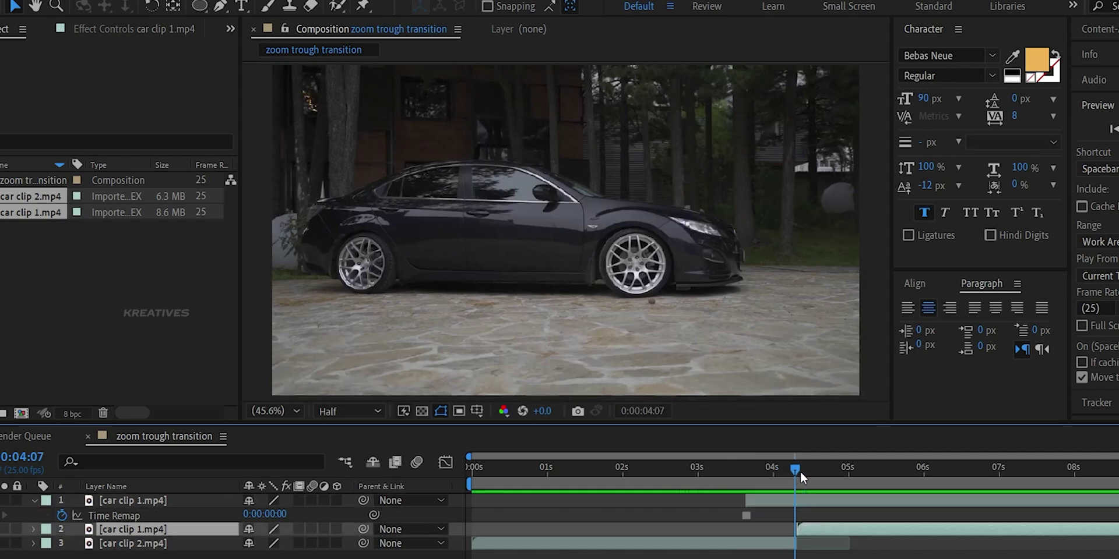
pyautogui.moveTo(797, 464); pyautogui.dragTo(799, 465)
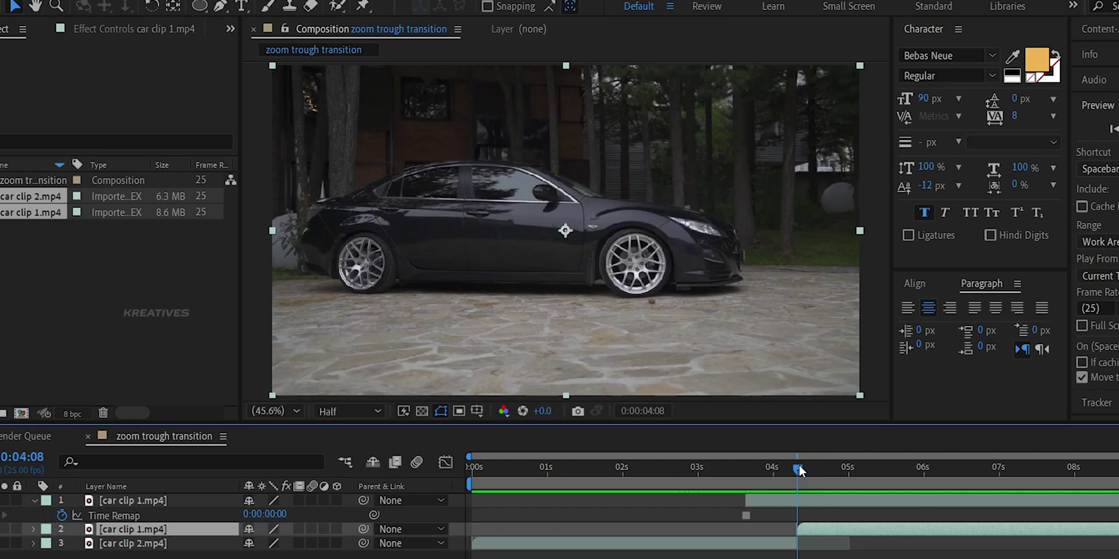
pyautogui.click(809, 496)
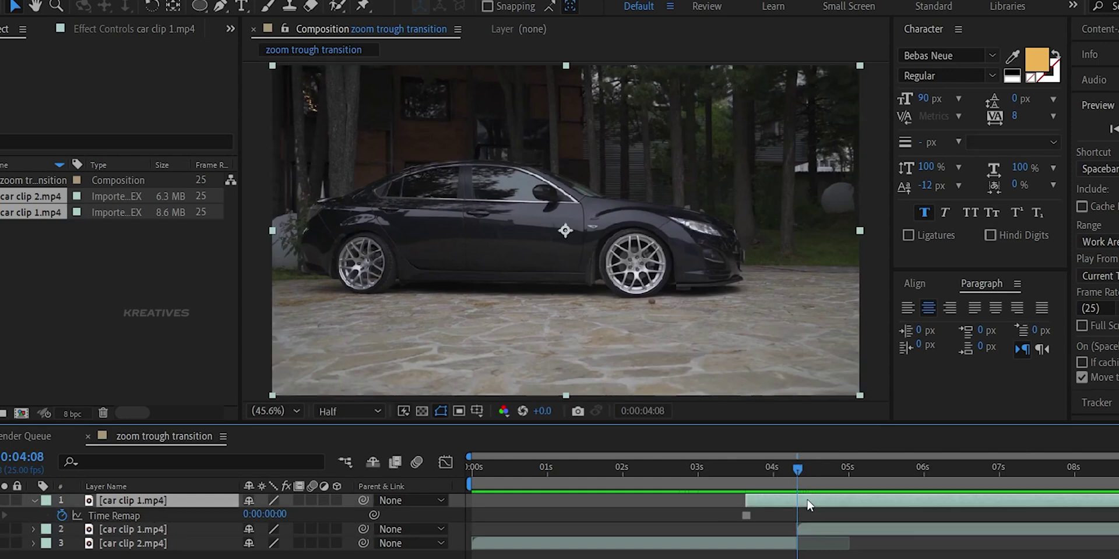
pyautogui.hotkey('alt', ']')
pyautogui.moveTo(798, 470); pyautogui.dragTo(777, 478)
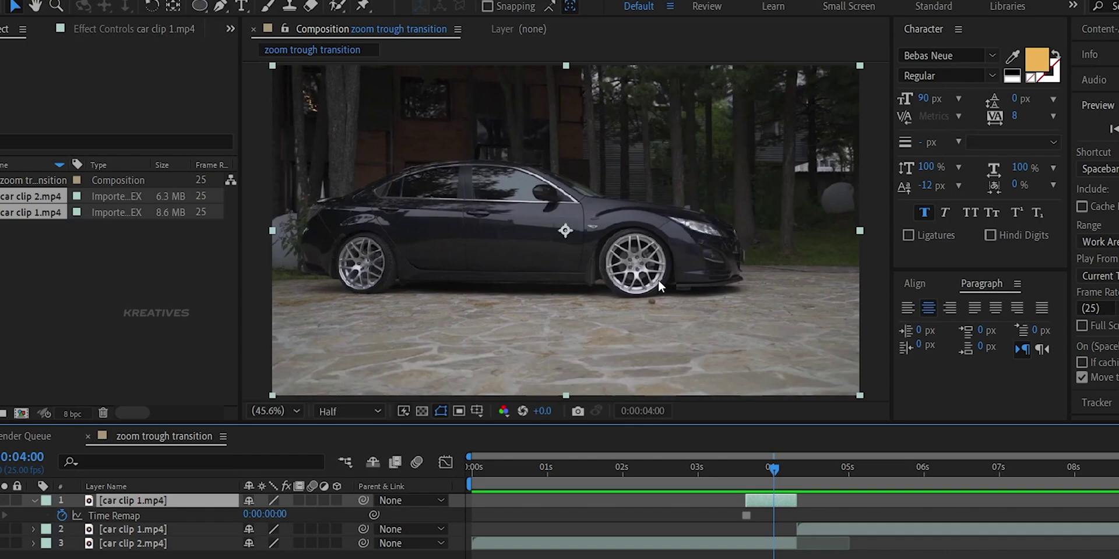
# Draw an elliptical mask fitted around the frozen car's front wheel at 200% zoom.
pyautogui.scroll(4, 667, 265)
pyautogui.moveTo(729, 305); pyautogui.dragTo(477, 81)
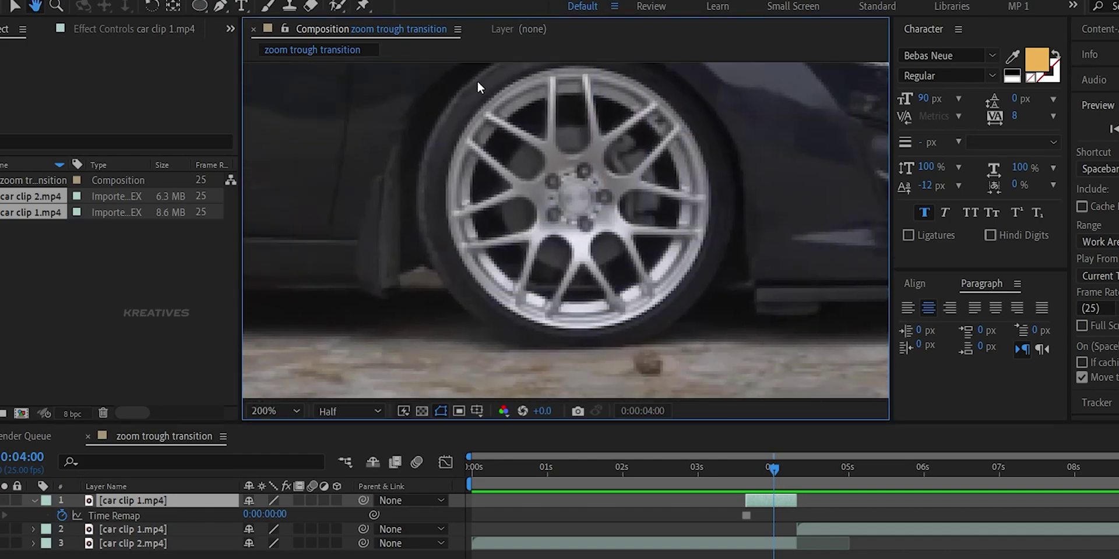
pyautogui.press('v')
pyautogui.moveTo(689, 148); pyautogui.dragTo(662, 175)
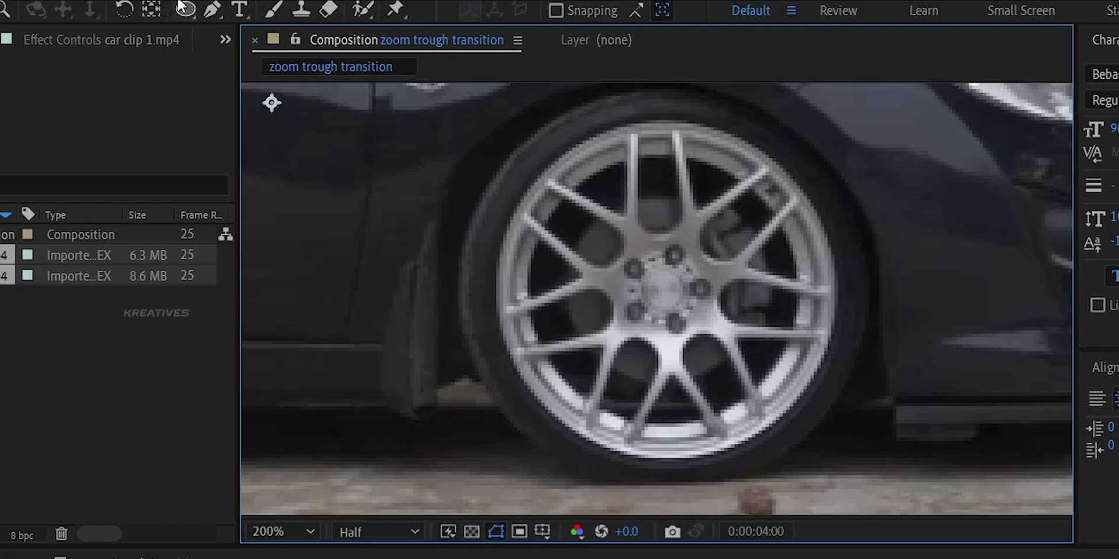
pyautogui.click(184, 10)
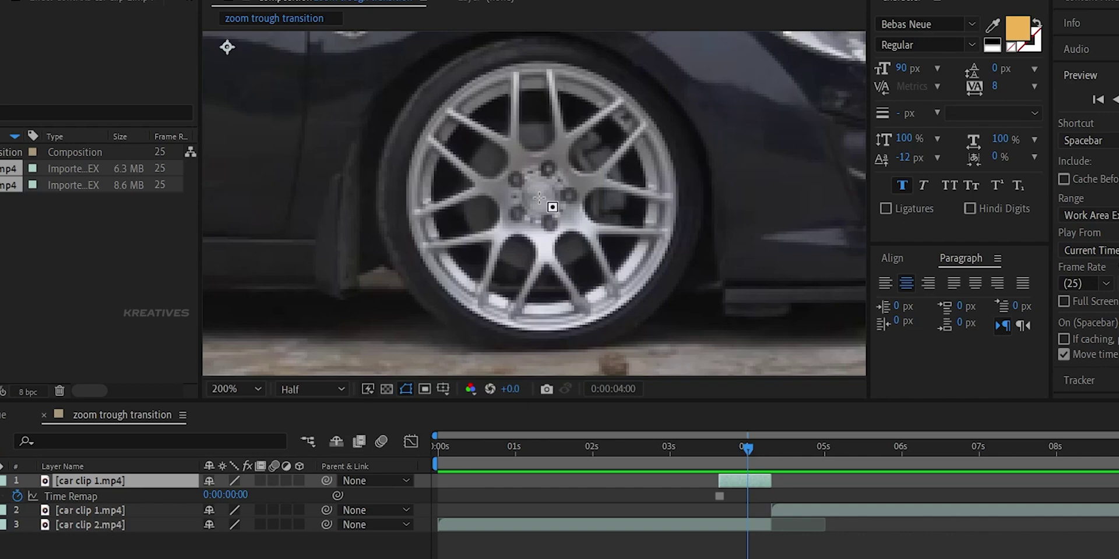
pyautogui.moveTo(539, 198)
pyautogui.mouseDown()
pyautogui.moveTo(689, 289)
pyautogui.moveTo(670, 280)
pyautogui.moveTo(681, 283)
pyautogui.mouseUp()
pyautogui.moveTo(539, 57); pyautogui.dragTo(540, 59)
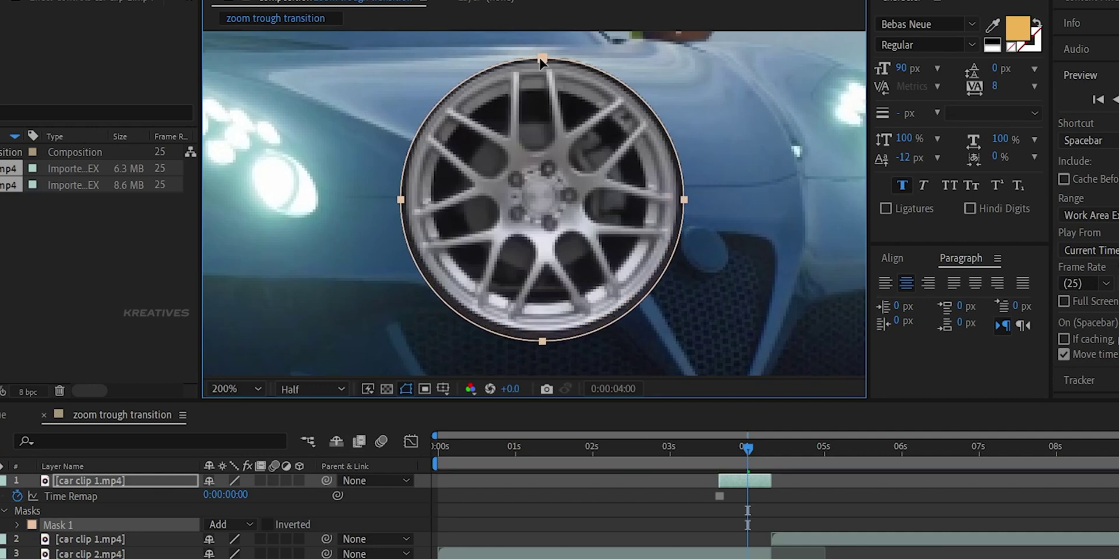
pyautogui.doubleClick(539, 54)
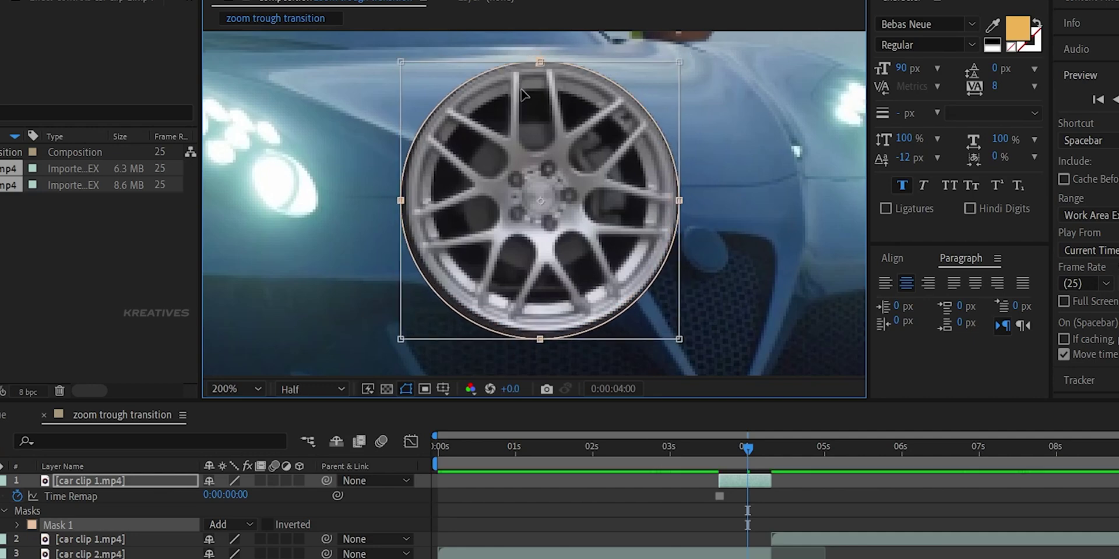
pyautogui.moveTo(680, 201); pyautogui.dragTo(678, 201)
pyautogui.moveTo(401, 201); pyautogui.dragTo(405, 200)
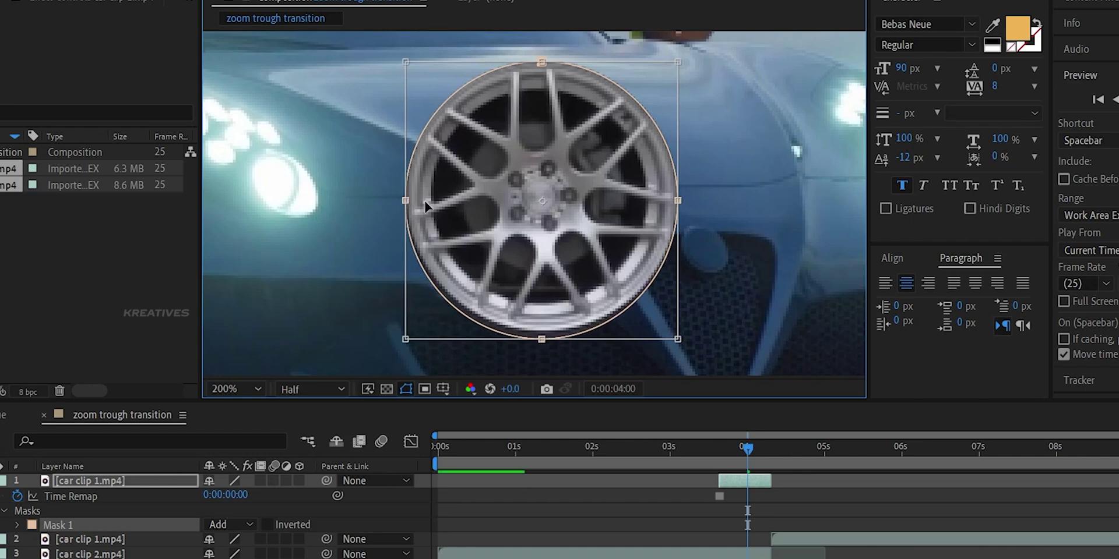
pyautogui.click(570, 159)
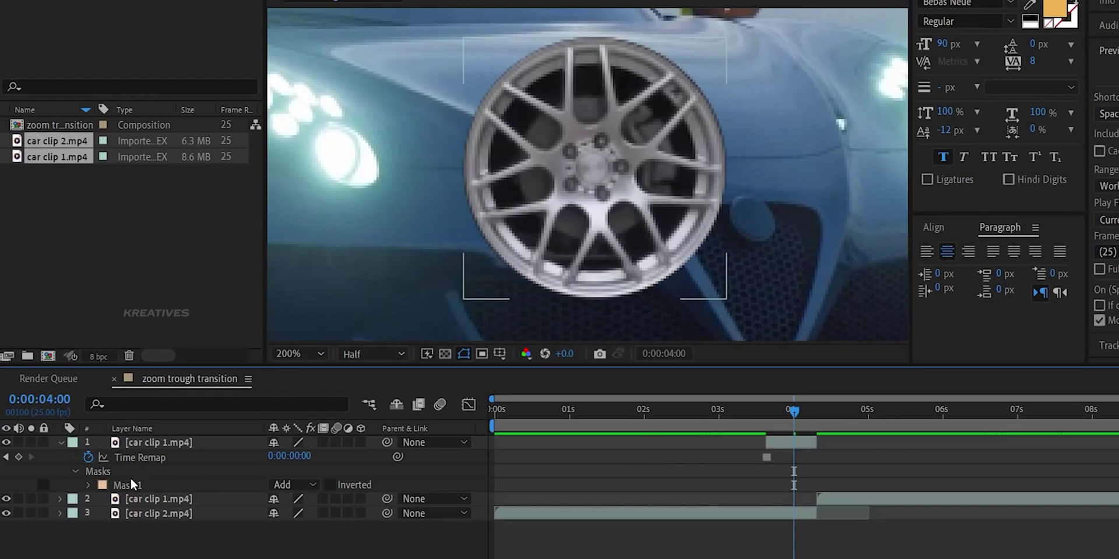
# Give Mask 1 a 5 px feather, invert it, and fit the composition in view.
pyautogui.click(88, 485)
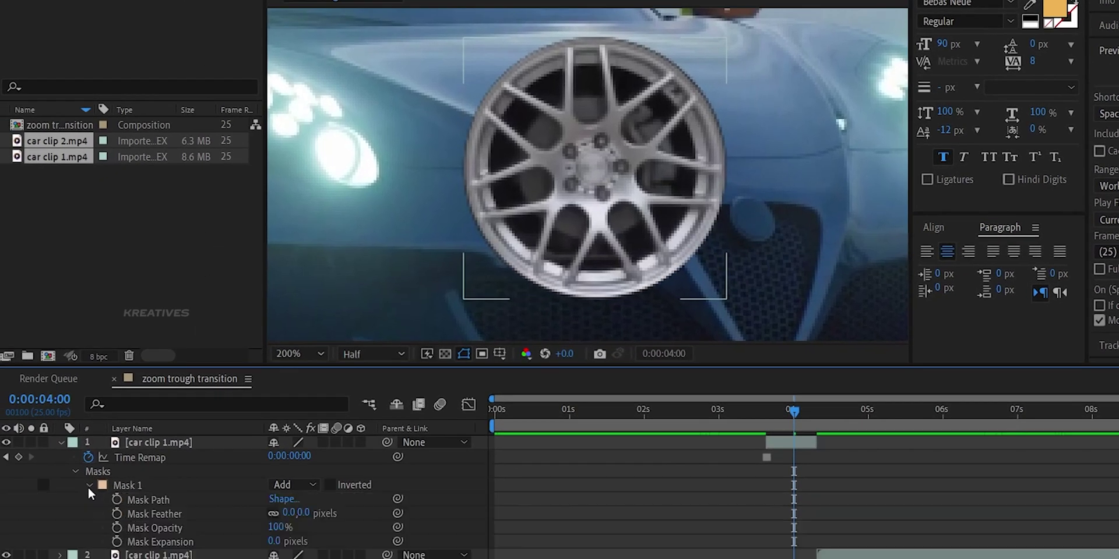
pyautogui.click(289, 514)
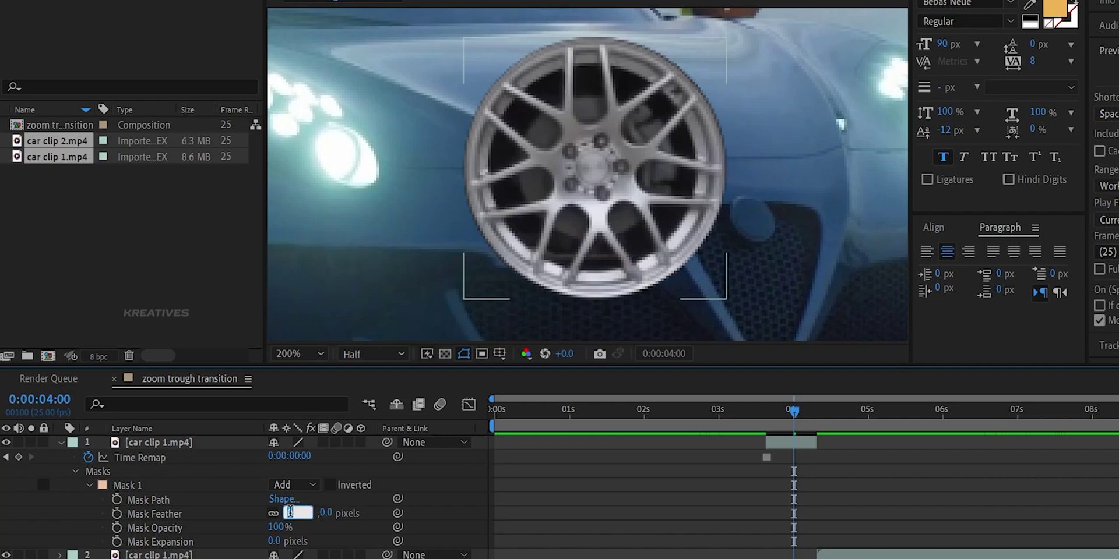
pyautogui.write('5')
pyautogui.press('Return')
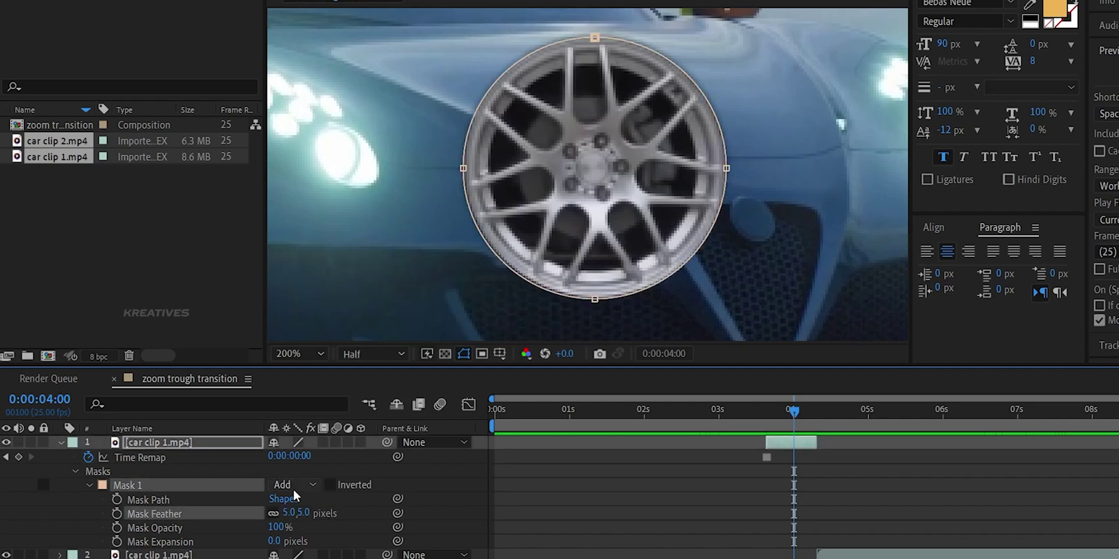
pyautogui.click(330, 485)
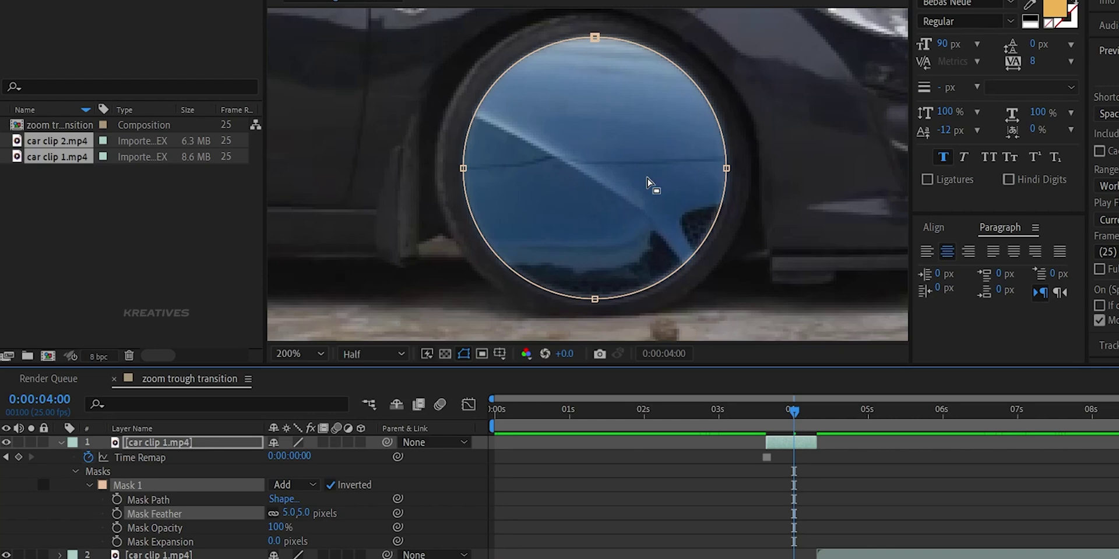
pyautogui.hotkey('shift', '/')
# Make the top layer 3D and set a Position keyframe at 4:00.
pyautogui.click(59, 443)
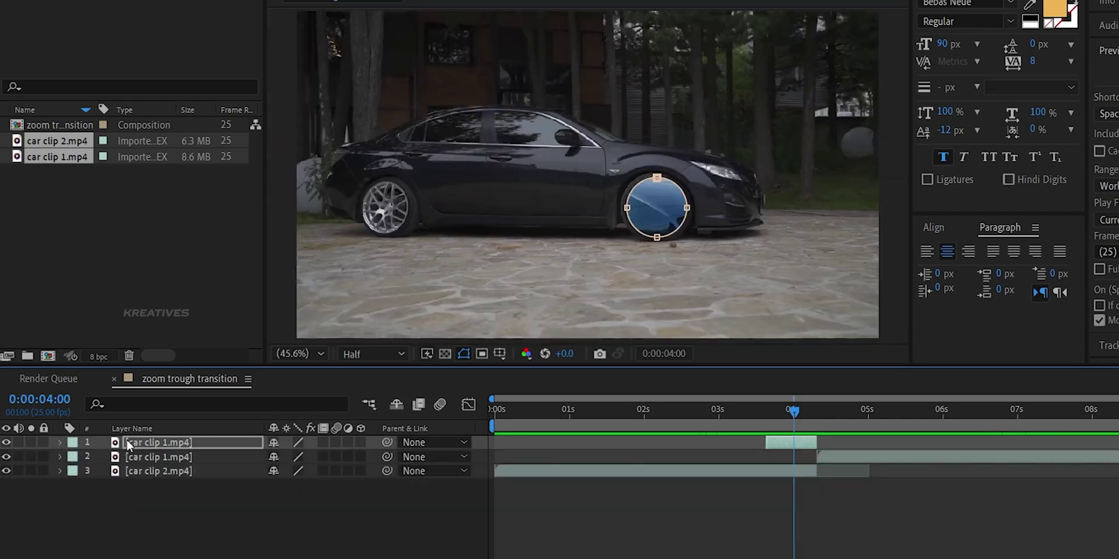
pyautogui.click(361, 442)
pyautogui.press('p')
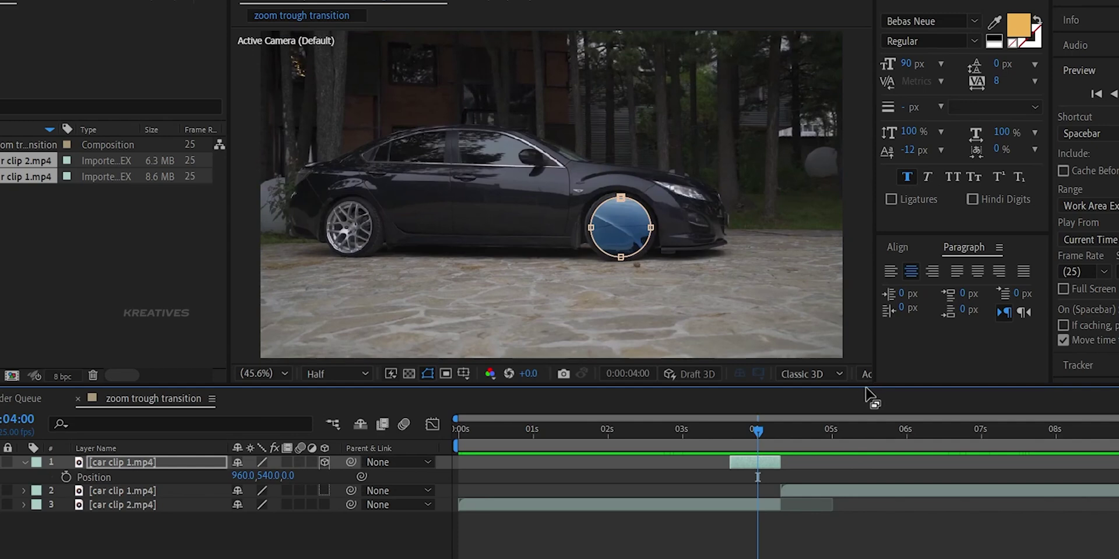
pyautogui.click(66, 478)
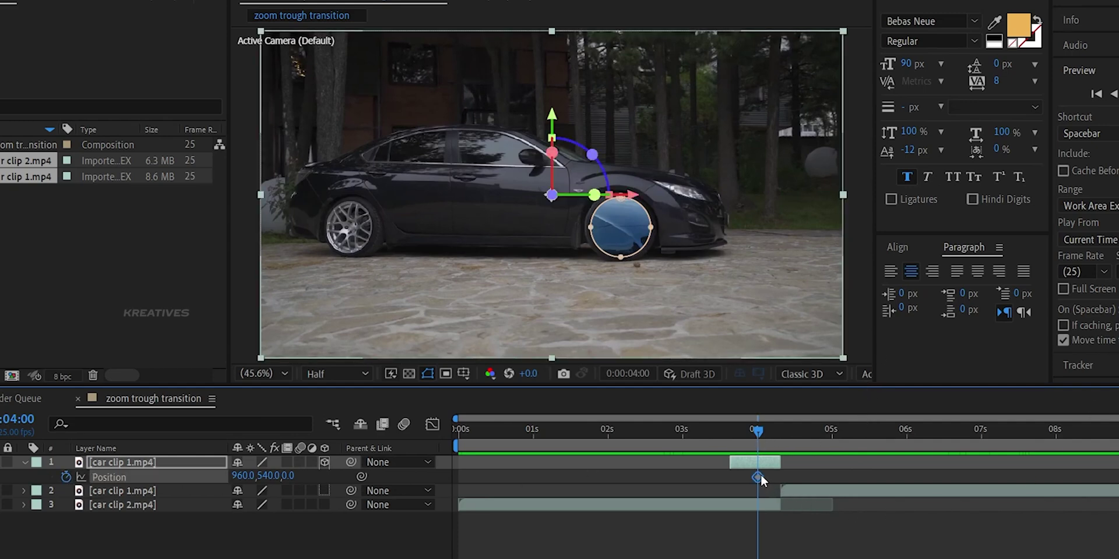
pyautogui.moveTo(758, 478); pyautogui.dragTo(781, 478)
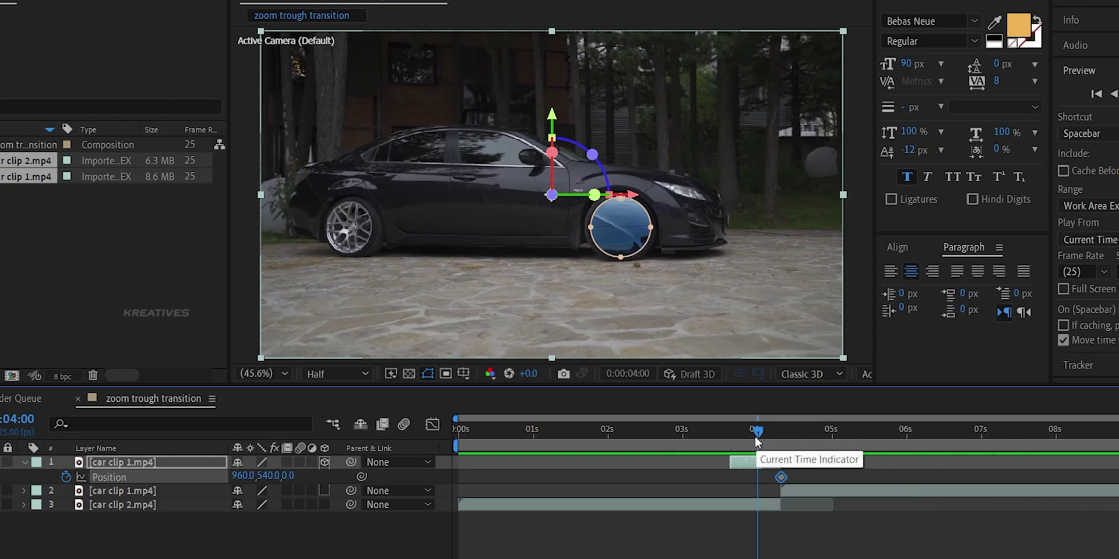
# At 3:19, key Position to 734, 445, -2455 so the second car fills the frame.
pyautogui.moveTo(755, 432); pyautogui.dragTo(742, 432)
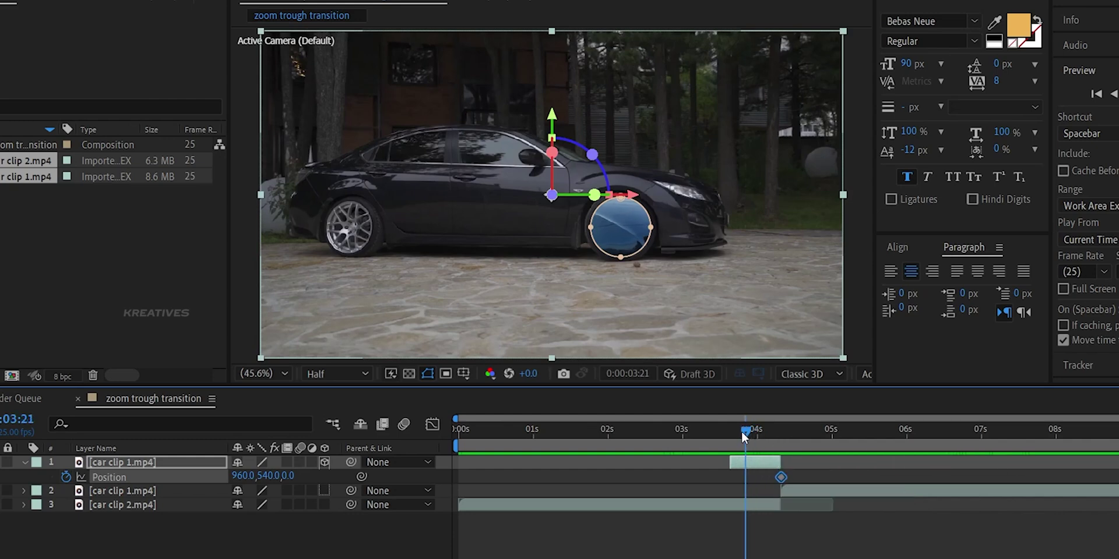
pyautogui.moveTo(744, 436); pyautogui.dragTo(738, 437)
pyautogui.moveTo(288, 476); pyautogui.dragTo(370, 453)
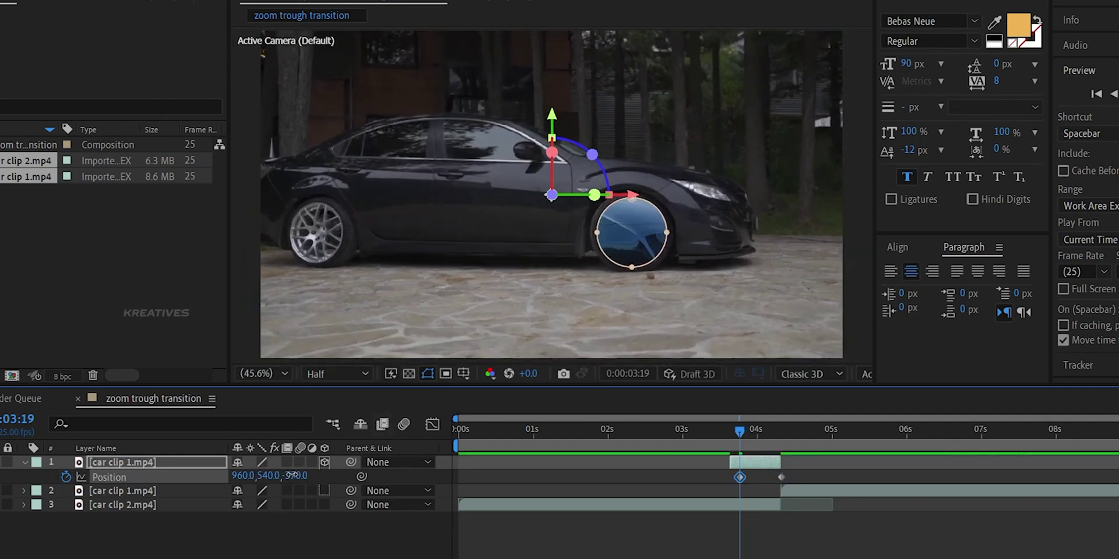
pyautogui.moveTo(293, 475); pyautogui.dragTo(163, 473)
pyautogui.moveTo(240, 476); pyautogui.dragTo(204, 476)
pyautogui.moveTo(295, 475); pyautogui.dragTo(233, 488)
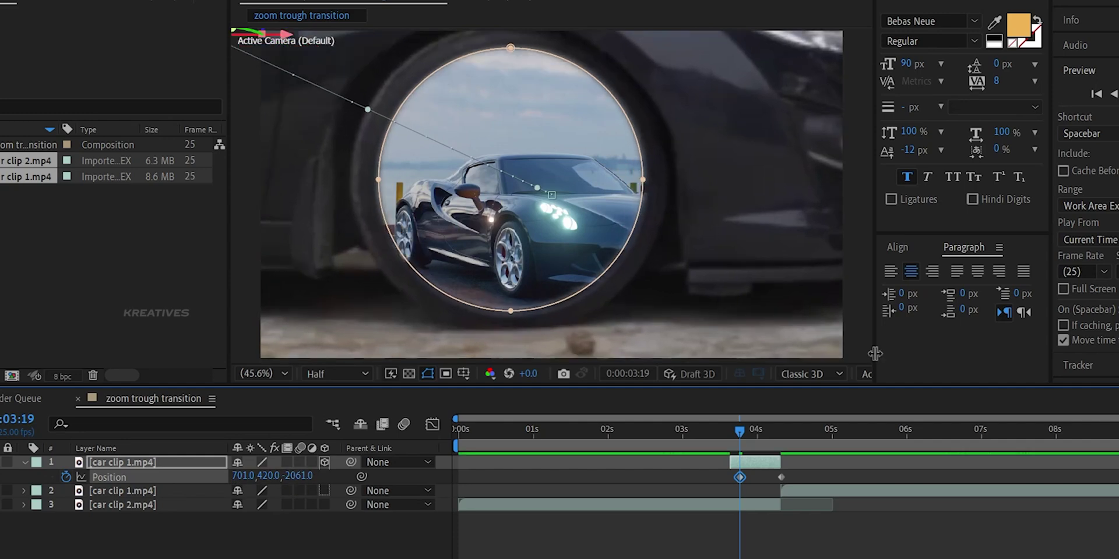
pyautogui.moveTo(297, 476)
pyautogui.mouseDown()
pyautogui.moveTo(227, 476)
pyautogui.moveTo(306, 475)
pyautogui.moveTo(254, 484)
pyautogui.moveTo(285, 484)
pyautogui.moveTo(259, 476)
pyautogui.moveTo(308, 473)
pyautogui.moveTo(287, 475)
pyautogui.mouseUp()
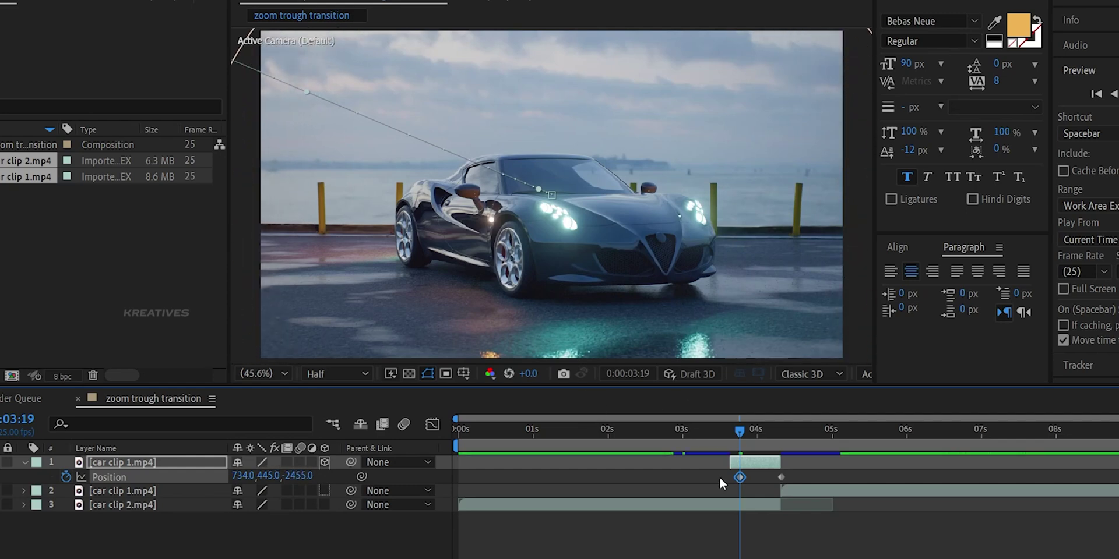
# Preview the zoom-through transition from about 3:00.
pyautogui.moveTo(740, 431); pyautogui.dragTo(683, 431)
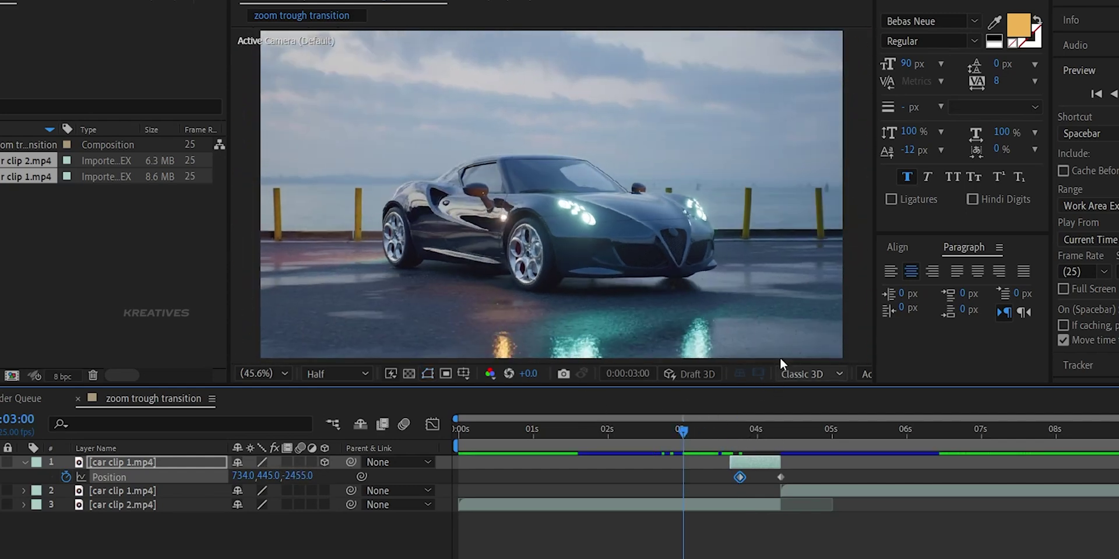
pyautogui.press('space')
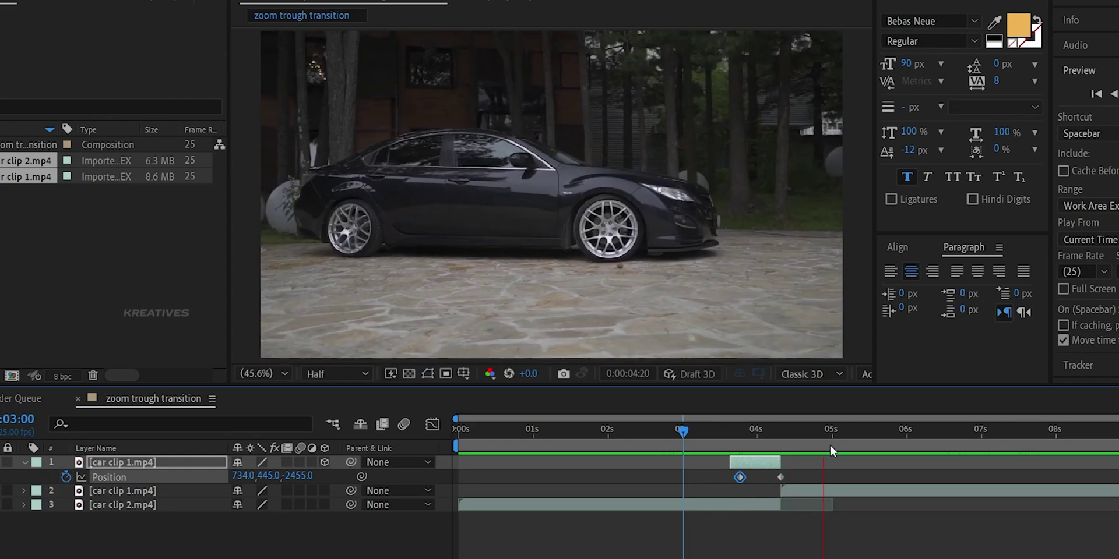
pyautogui.press('space')
pyautogui.click(731, 429)
pyautogui.press('space')
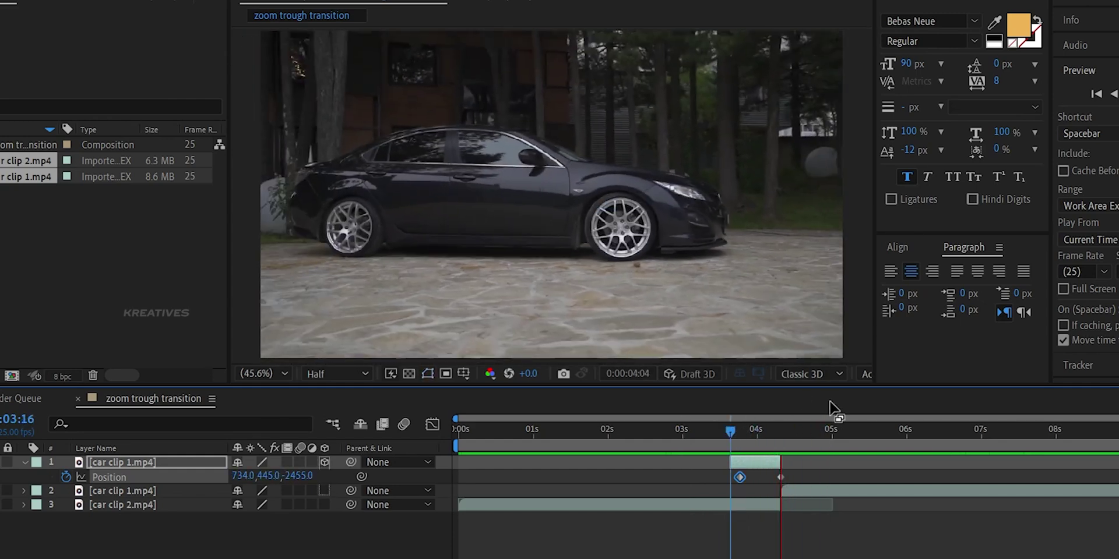
pyautogui.click(164, 460)
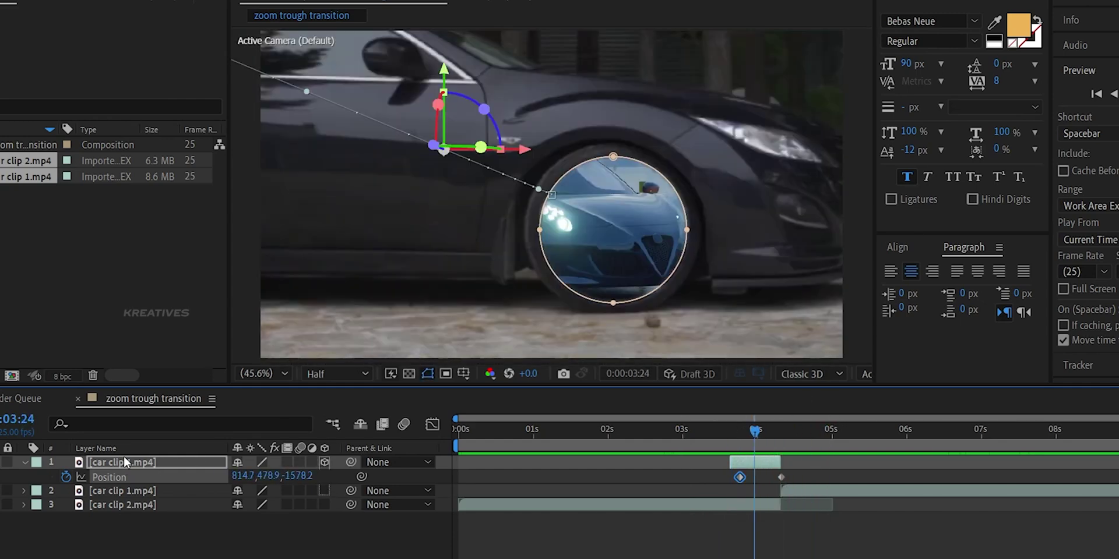
# Rename the top layer 'tyre mask' and apply Easy Ease to both Position keyframes.
pyautogui.press('Return')
pyautogui.press('BackSpace')
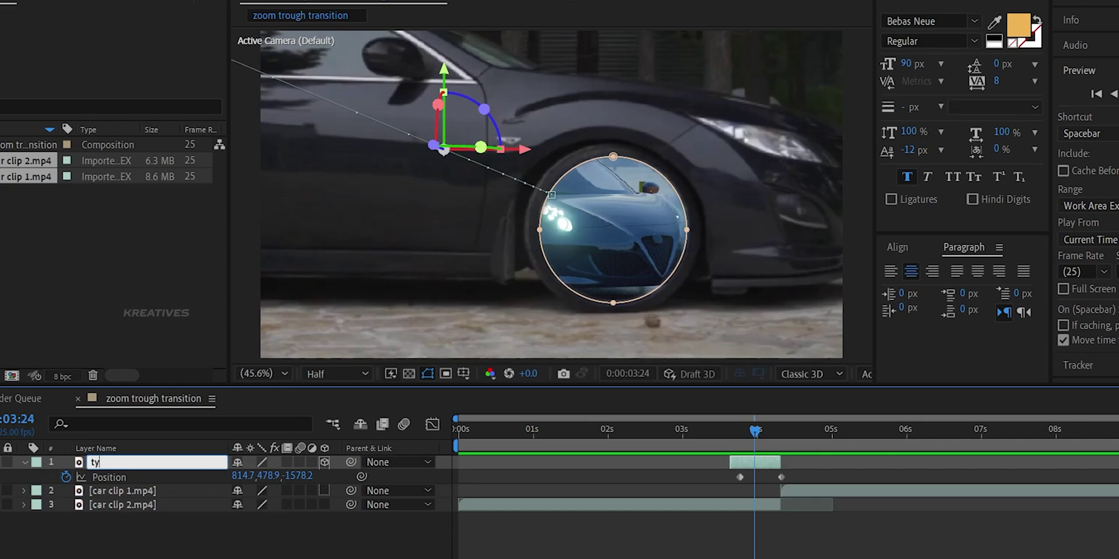
pyautogui.write('tyre mask')
pyautogui.press('Return')
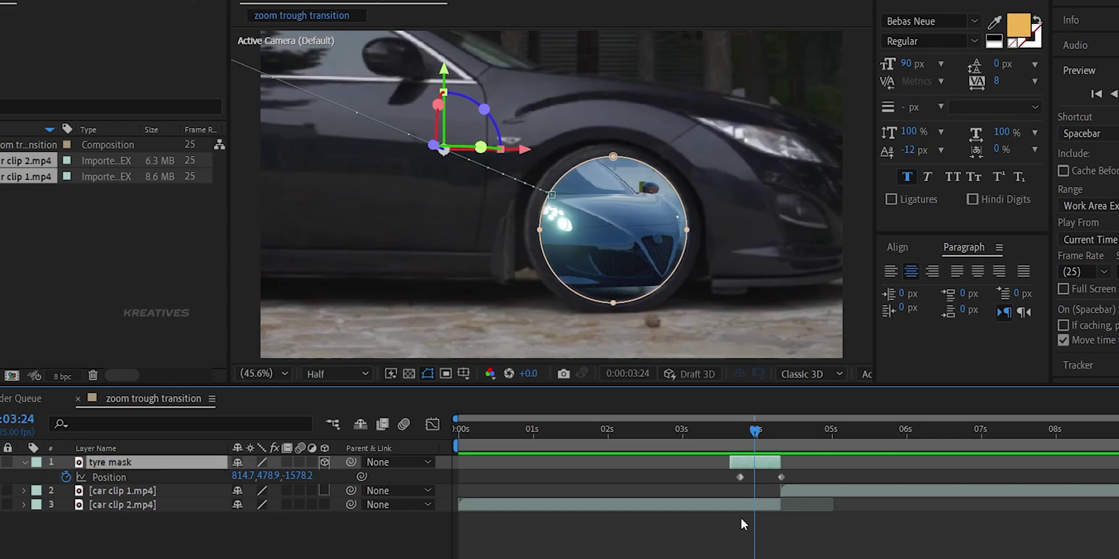
pyautogui.moveTo(820, 467); pyautogui.dragTo(723, 492)
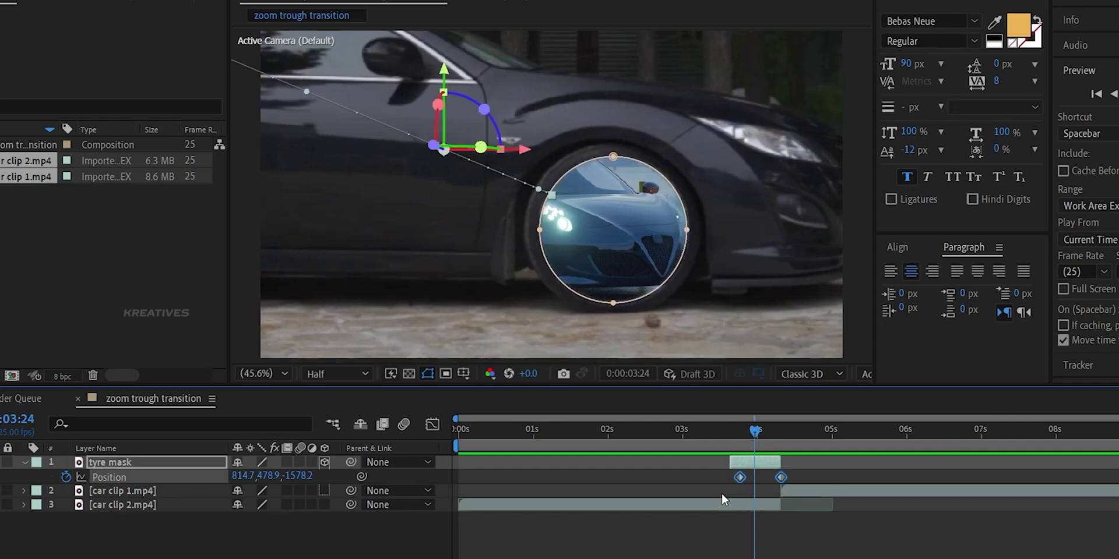
pyautogui.press('F9')
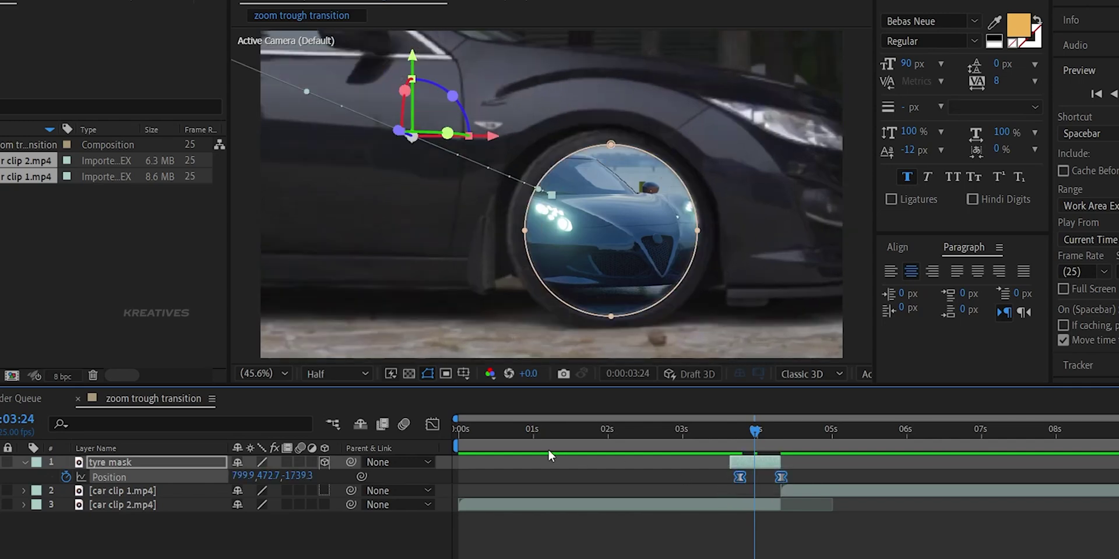
# In the Position speed graph, raise the first keyframe's influence to about 95% for a sharp speed peak.
pyautogui.click(438, 425)
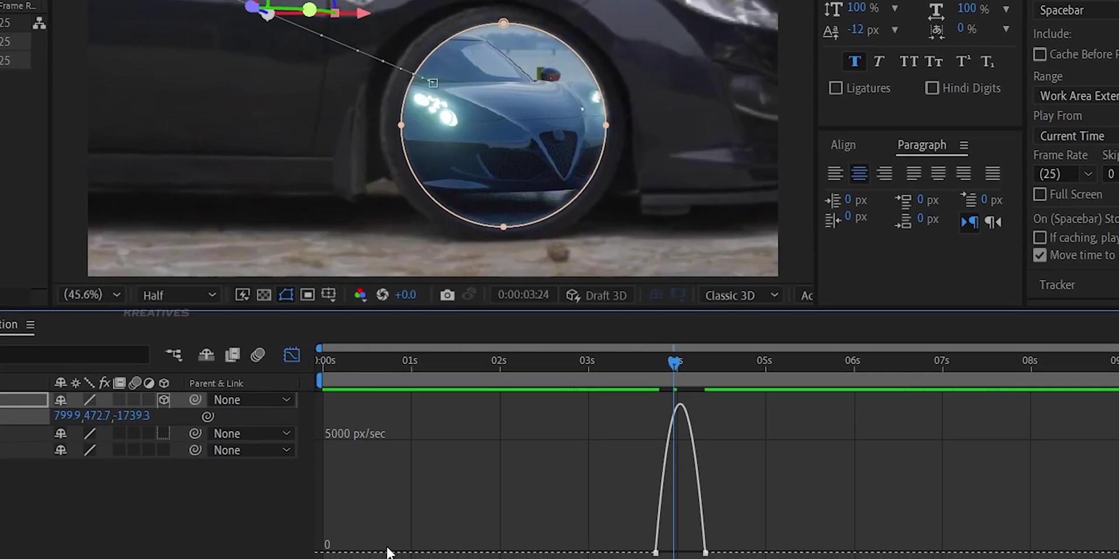
pyautogui.scroll(6, 1026, 466)
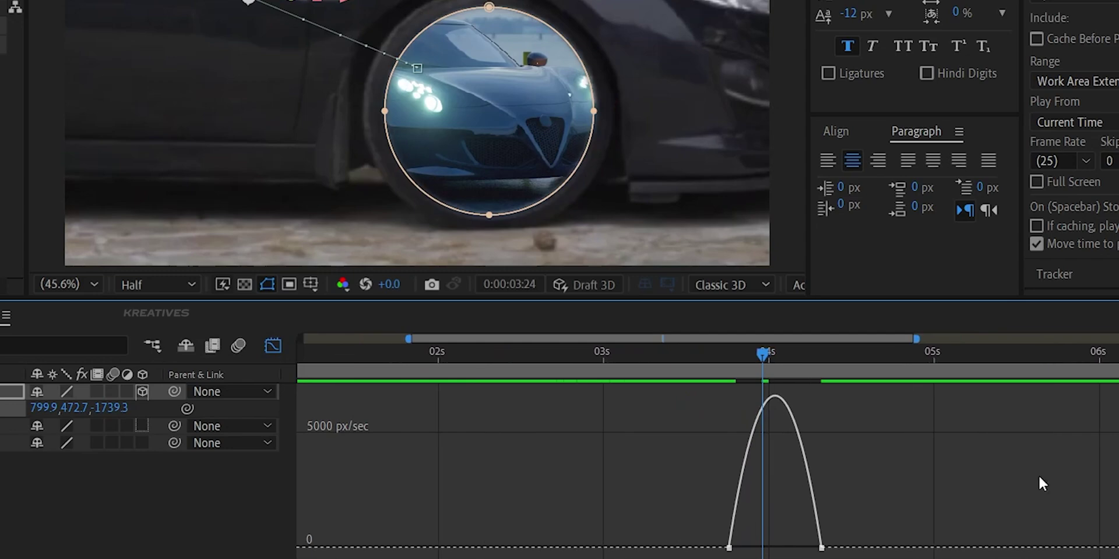
pyautogui.rightClick(721, 457)
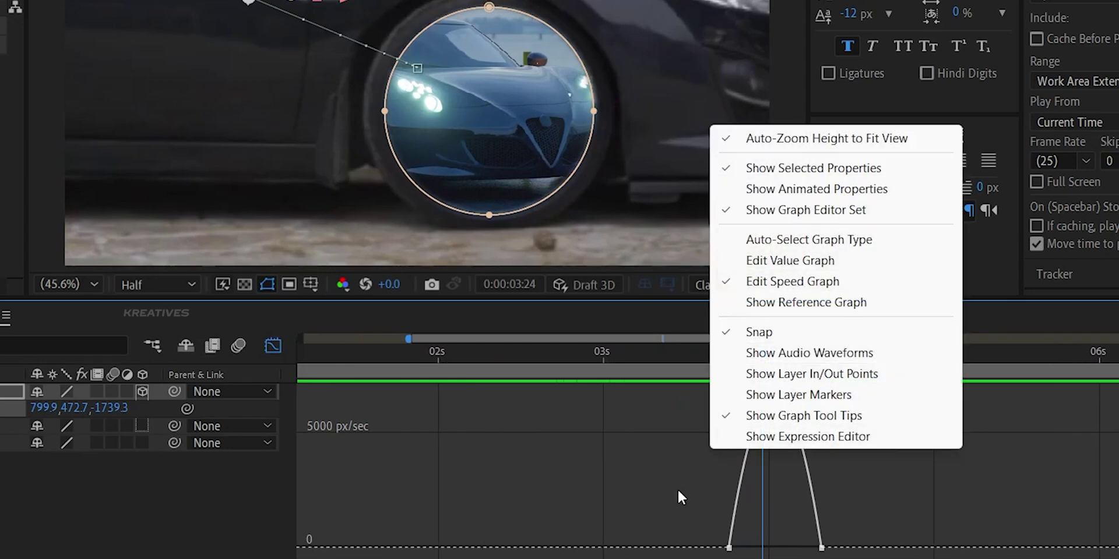
pyautogui.click(690, 468)
pyautogui.moveTo(696, 487); pyautogui.dragTo(830, 557)
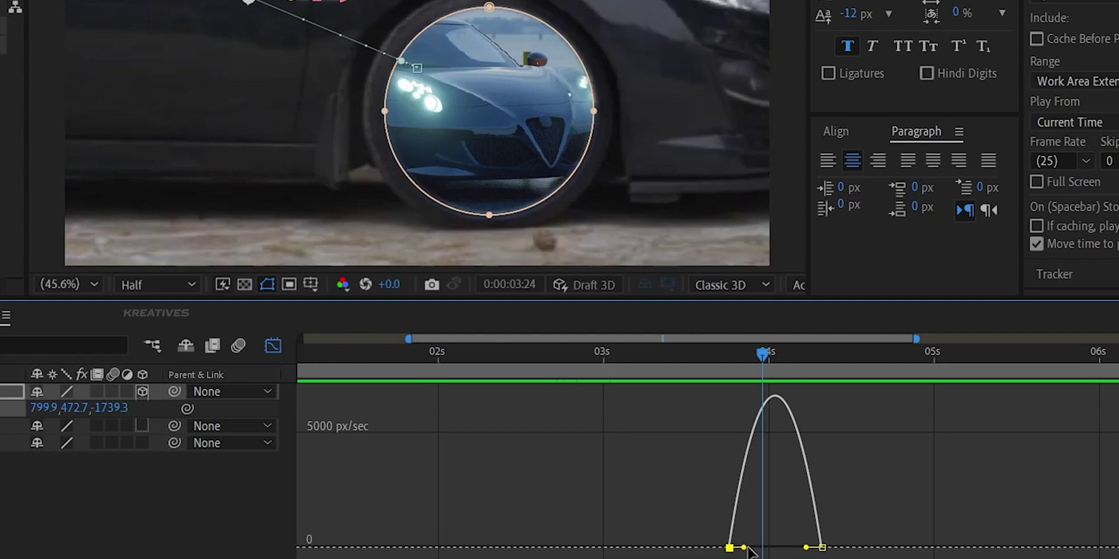
pyautogui.moveTo(748, 549); pyautogui.dragTo(766, 548)
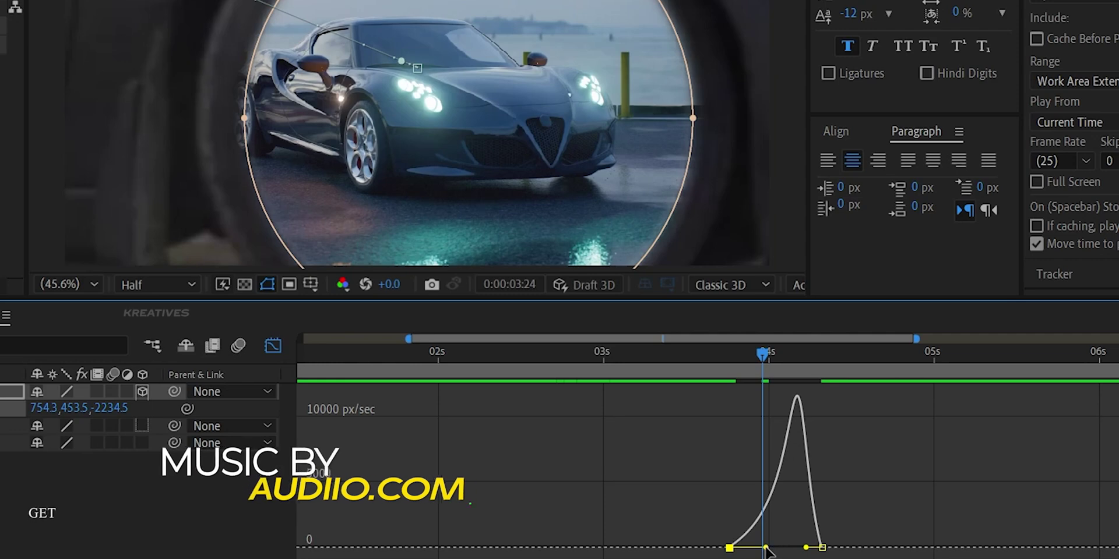
pyautogui.moveTo(770, 549); pyautogui.dragTo(777, 551)
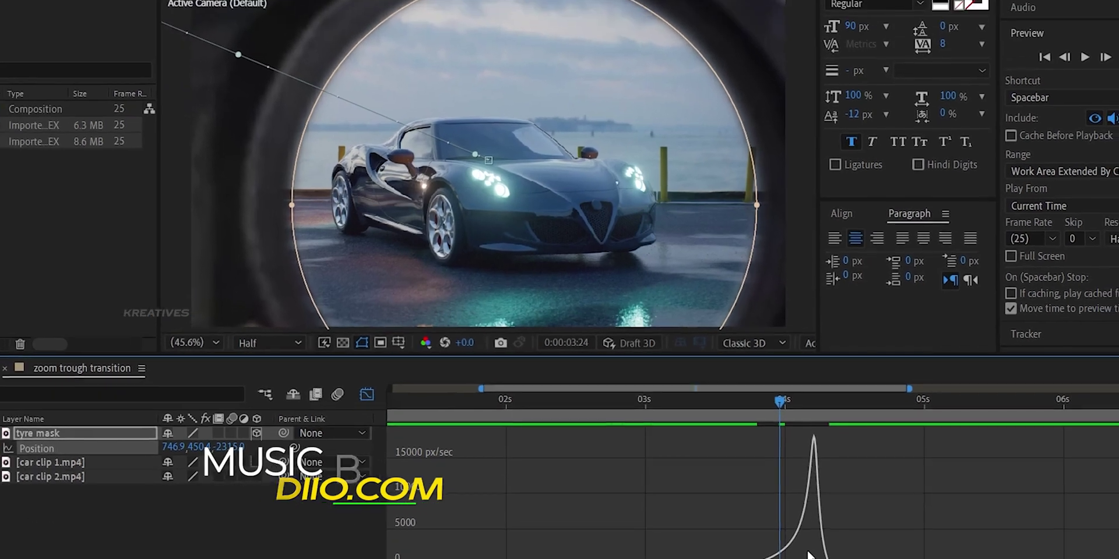
# Nudge the Position keyframe to 3:21 and preview the adjusted transition.
pyautogui.press('space')
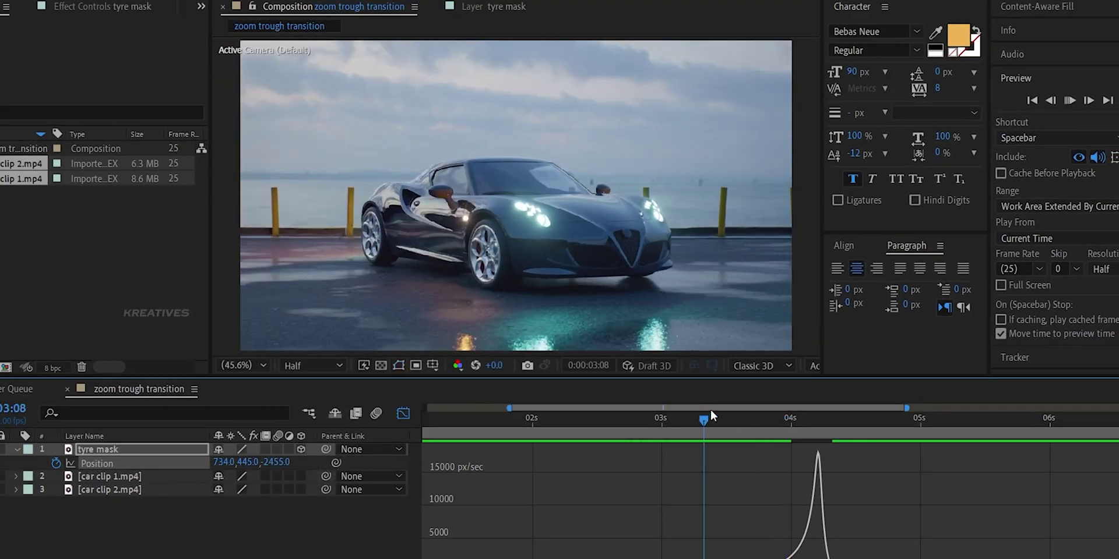
pyautogui.press('space')
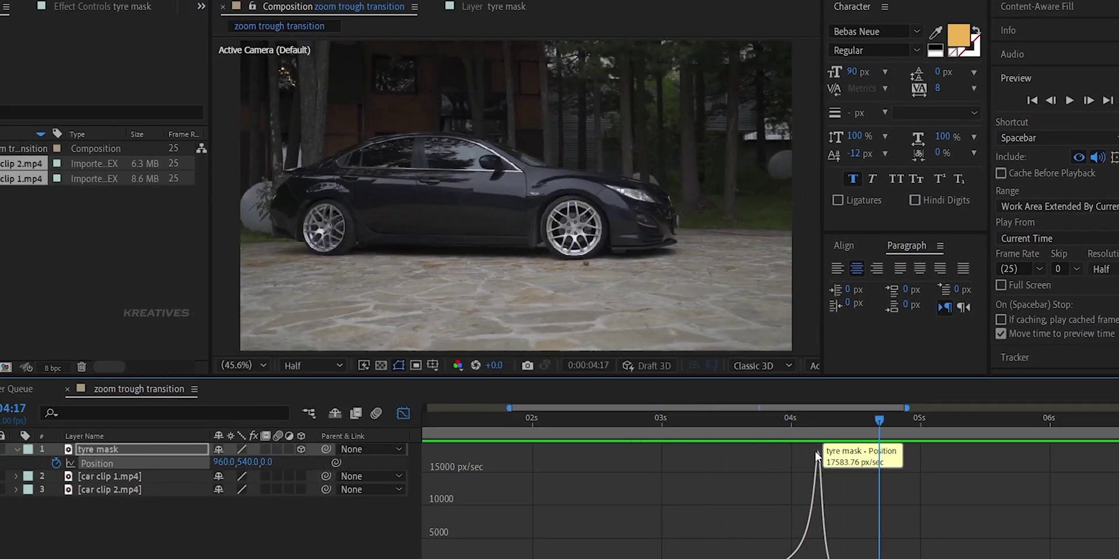
pyautogui.click(405, 414)
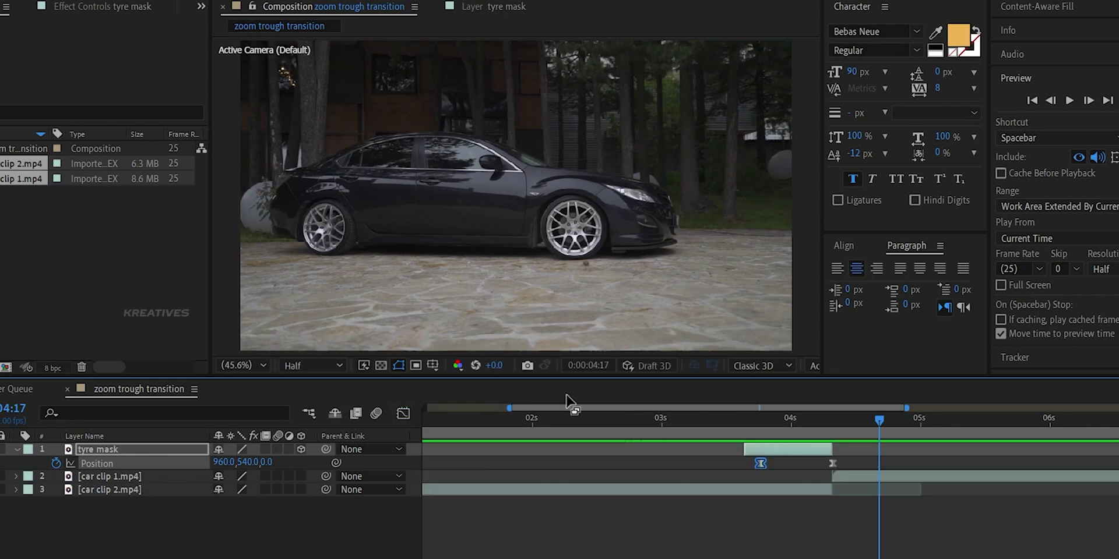
pyautogui.moveTo(760, 462); pyautogui.dragTo(766, 464)
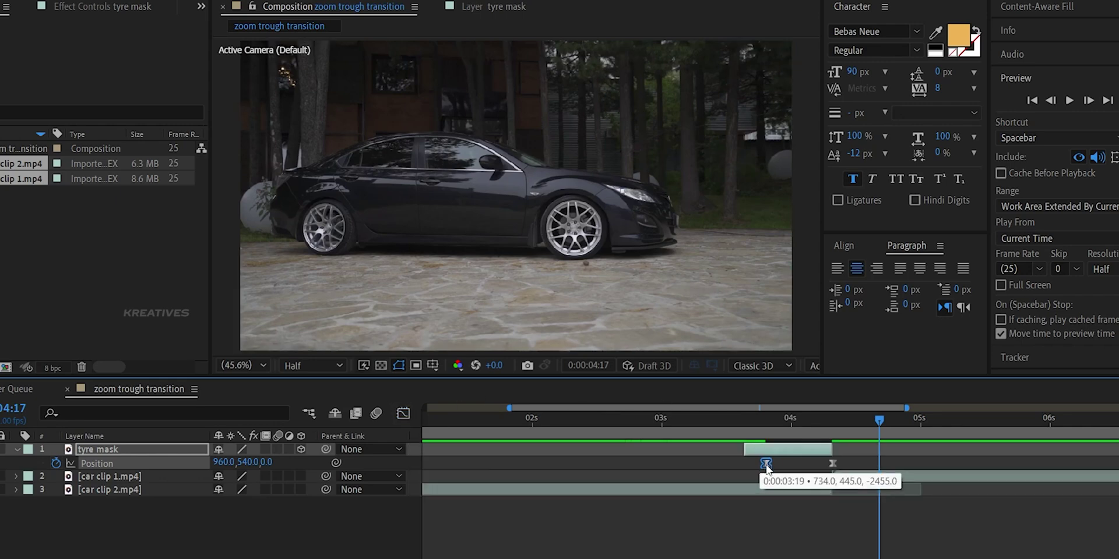
pyautogui.moveTo(879, 419); pyautogui.dragTo(723, 417)
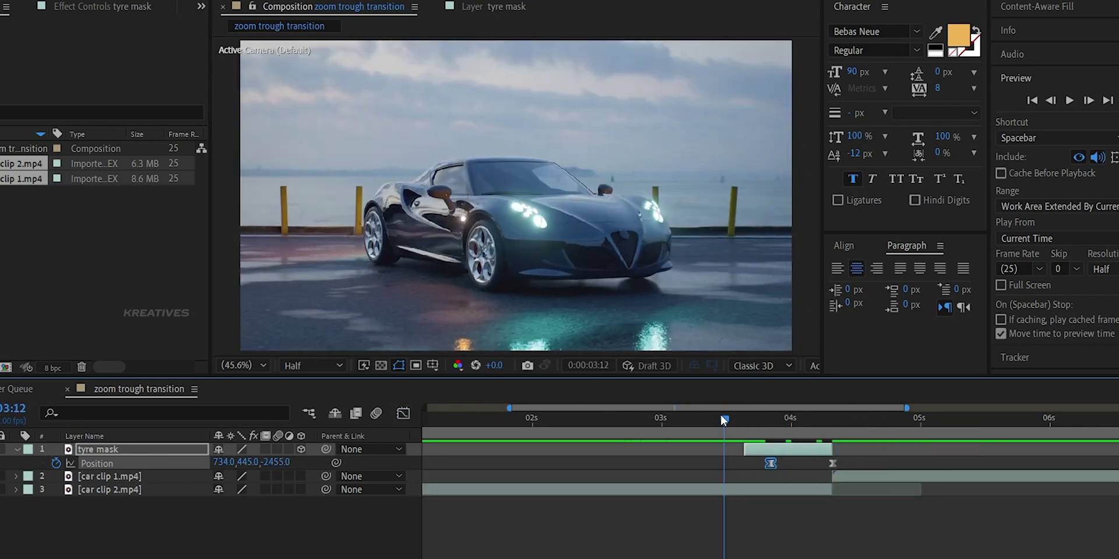
pyautogui.press('space')
pyautogui.press('space')
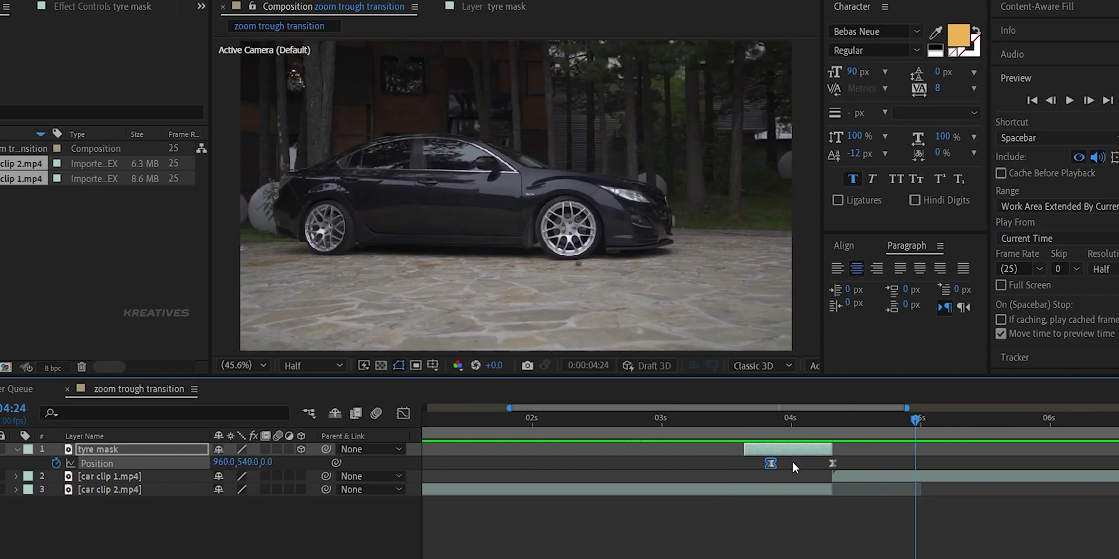
pyautogui.moveTo(769, 465); pyautogui.dragTo(777, 467)
pyautogui.press('space')
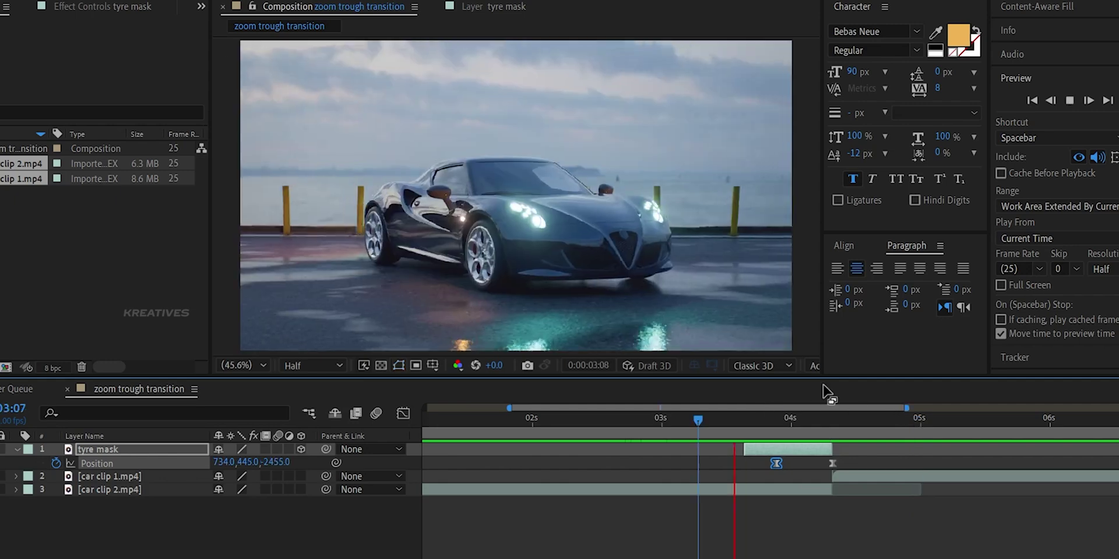
pyautogui.press('space')
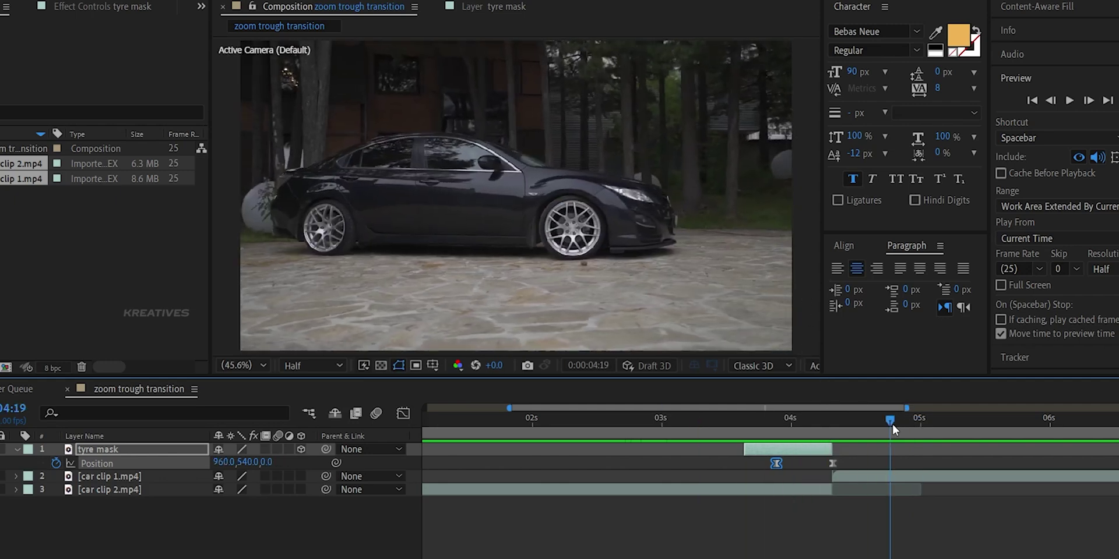
pyautogui.moveTo(893, 424); pyautogui.dragTo(807, 425)
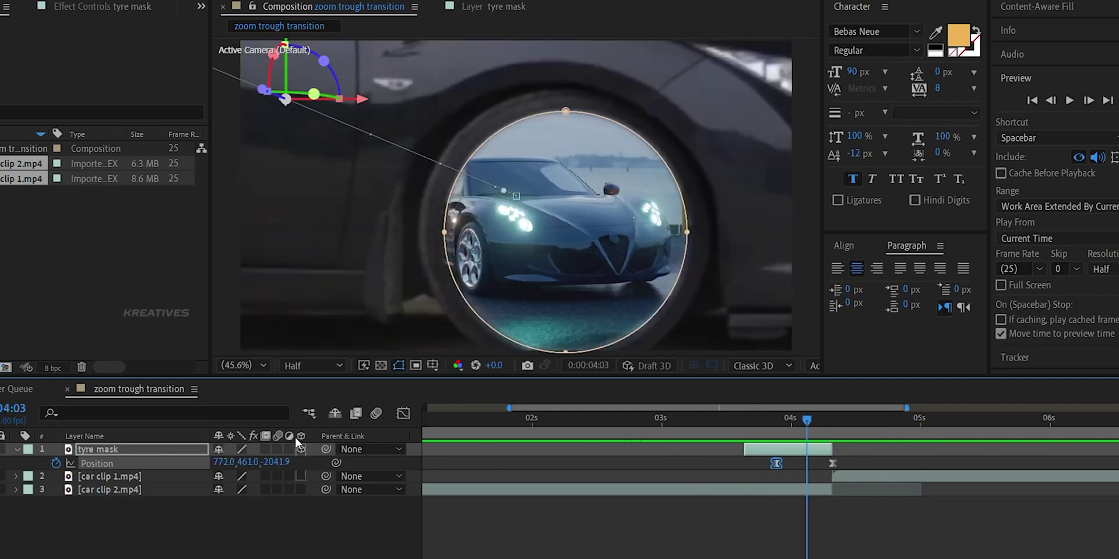
# Enable motion blur on the tyre mask layer and the composition, then preview the zoom.
pyautogui.click(278, 450)
pyautogui.click(376, 413)
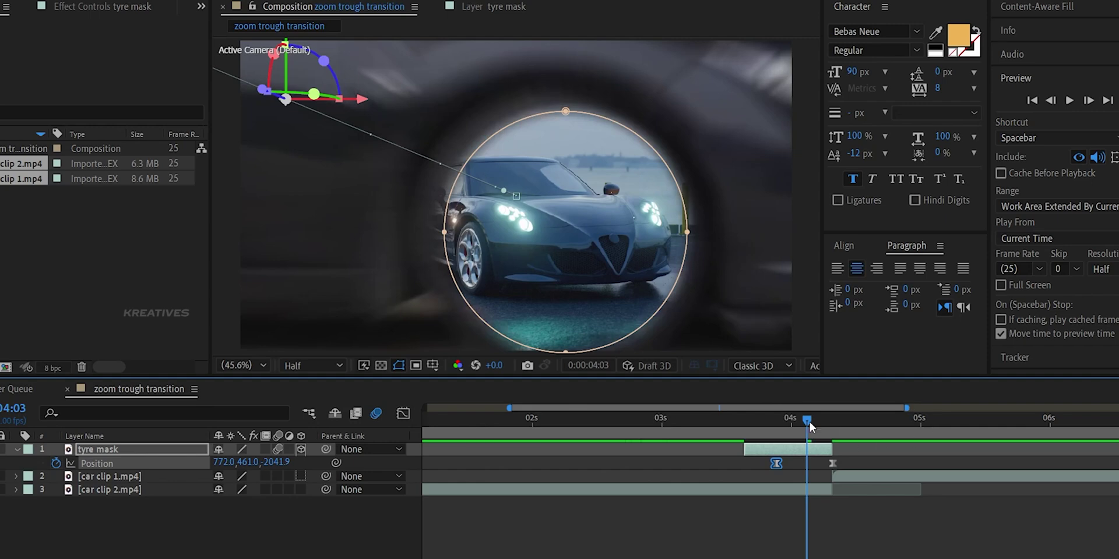
pyautogui.moveTo(784, 422); pyautogui.dragTo(704, 422)
pyautogui.press('space')
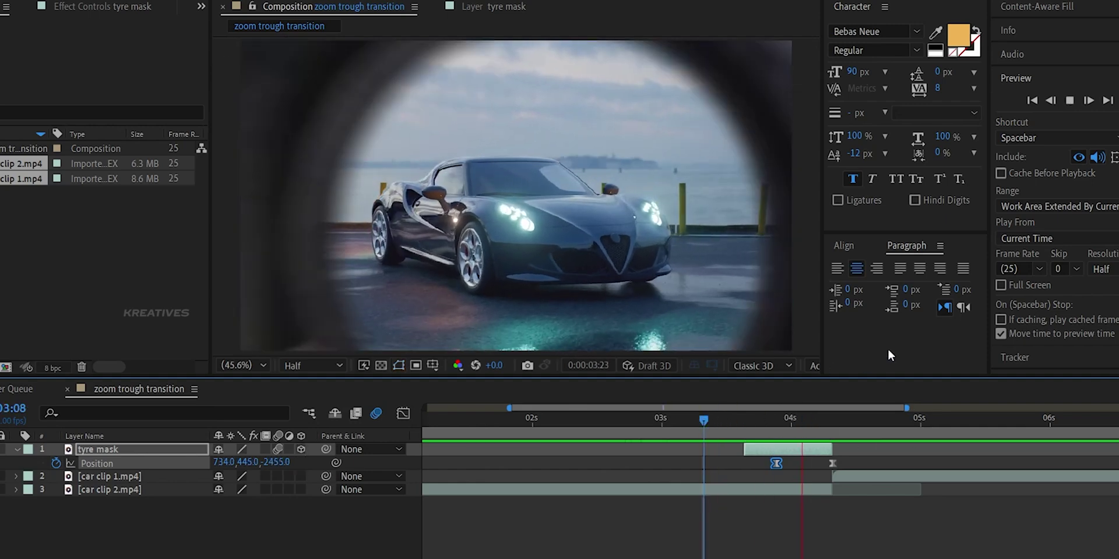
pyautogui.press('space')
pyautogui.moveTo(905, 417); pyautogui.dragTo(745, 421)
pyautogui.click(901, 420)
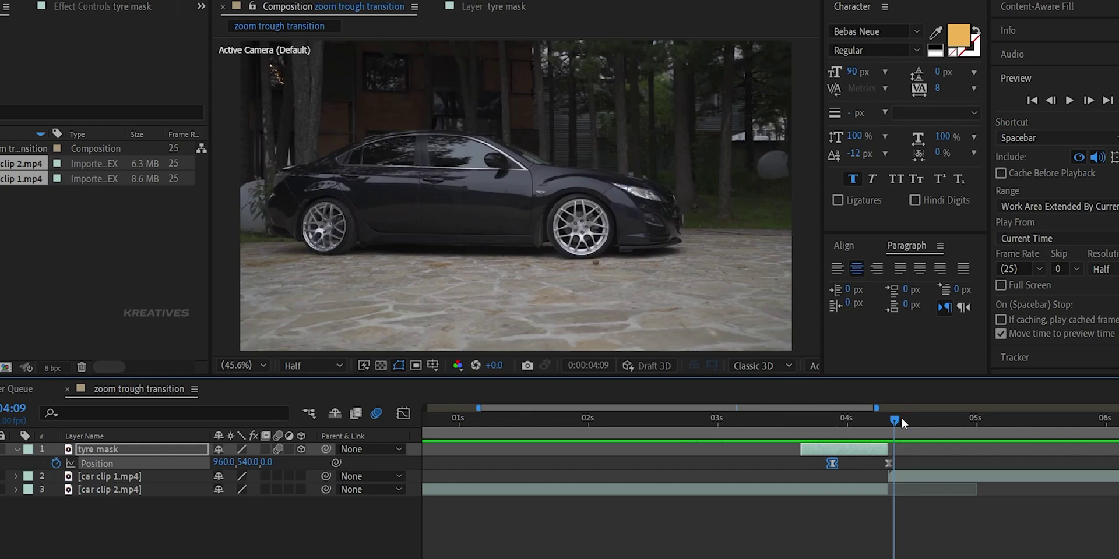
# Duplicate the tyre mask layer, name the copy 'rim', and uncheck its Mask 1 Inverted.
pyautogui.moveTo(897, 417); pyautogui.dragTo(868, 417)
pyautogui.click(853, 452)
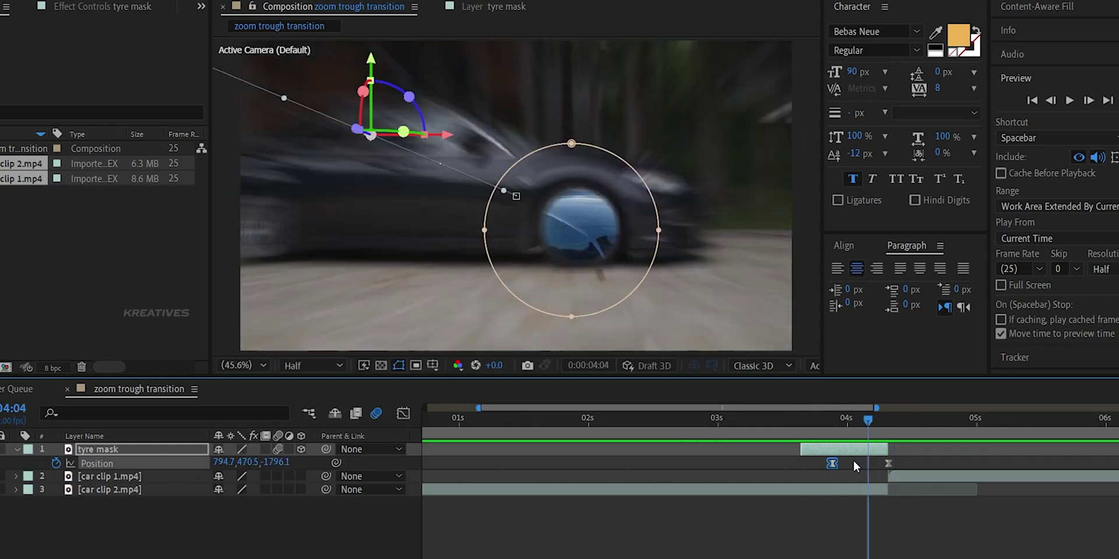
pyautogui.hotkey('ctrl', 'd')
pyautogui.press('Return')
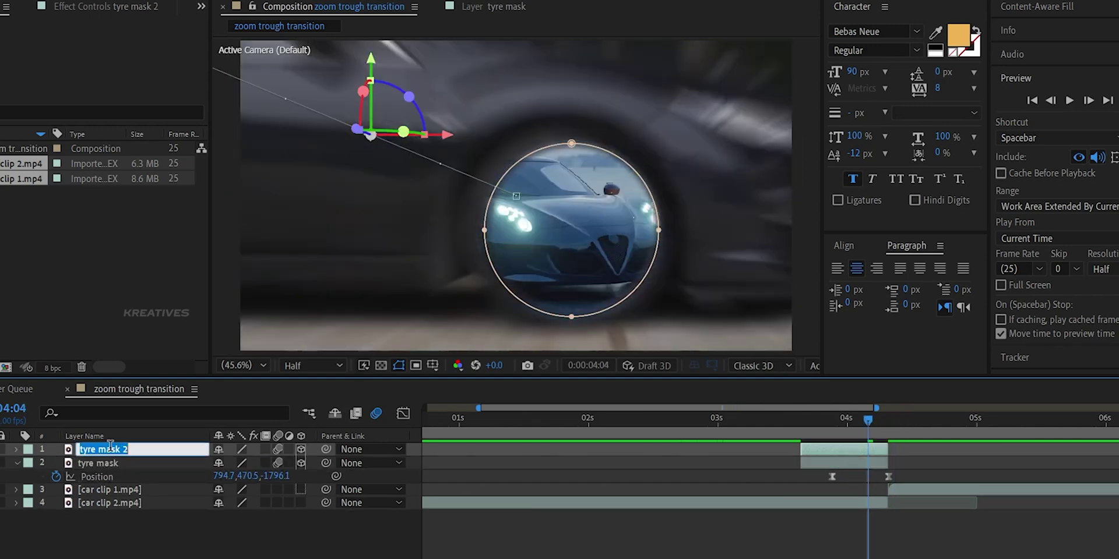
pyautogui.write('rim')
pyautogui.press('Return')
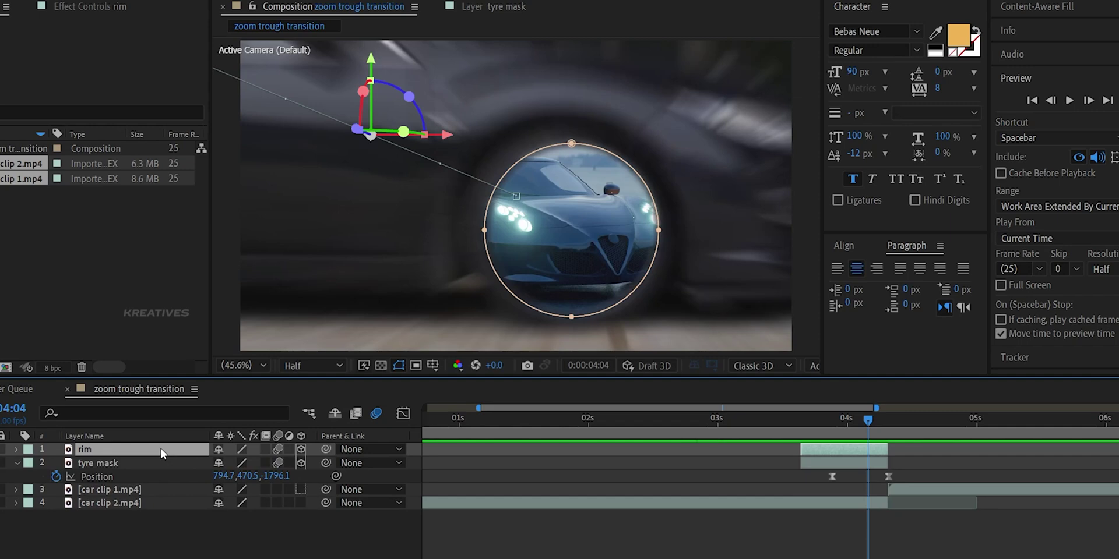
pyautogui.press('m')
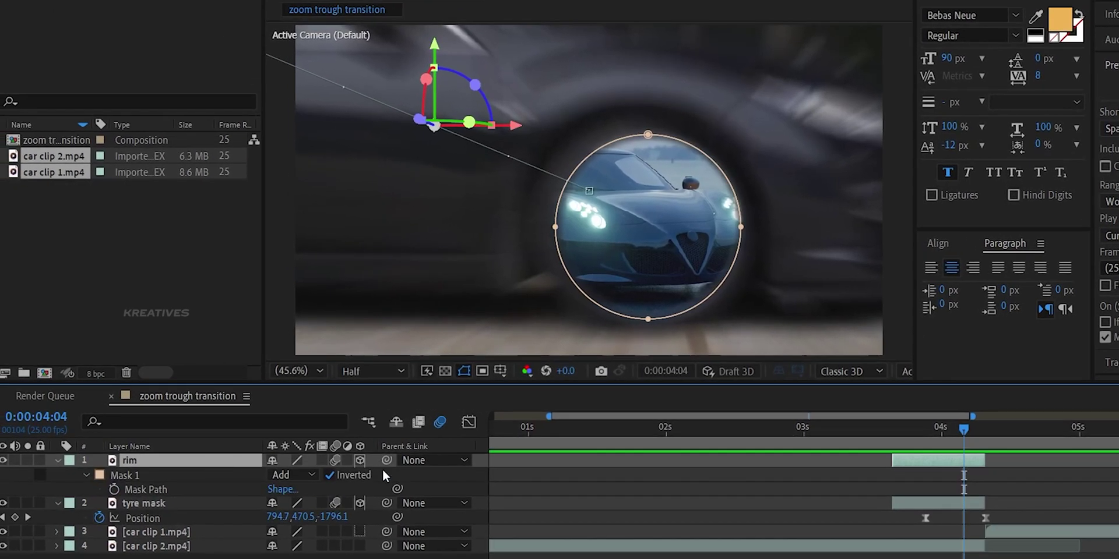
pyautogui.click(330, 475)
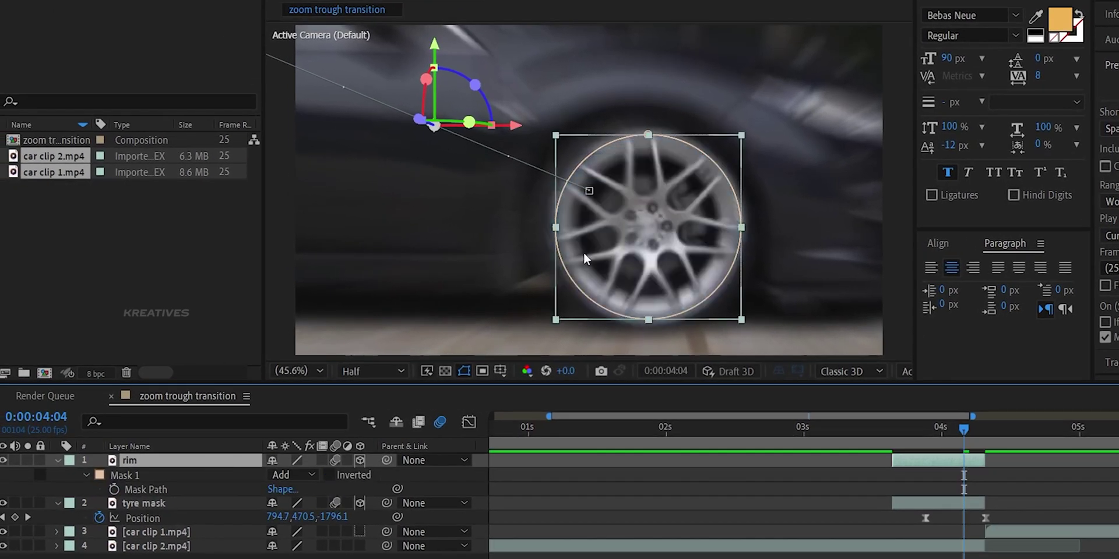
pyautogui.press('s')
pyautogui.press('s')
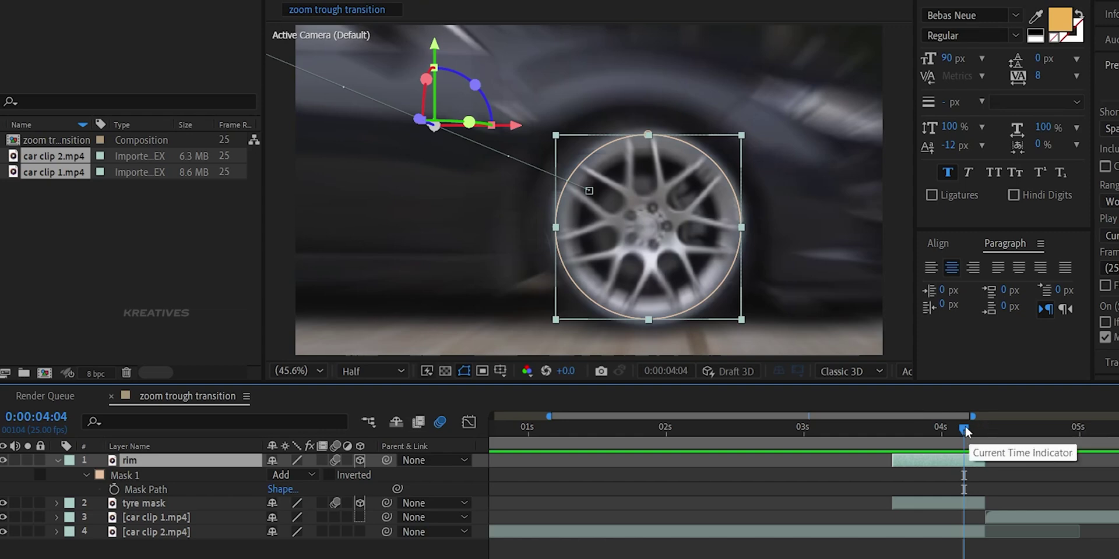
# Keyframe the rim's Mask Opacity at 100% at 4:08 and 0% at 4:03.
pyautogui.moveTo(965, 425); pyautogui.dragTo(986, 436)
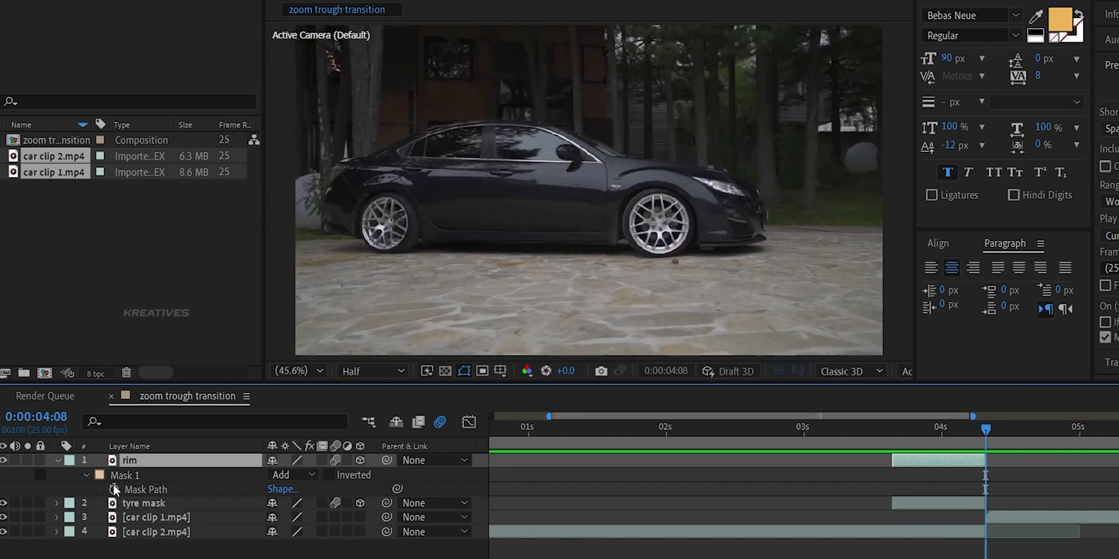
pyautogui.click(93, 477)
pyautogui.click(87, 476)
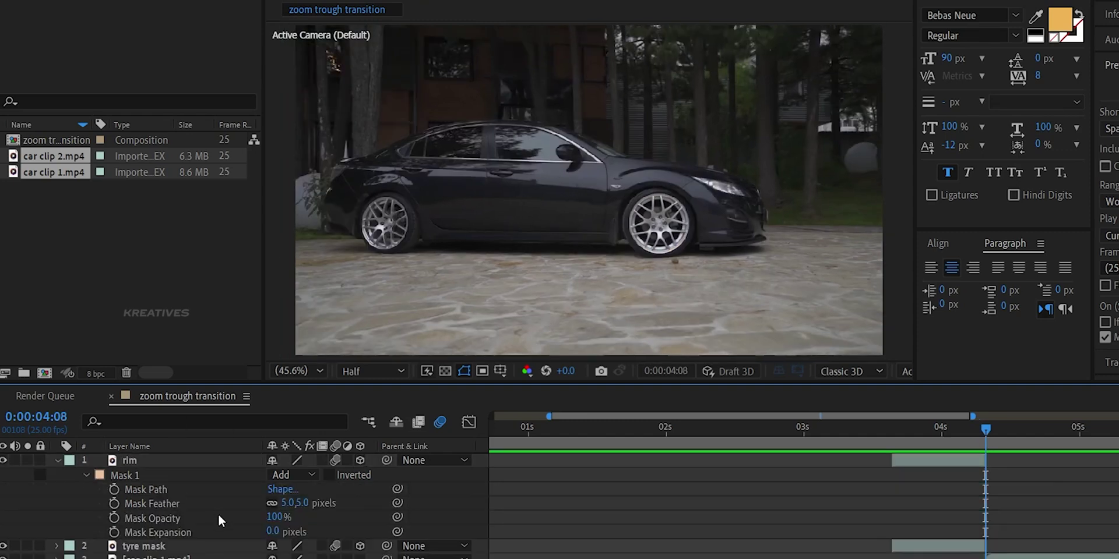
pyautogui.click(113, 518)
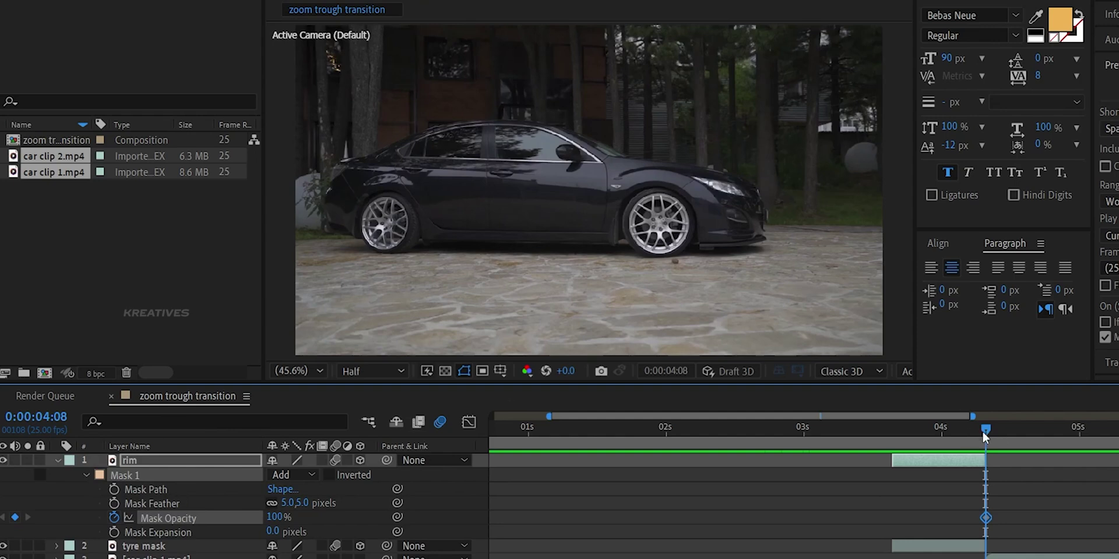
pyautogui.moveTo(988, 433); pyautogui.dragTo(958, 429)
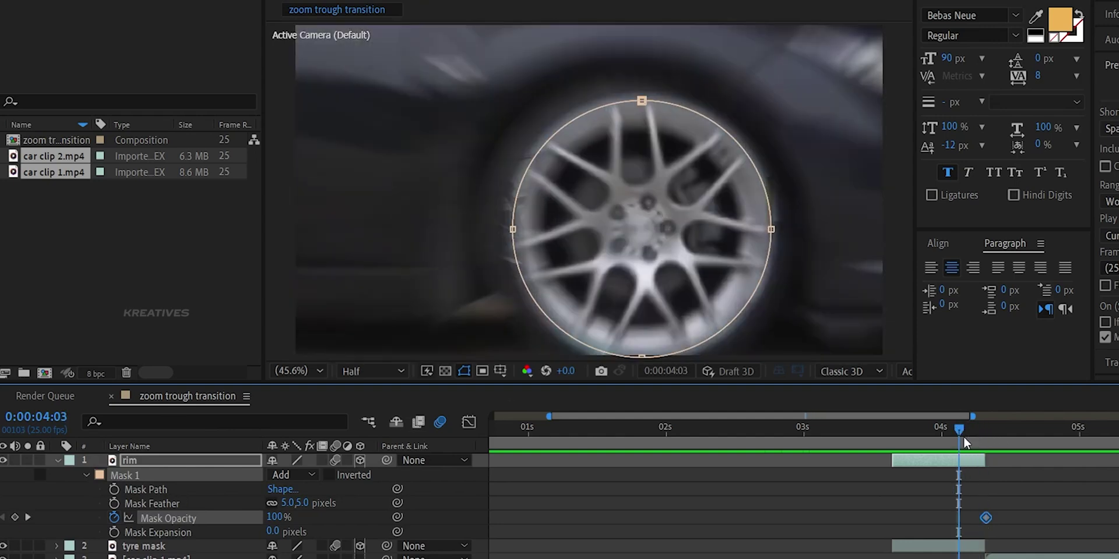
pyautogui.click(275, 517)
pyautogui.write('0')
pyautogui.press('Return')
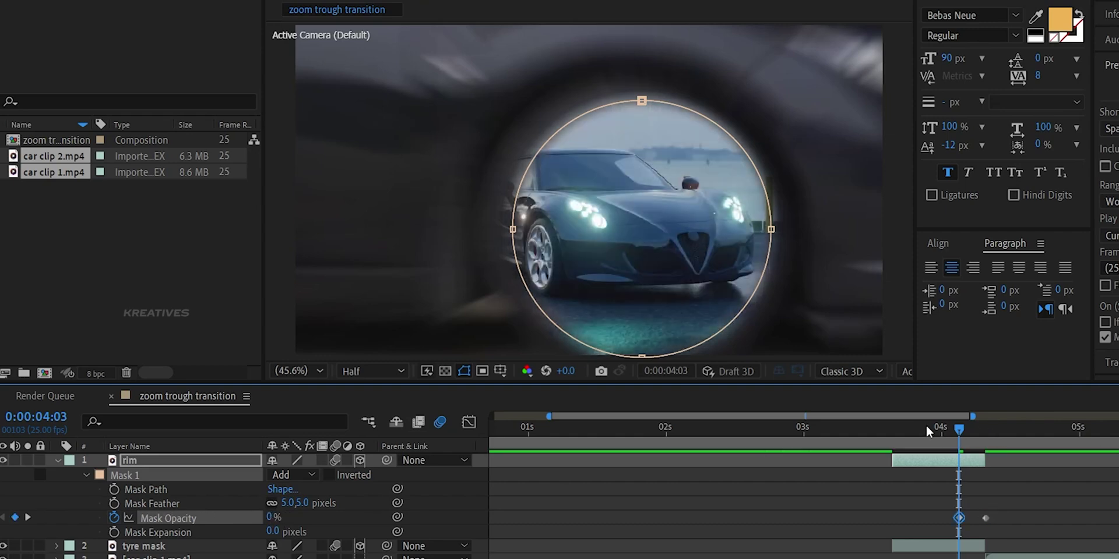
# Ease both Mask Opacity keyframes and preview the rim fade-in from 3:19.
pyautogui.press('space')
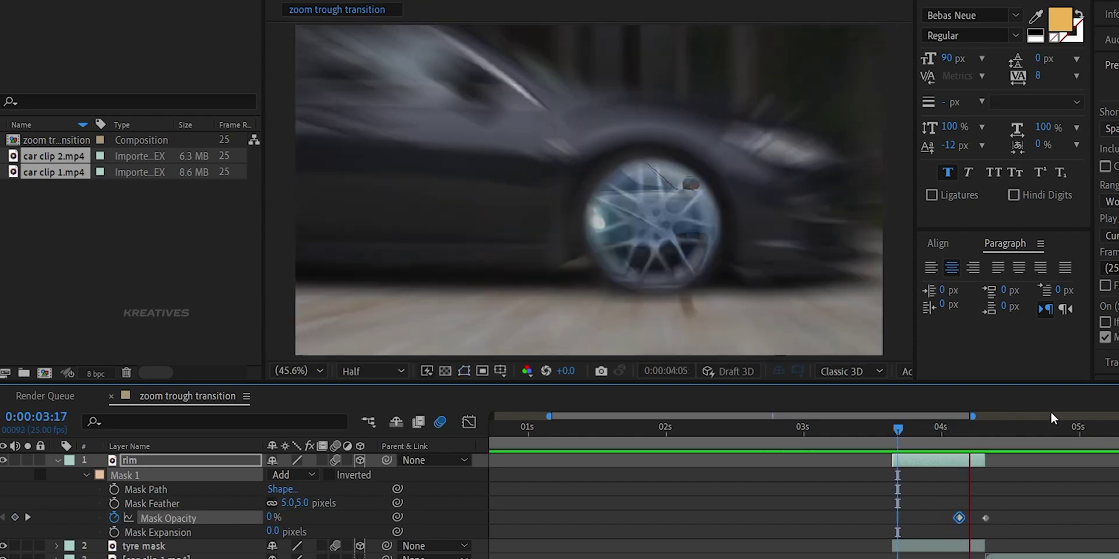
pyautogui.moveTo(1067, 431)
pyautogui.mouseDown()
pyautogui.moveTo(960, 432)
pyautogui.moveTo(1052, 432)
pyautogui.mouseUp()
pyautogui.moveTo(1012, 494); pyautogui.dragTo(939, 519)
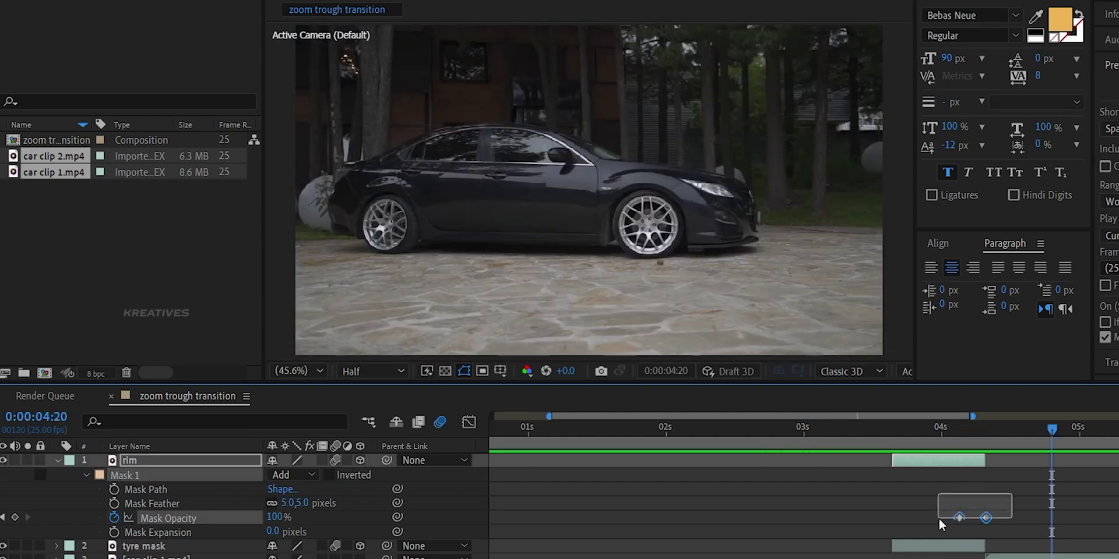
pyautogui.press('F9')
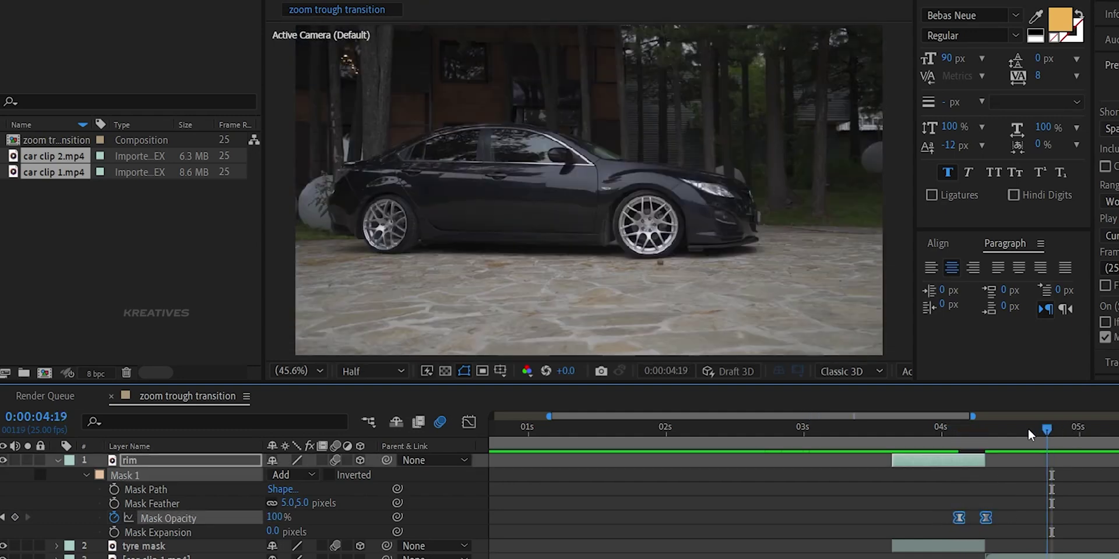
pyautogui.click(908, 442)
pyautogui.press('space')
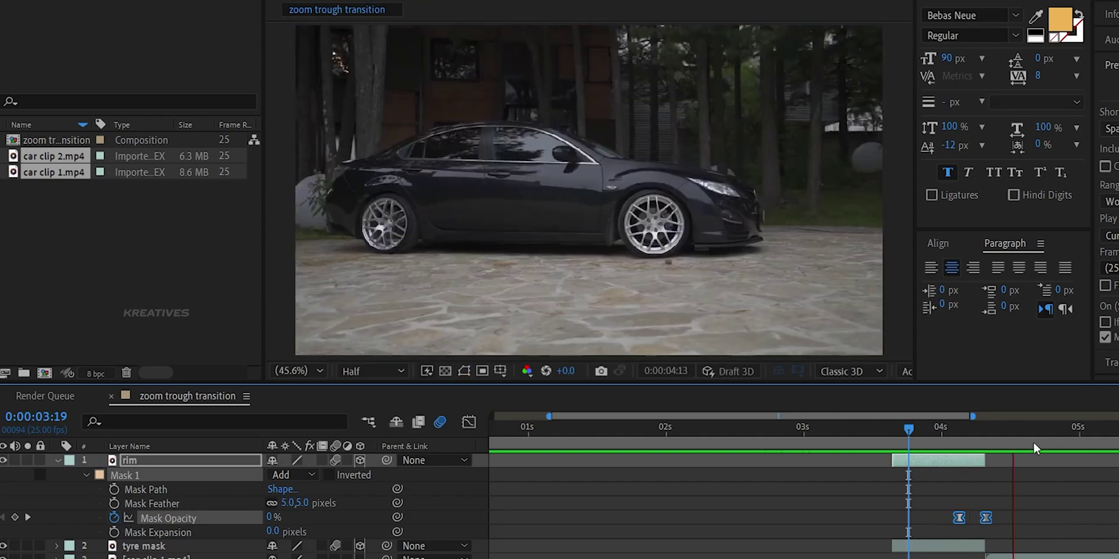
pyautogui.click(913, 429)
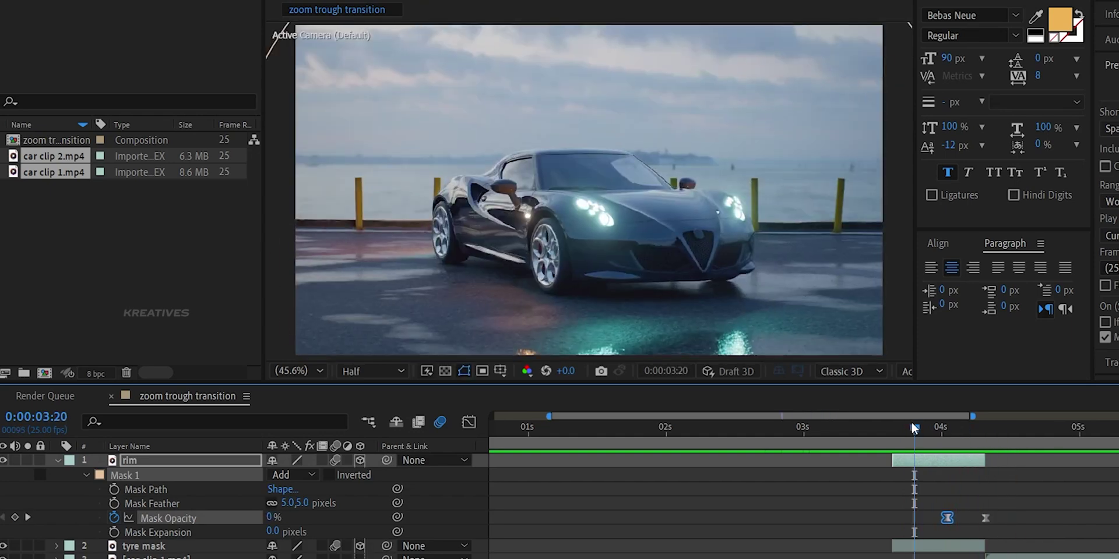
pyautogui.click(921, 426)
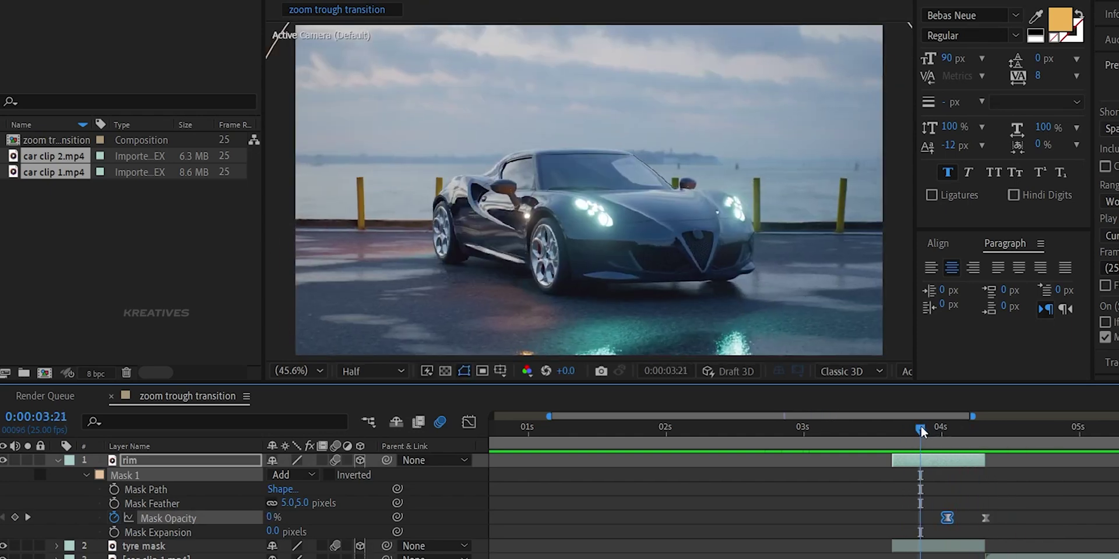
pyautogui.click(934, 434)
pyautogui.click(935, 435)
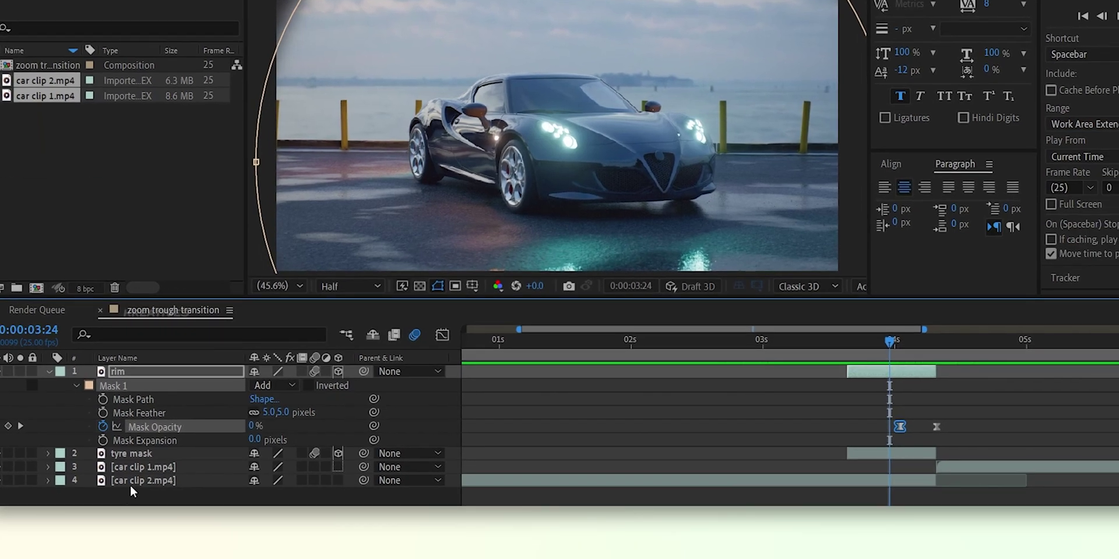
# Ease-keyframe car clip 2.mp4 Scale from 100% to about 70% at 4:03, aligning the rim mask keyframes.
pyautogui.click(146, 558)
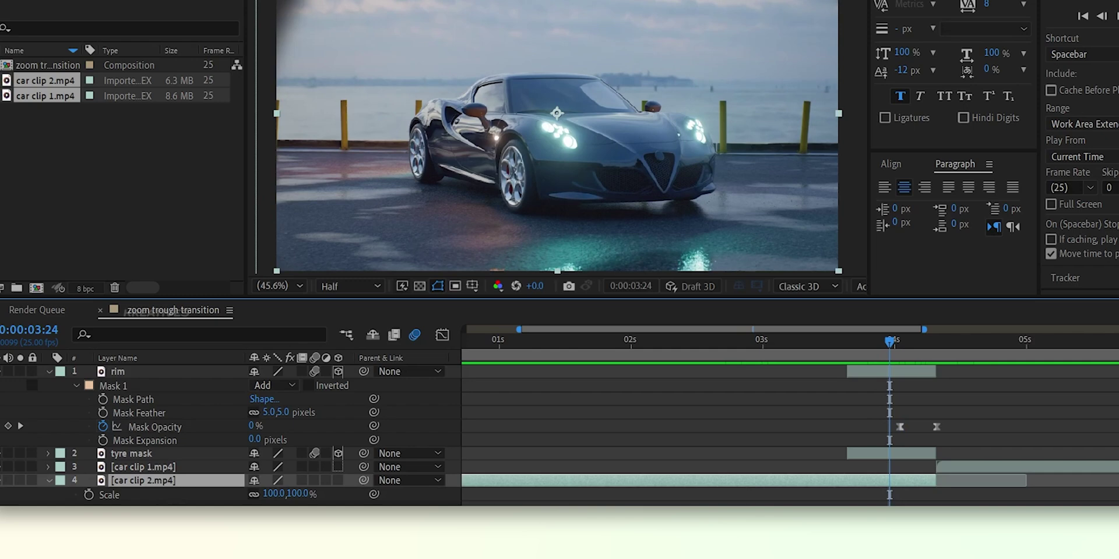
pyautogui.click(90, 496)
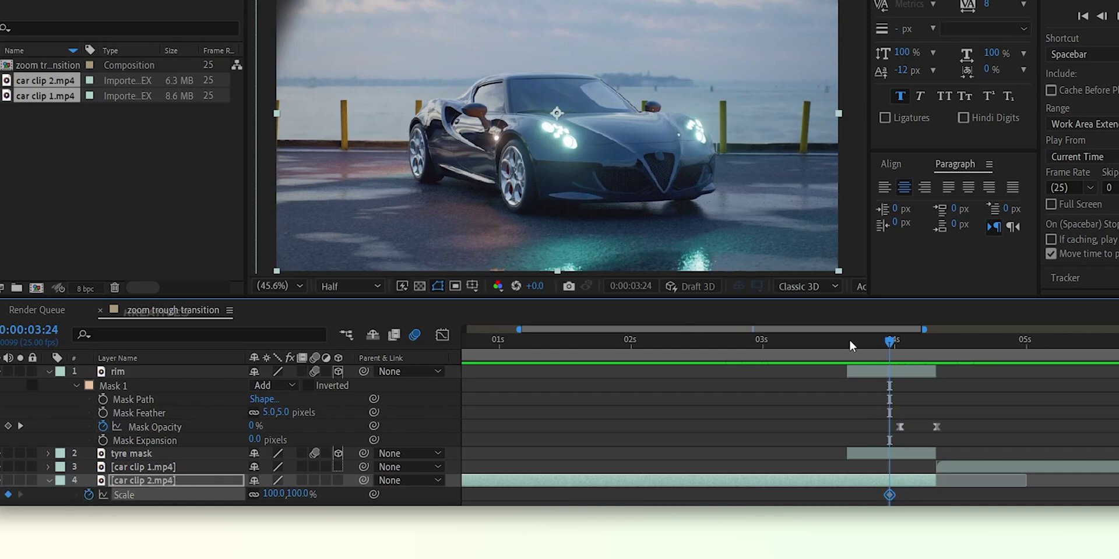
pyautogui.moveTo(897, 342); pyautogui.dragTo(912, 349)
pyautogui.moveTo(889, 400); pyautogui.dragTo(911, 399)
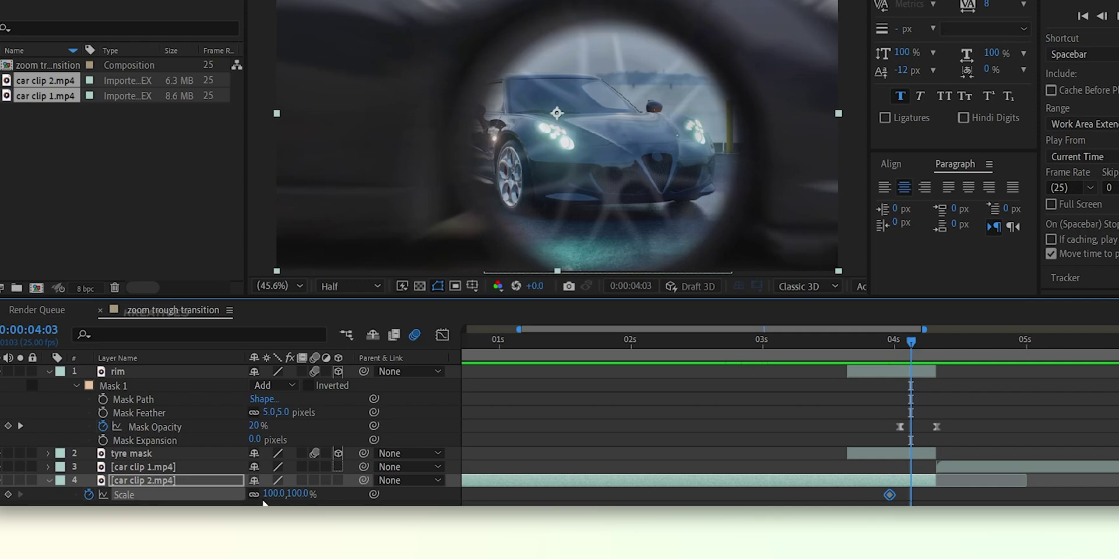
pyautogui.moveTo(263, 501); pyautogui.dragTo(235, 501)
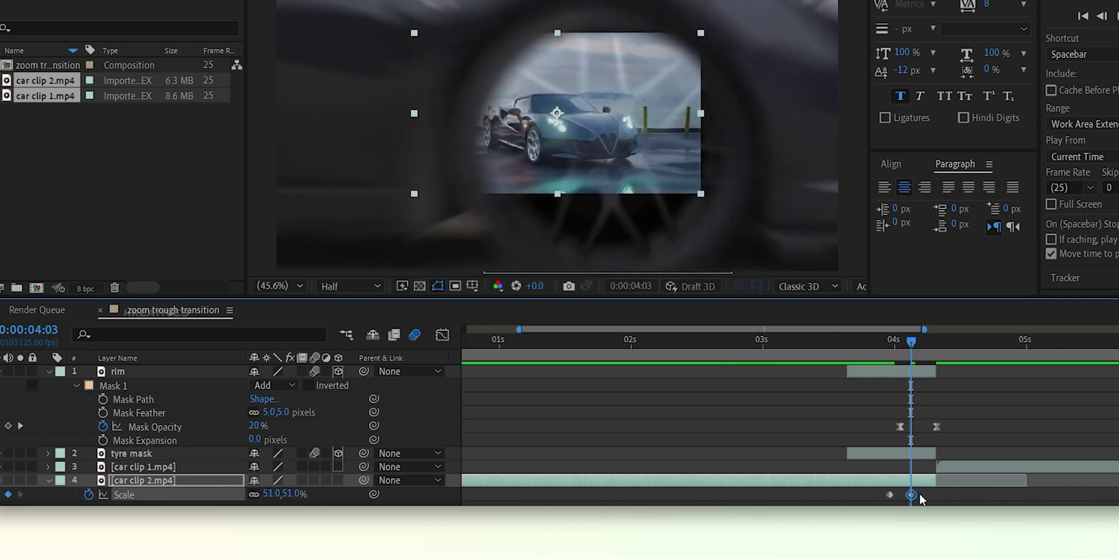
pyautogui.moveTo(915, 498); pyautogui.dragTo(866, 489)
pyautogui.press('F9')
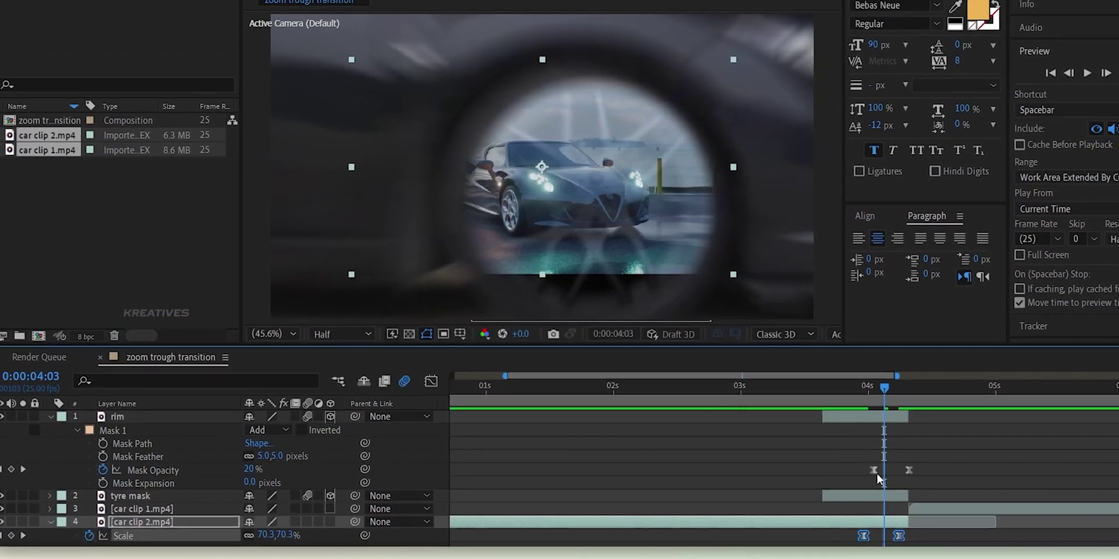
# Preview the transition, enable motion blur on car clip 2.mp4, and step to frame 04:02.
pyautogui.press('space')
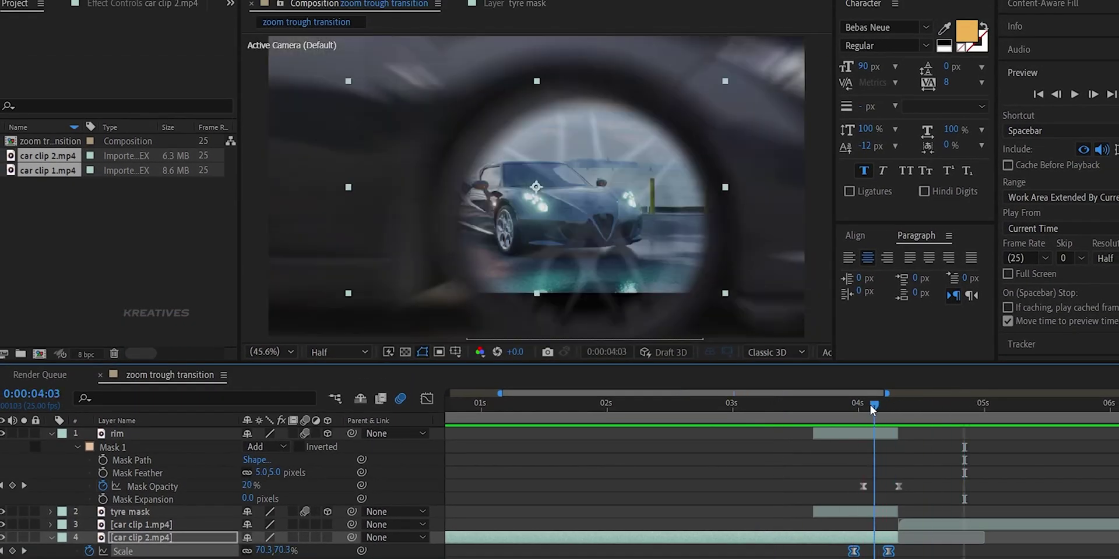
pyautogui.press('space')
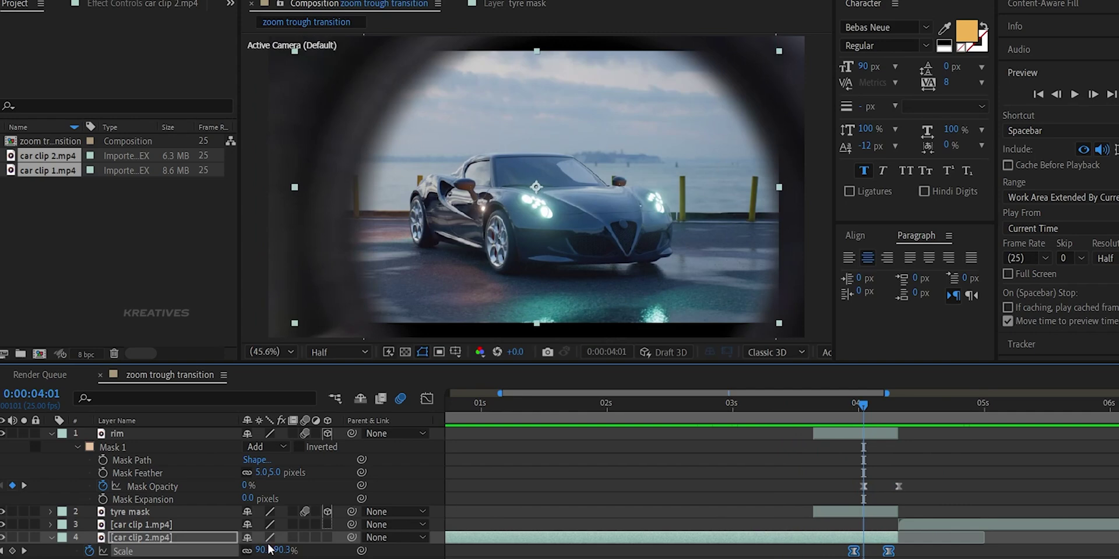
pyautogui.click(304, 539)
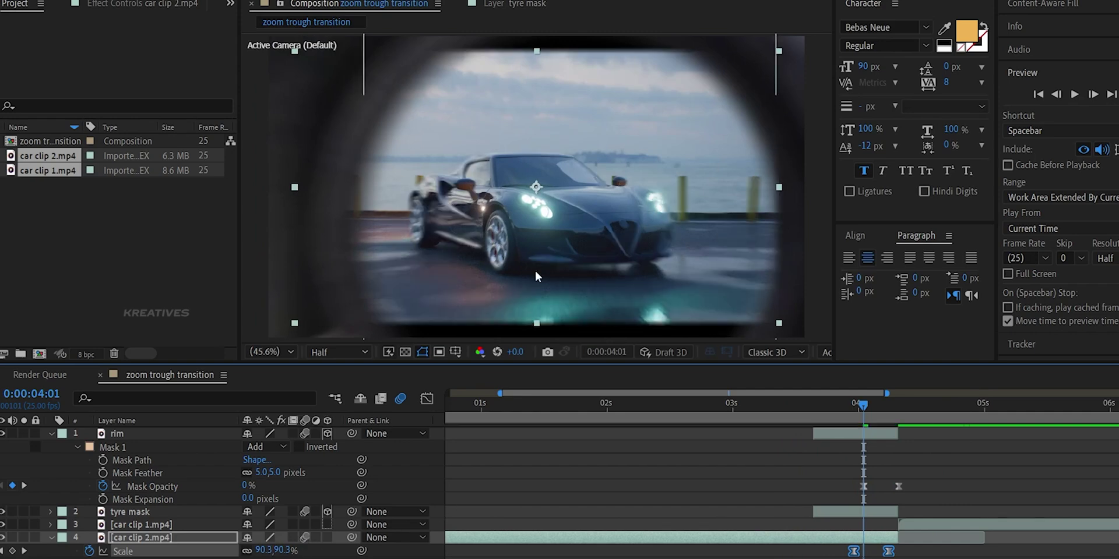
pyautogui.click(866, 410)
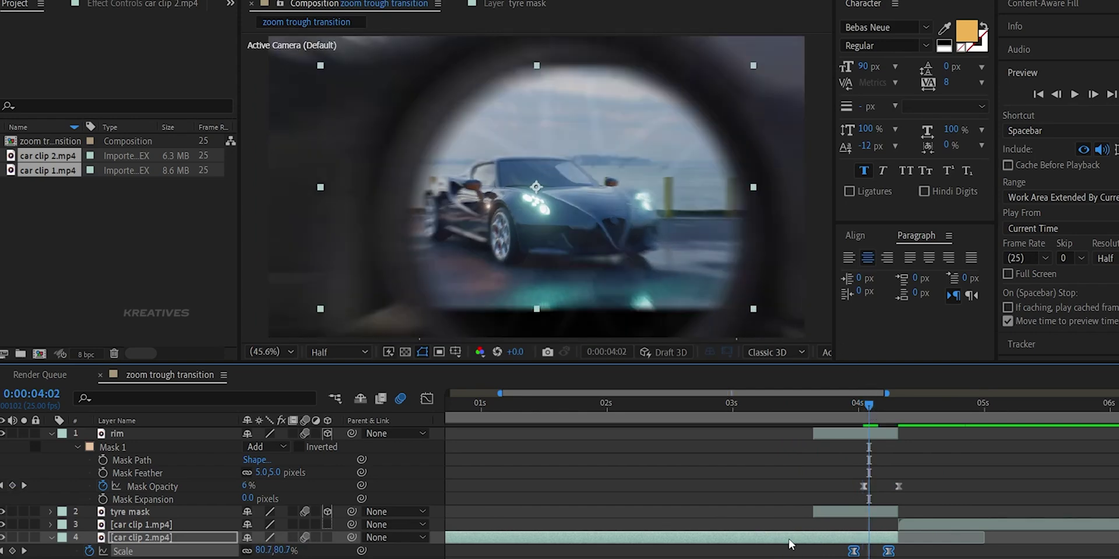
pyautogui.hotkey('ctrl', 'space')
# Apply Motion Tile to car clip 2.mp4 with Output Width 320, then expand Audiio's Mood filter.
pyautogui.write('motion')
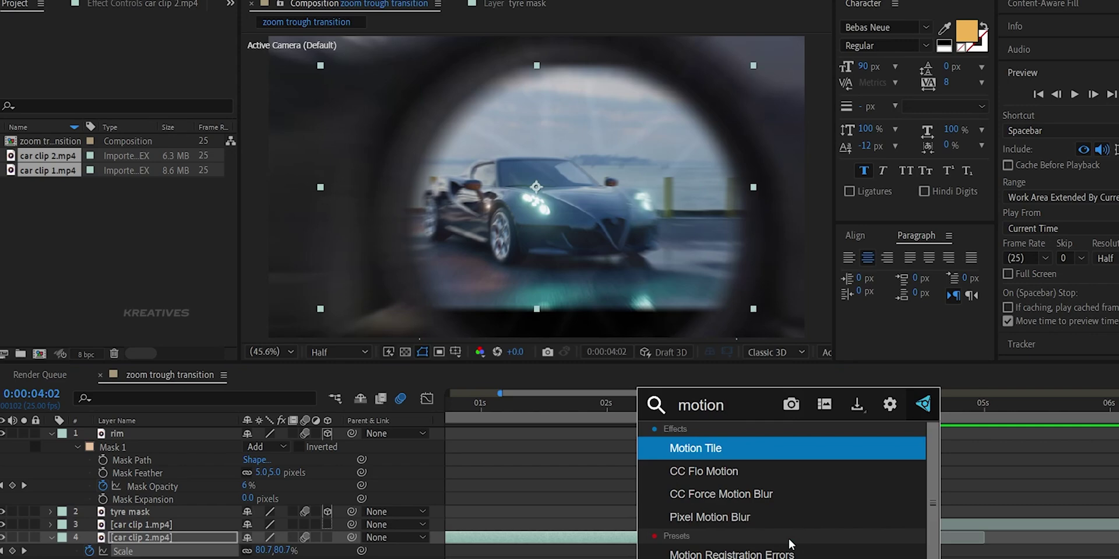
pyautogui.click(716, 446)
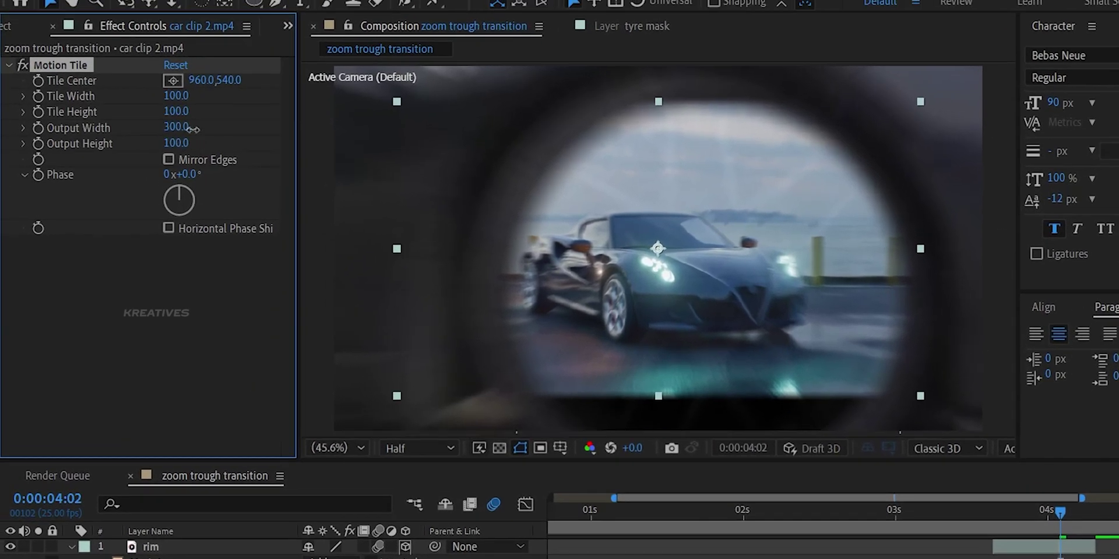
pyautogui.moveTo(192, 128); pyautogui.dragTo(178, 146)
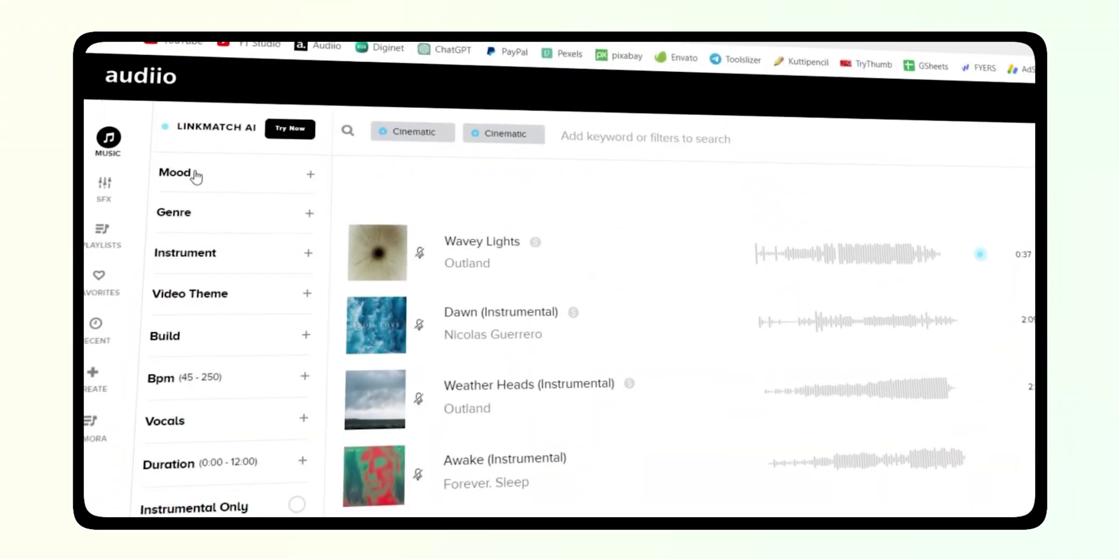
pyautogui.click(195, 175)
pyautogui.scroll(-5, 310, 282)
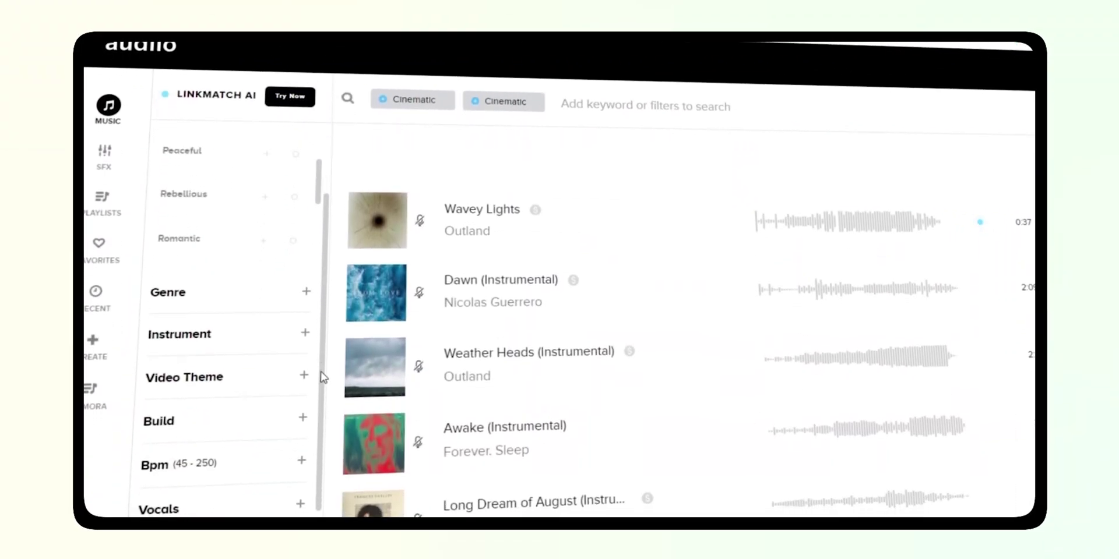
# Expand Audiio's Genre and Instrument filters and browse them for World and Documentary options.
pyautogui.click(181, 292)
pyautogui.scroll(-2, 318, 338)
pyautogui.scroll(-3, 310, 385)
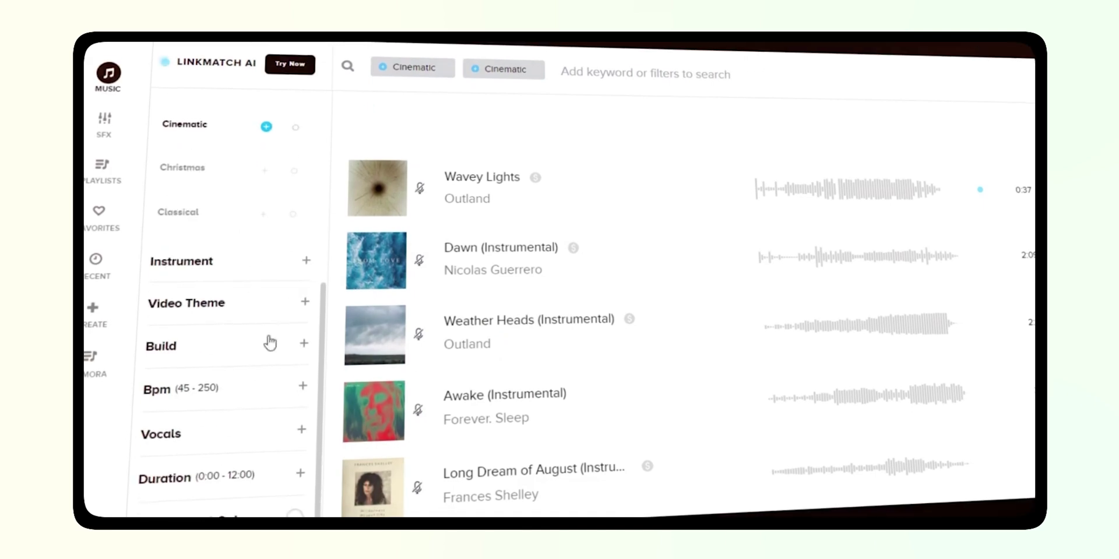
pyautogui.click(180, 260)
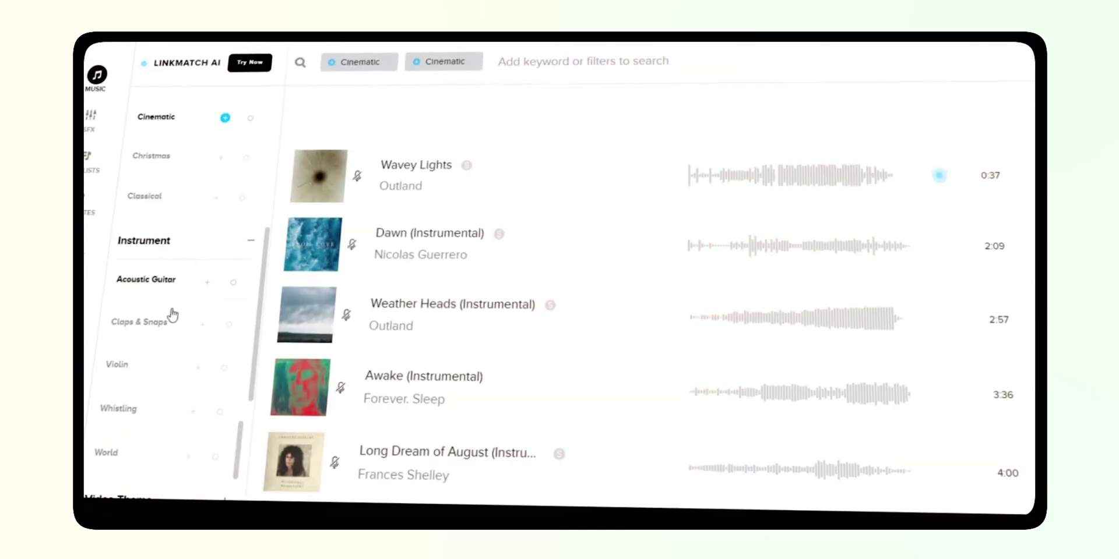
pyautogui.scroll(-2, 145, 303)
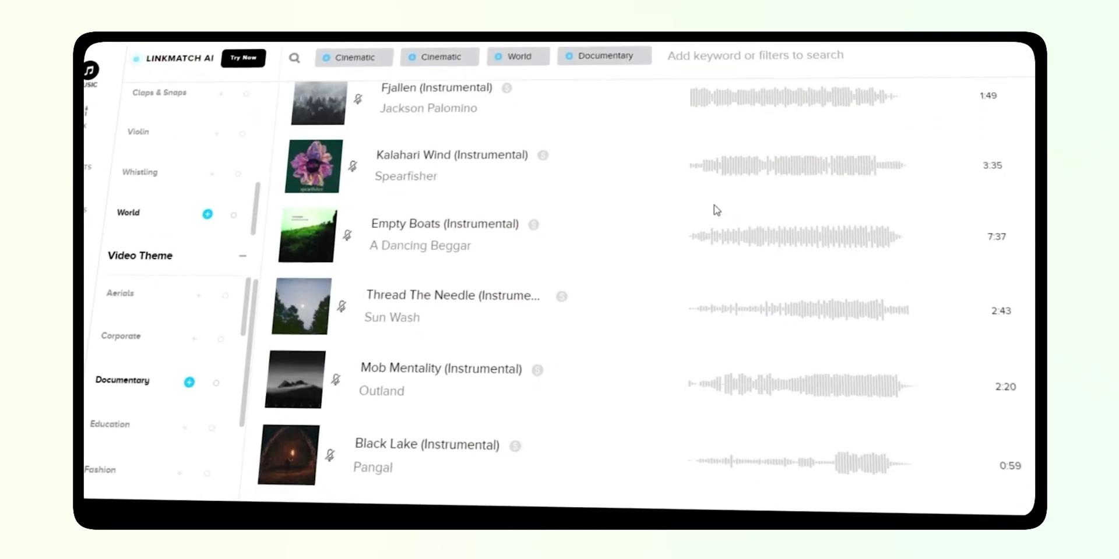
pyautogui.scroll(-3, 715, 213)
pyautogui.scroll(-6, 716, 210)
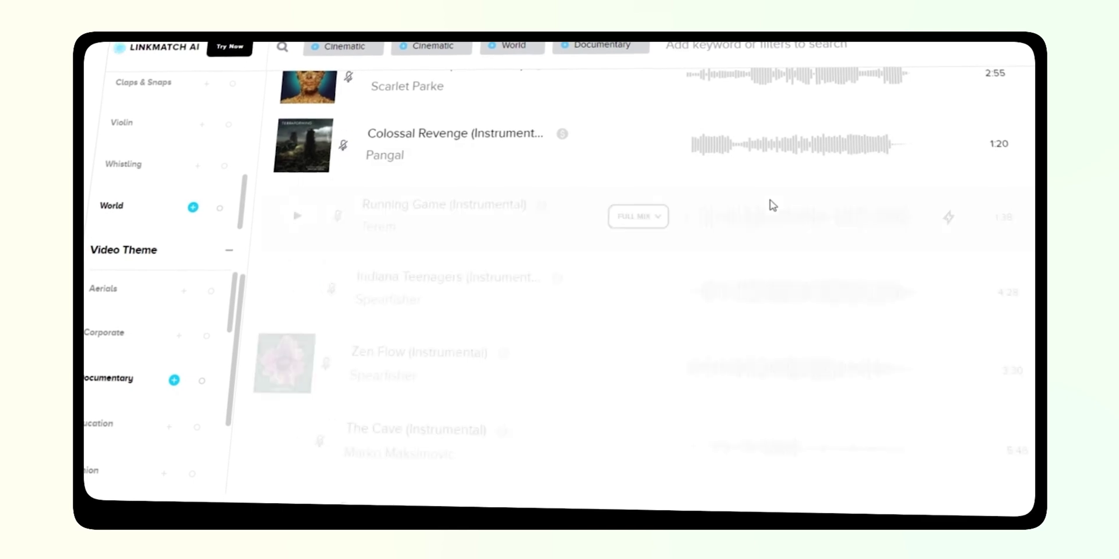
pyautogui.scroll(-1, 778, 204)
pyautogui.scroll(-7, 775, 202)
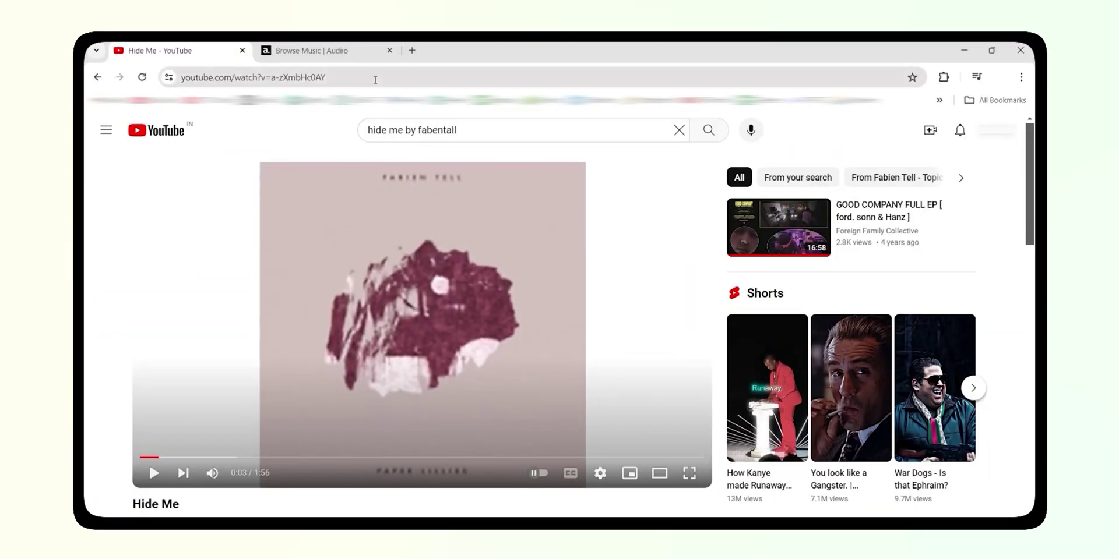
# Run an Audiio LinkMatch AI search using the copied Hide Me YouTube video address.
pyautogui.click(424, 80)
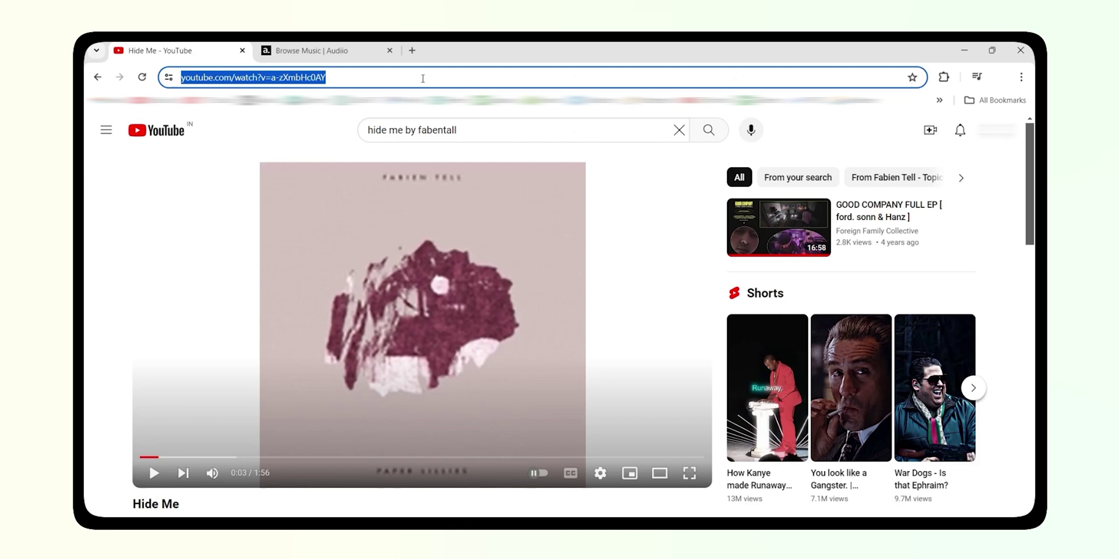
pyautogui.hotkey('ctrl', 'c')
pyautogui.click(309, 50)
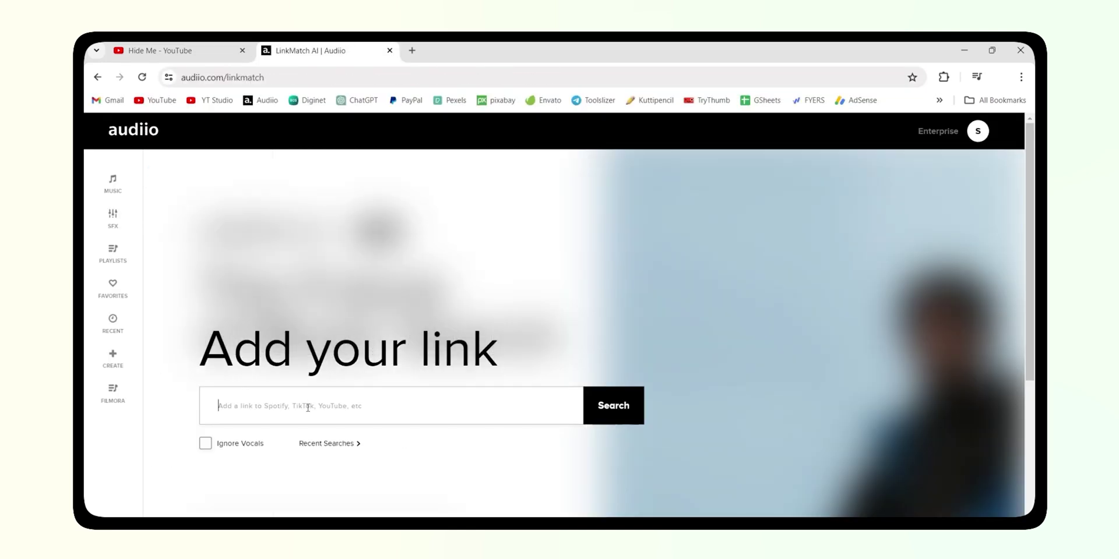
pyautogui.hotkey('ctrl', 'v')
pyautogui.click(612, 405)
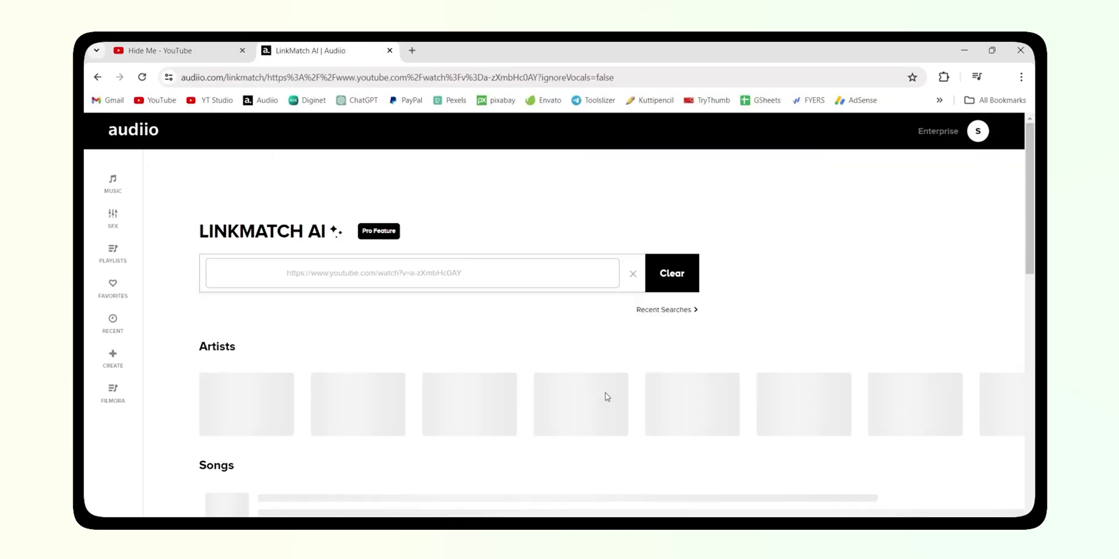
pyautogui.scroll(-2, 607, 366)
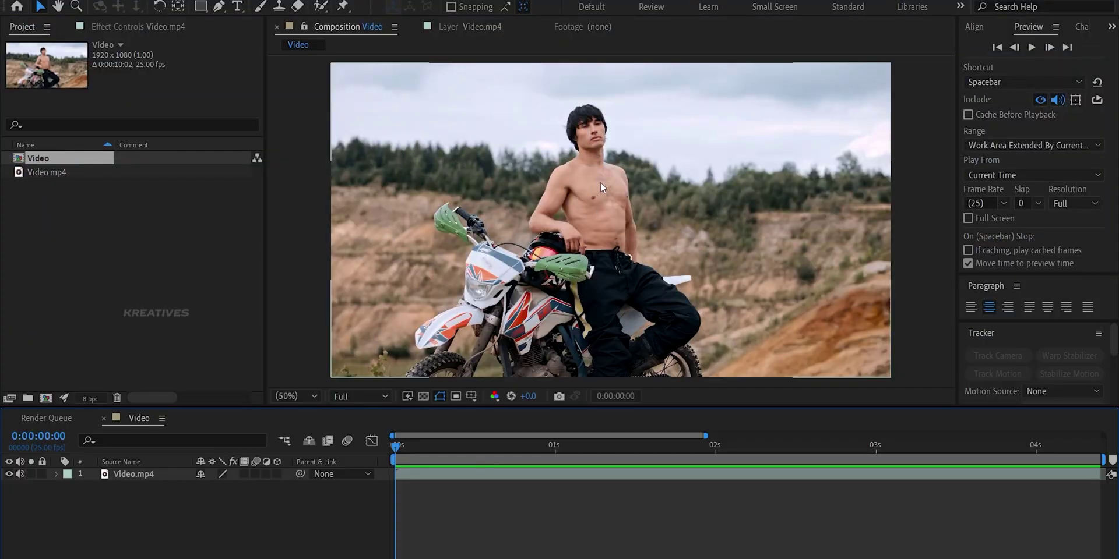
# Roto Brush the shirtless man in Video.mp4's Layer panel and freeze the matte.
pyautogui.click(148, 478)
pyautogui.doubleClick(148, 478)
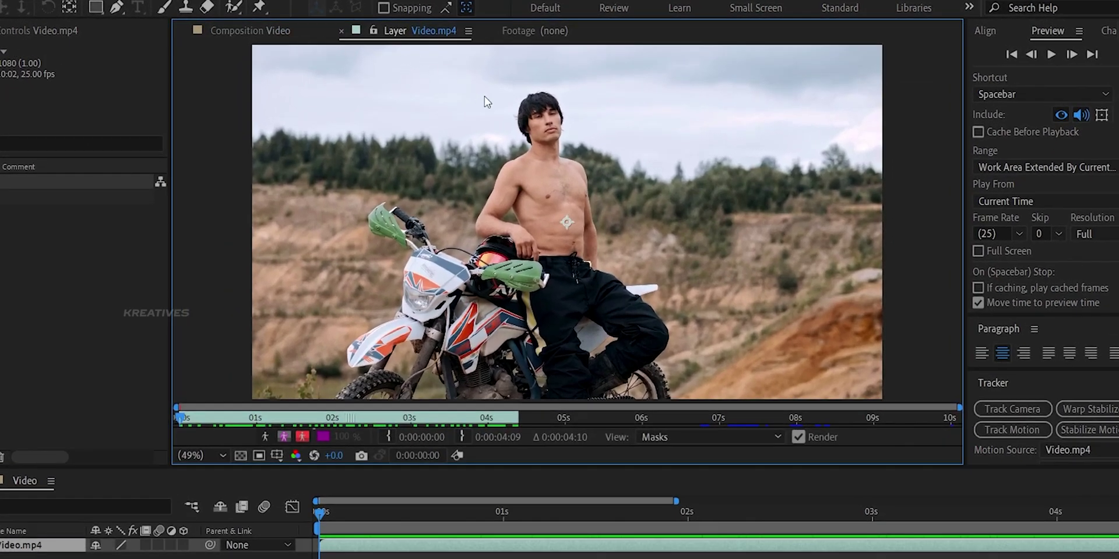
pyautogui.click(234, 7)
pyautogui.moveTo(542, 97); pyautogui.dragTo(545, 157)
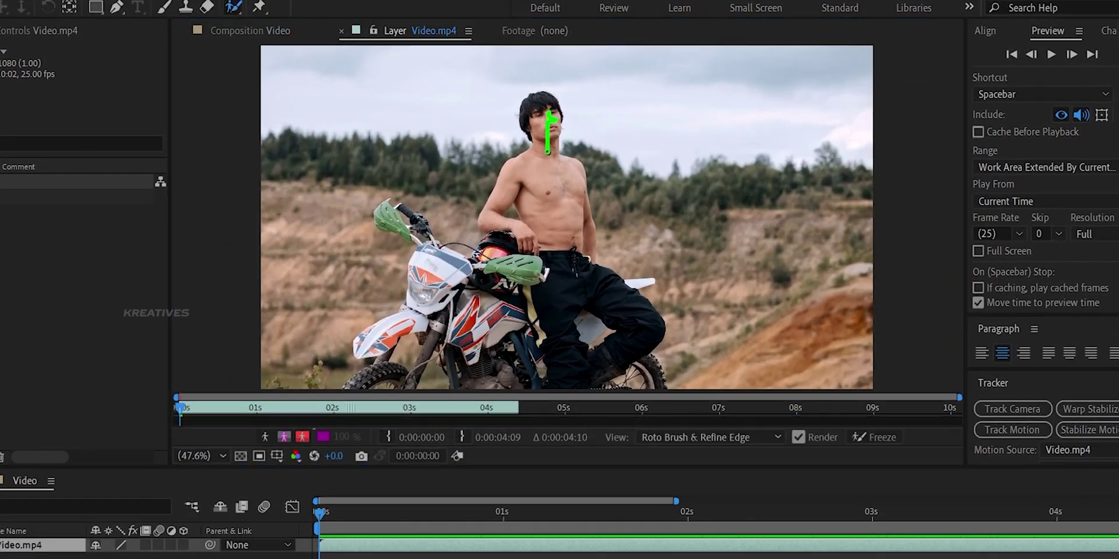
pyautogui.scroll(3, 449, 198)
pyautogui.scroll(2, 551, 242)
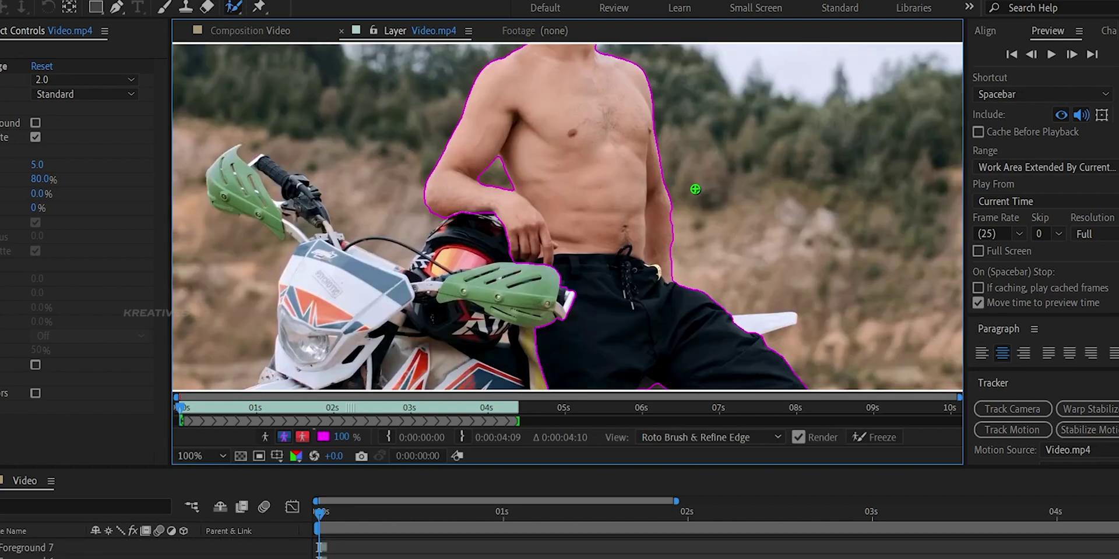
pyautogui.scroll(-1, 586, 359)
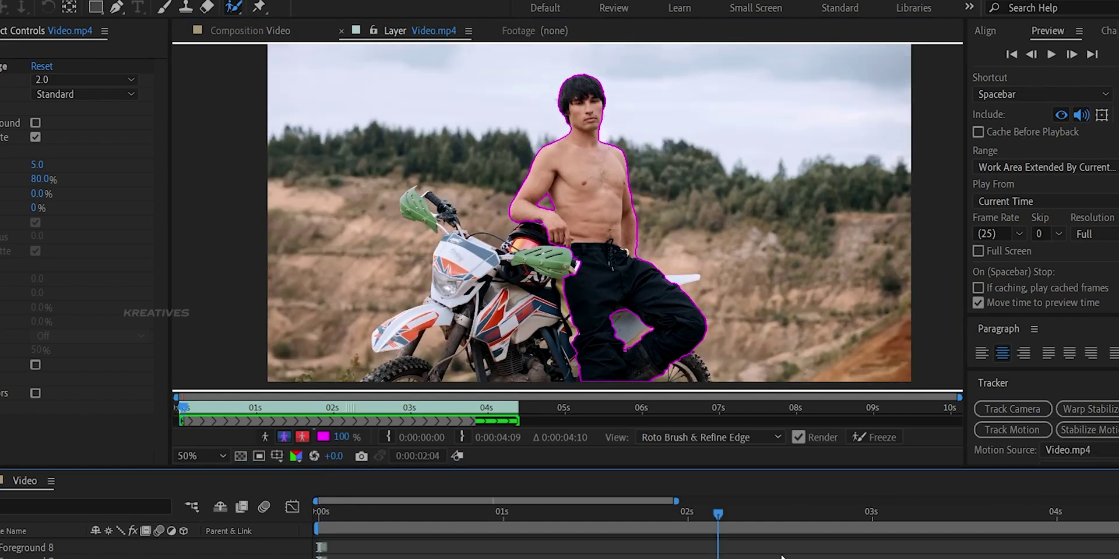
pyautogui.click(874, 437)
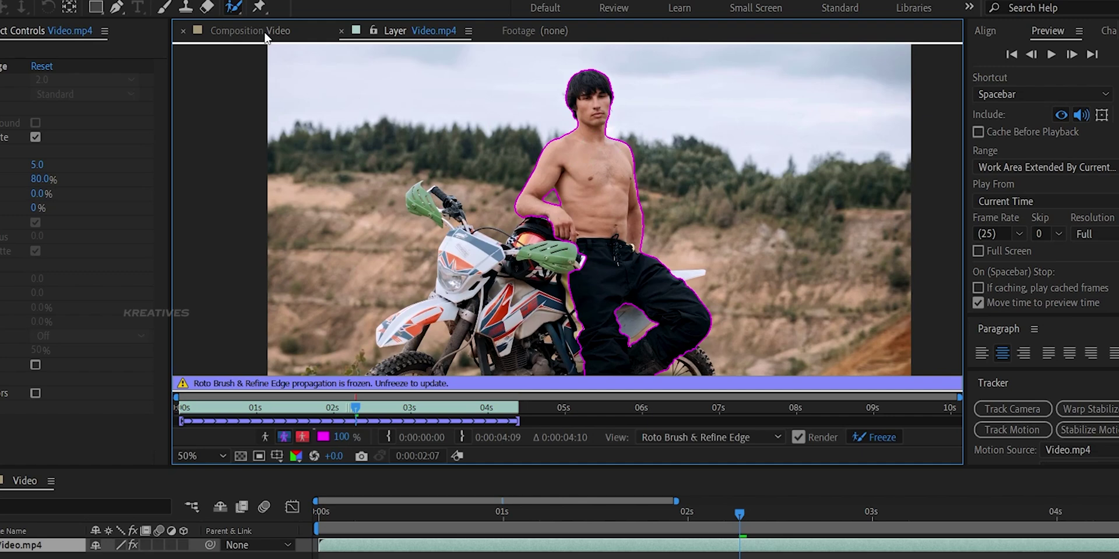
pyautogui.click(266, 36)
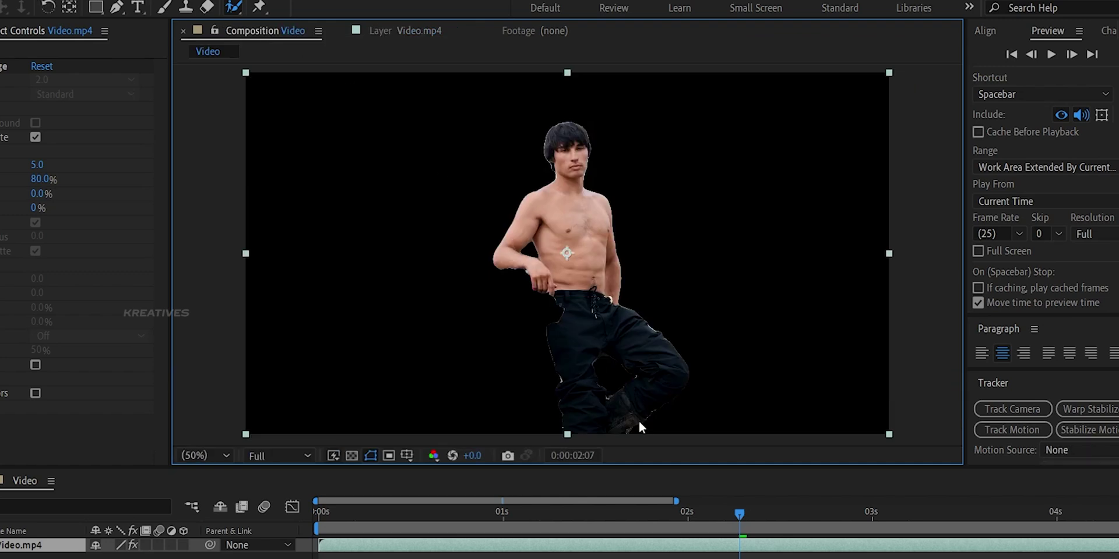
# Duplicate the Video.mp4 layer and remove Roto Brush from the lower copy.
pyautogui.moveTo(739, 513); pyautogui.dragTo(603, 516)
pyautogui.moveTo(697, 469); pyautogui.dragTo(649, 470)
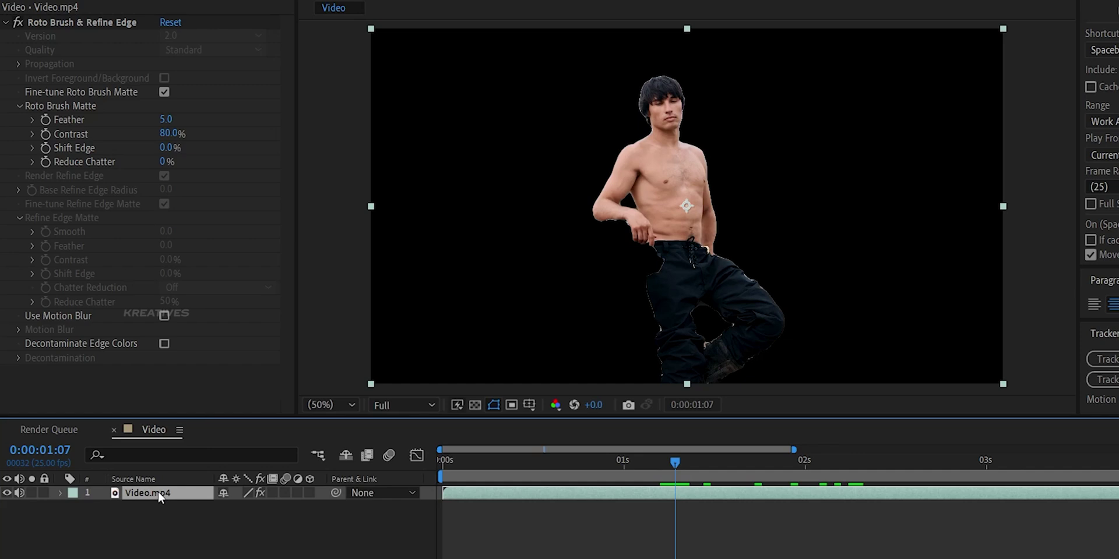
pyautogui.hotkey('ctrl', 'd')
pyautogui.click(157, 508)
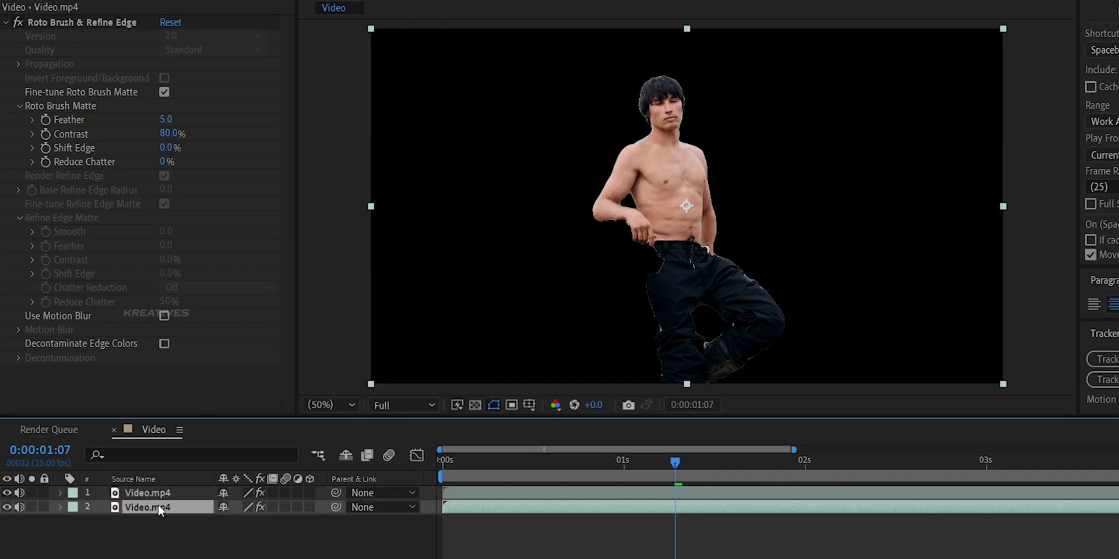
pyautogui.click(60, 22)
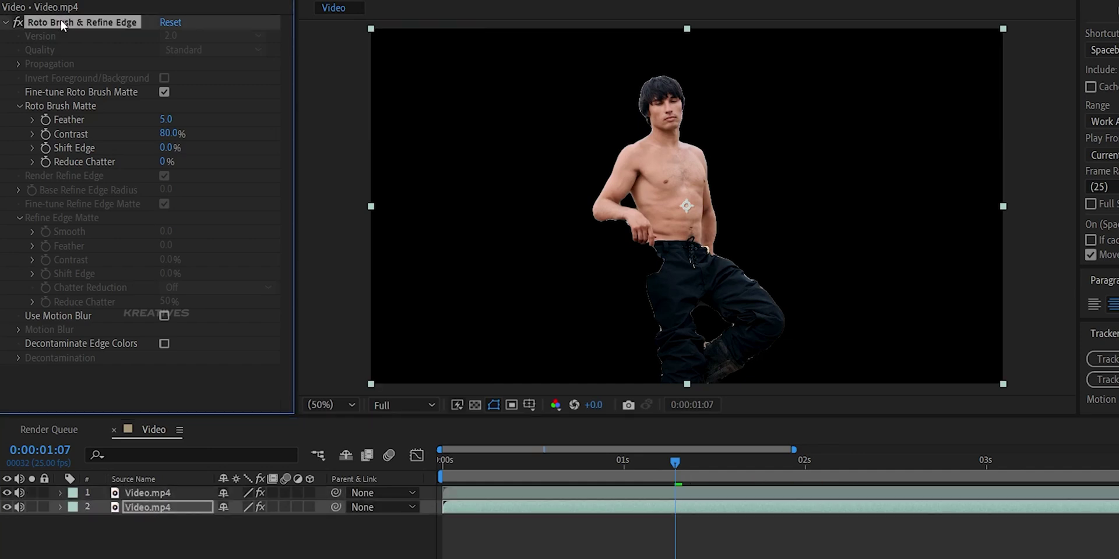
pyautogui.press('Delete')
# Rename the lower layer 'bg' and the top layer 'subject'.
pyautogui.press('Return')
pyautogui.write('bg')
pyautogui.press('Return')
pyautogui.click(140, 494)
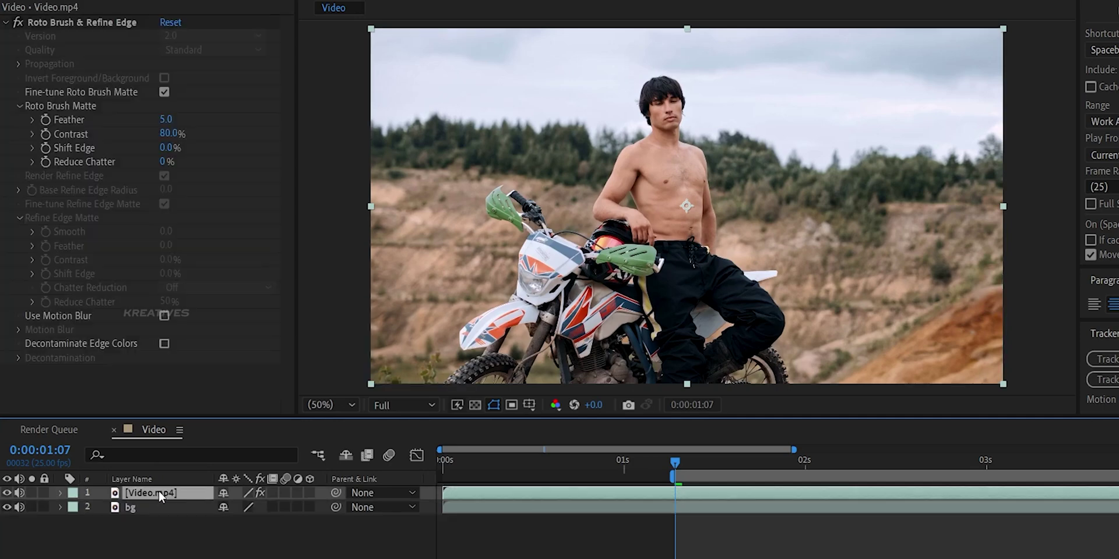
pyautogui.press('Return')
pyautogui.write('subject')
pyautogui.press('Return')
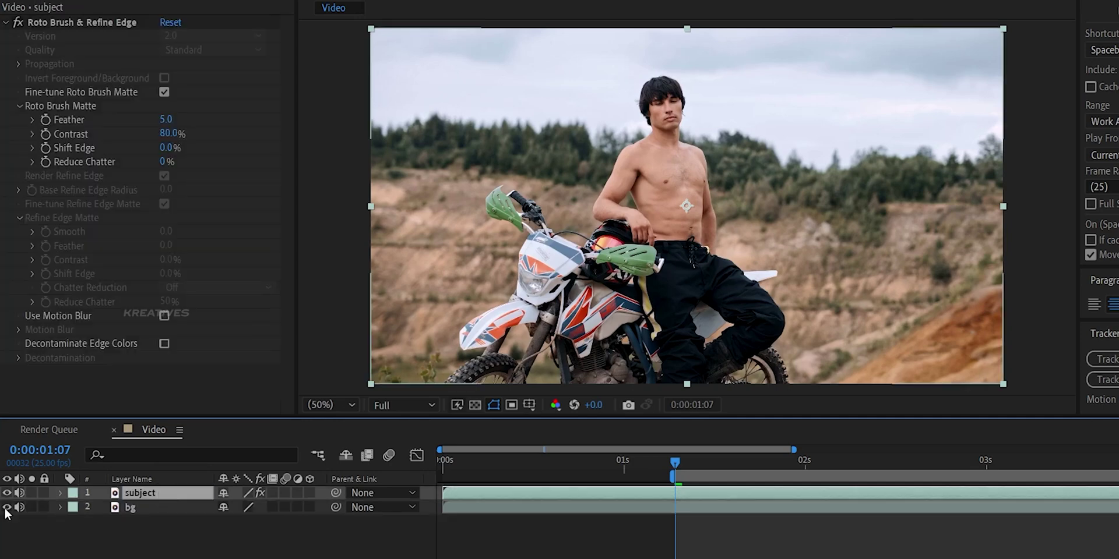
# Make the bg layer visible again beneath the subject layer.
pyautogui.click(146, 506)
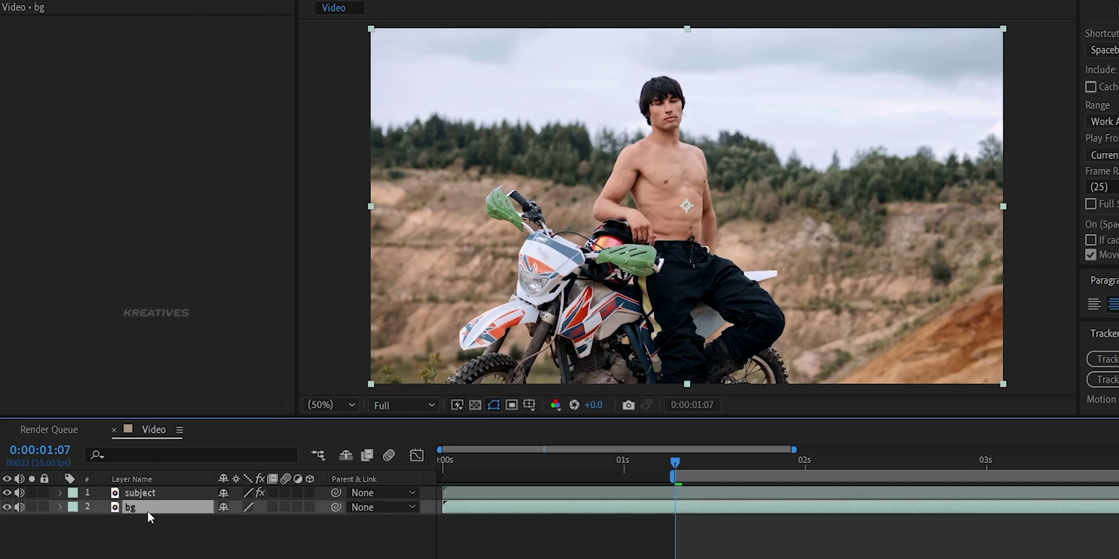
pyautogui.click(141, 494)
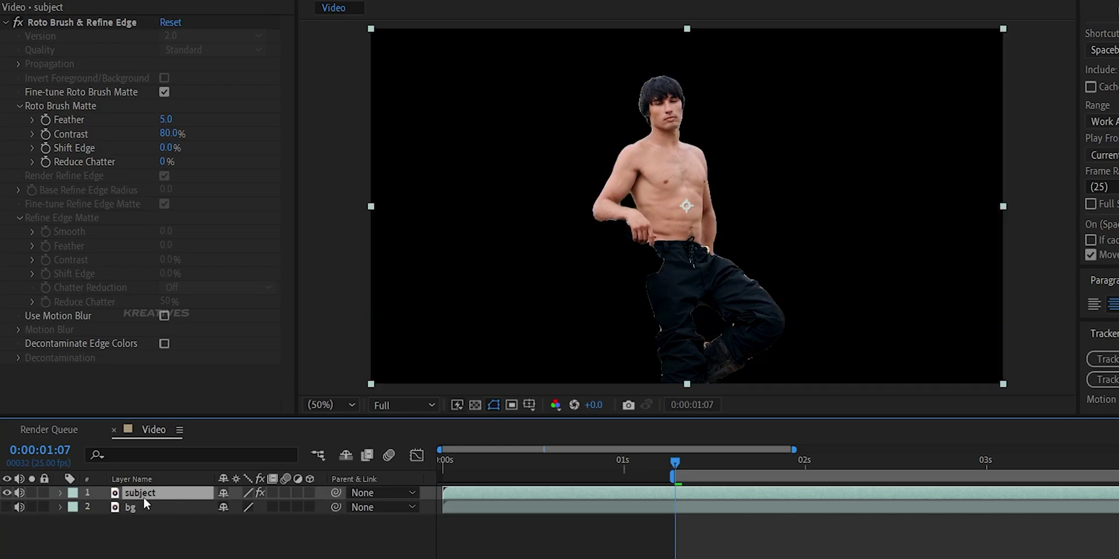
pyautogui.click(7, 507)
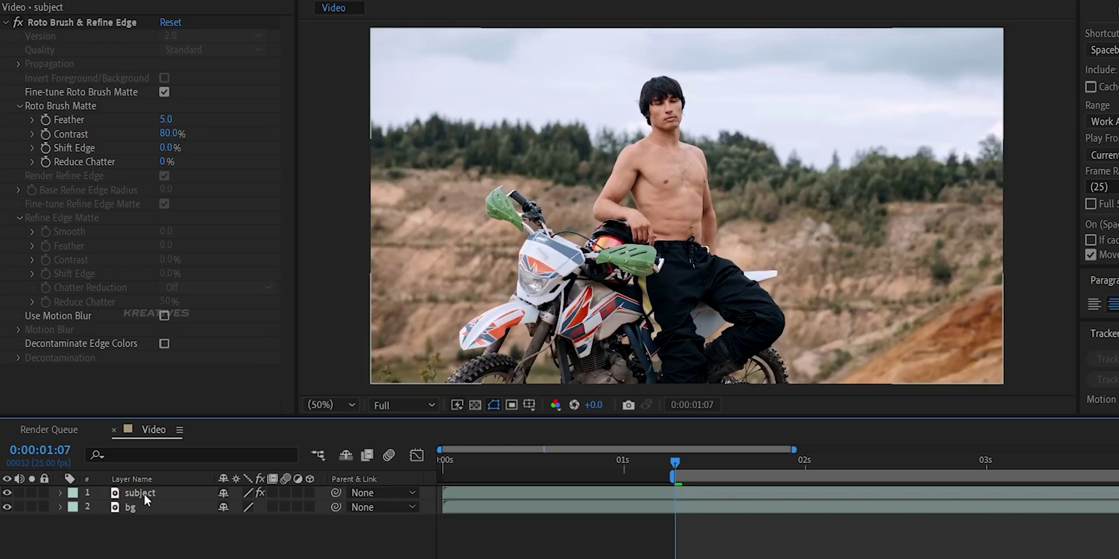
pyautogui.click(144, 492)
# Apply Find Edges to the subject layer with Invert checked.
pyautogui.hotkey('ctrl', 'space')
pyautogui.write('find edge')
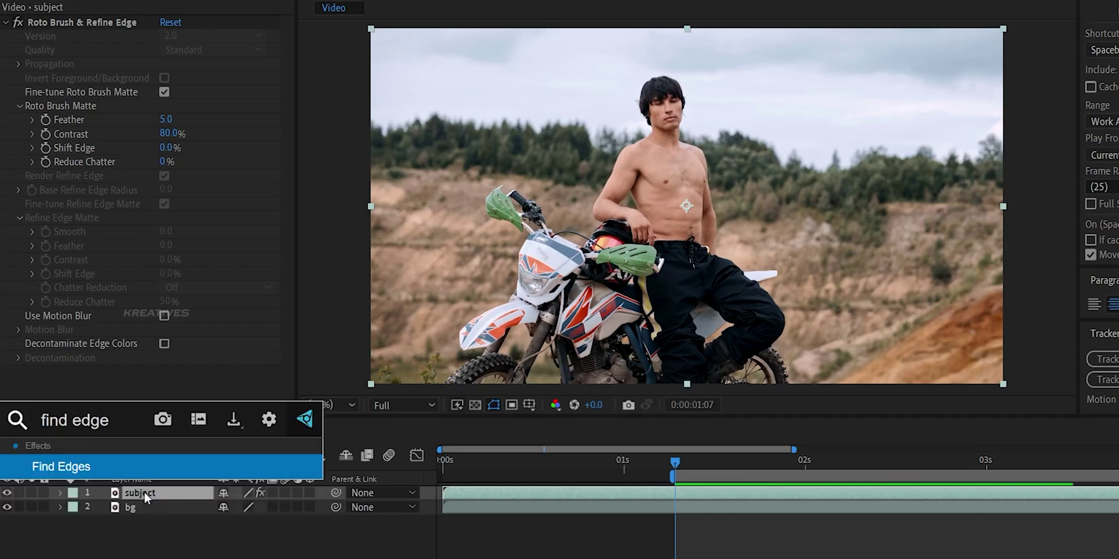
pyautogui.press('Return')
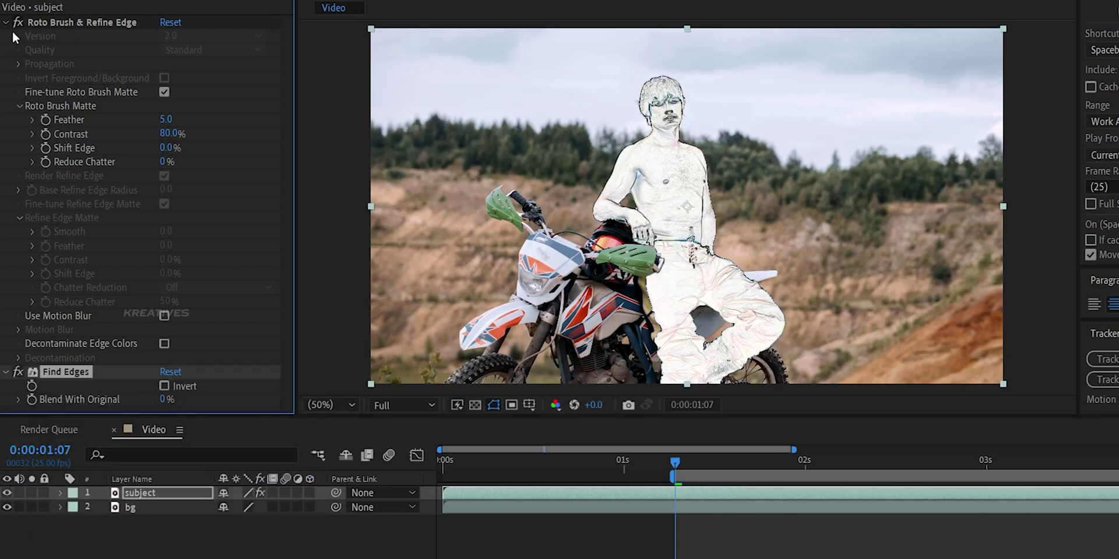
pyautogui.click(7, 23)
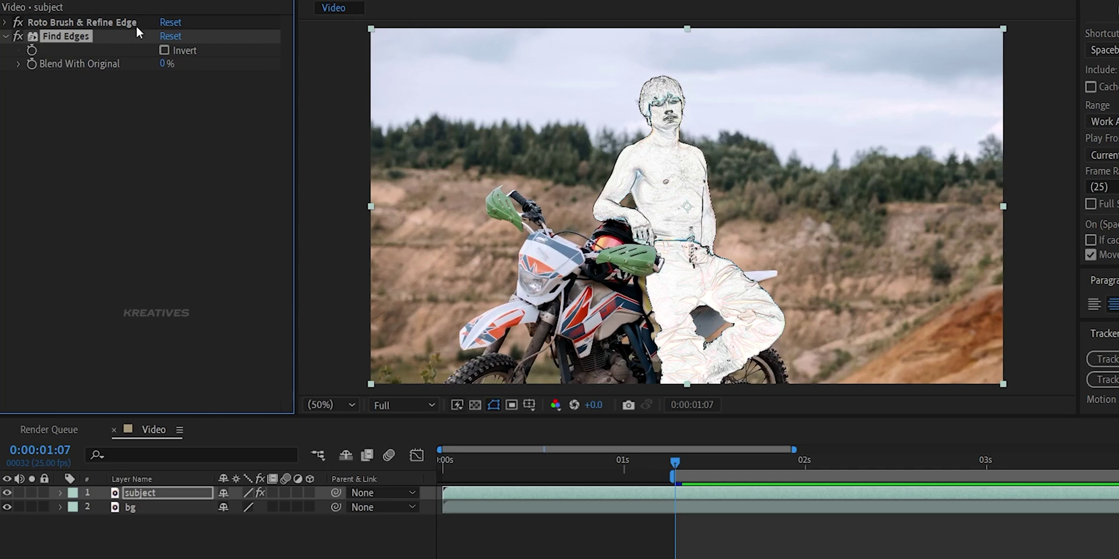
pyautogui.click(164, 50)
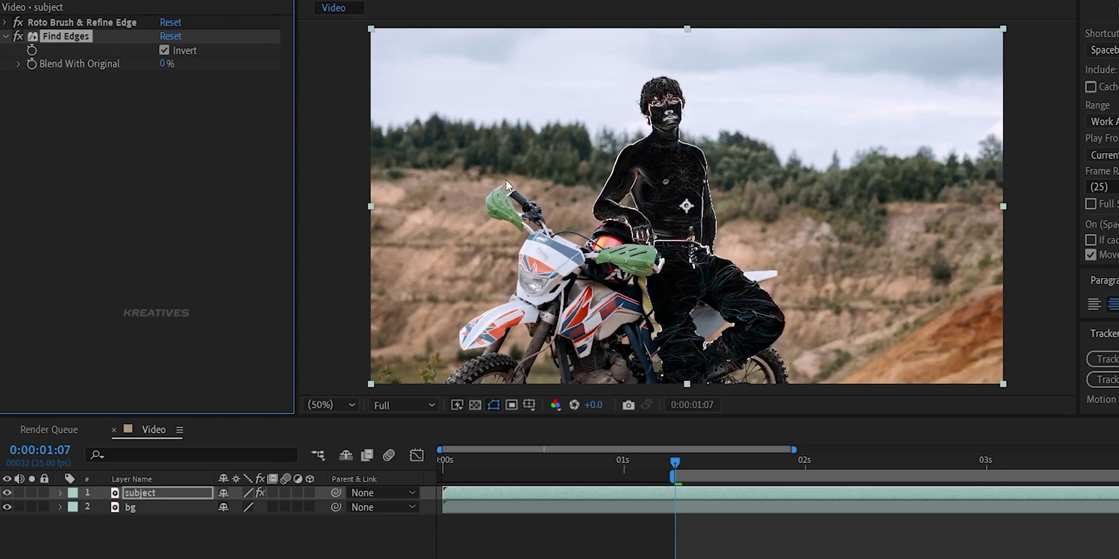
# Add Tint to the subject with Map White To set to bright green 00FC00.
pyautogui.hotkey('ctrl', 'space')
pyautogui.write('tin')
pyautogui.press('Return')
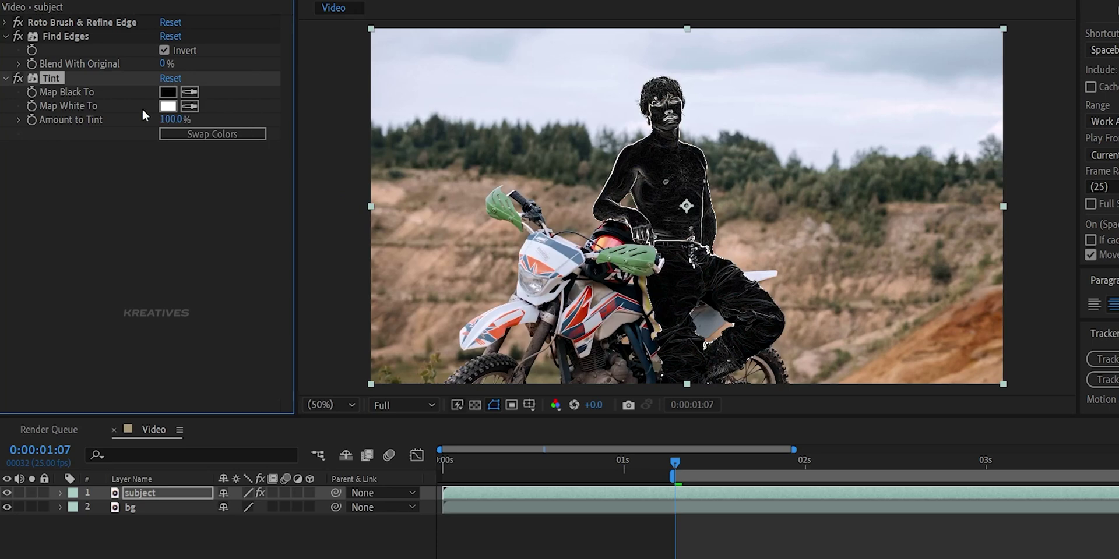
pyautogui.click(167, 106)
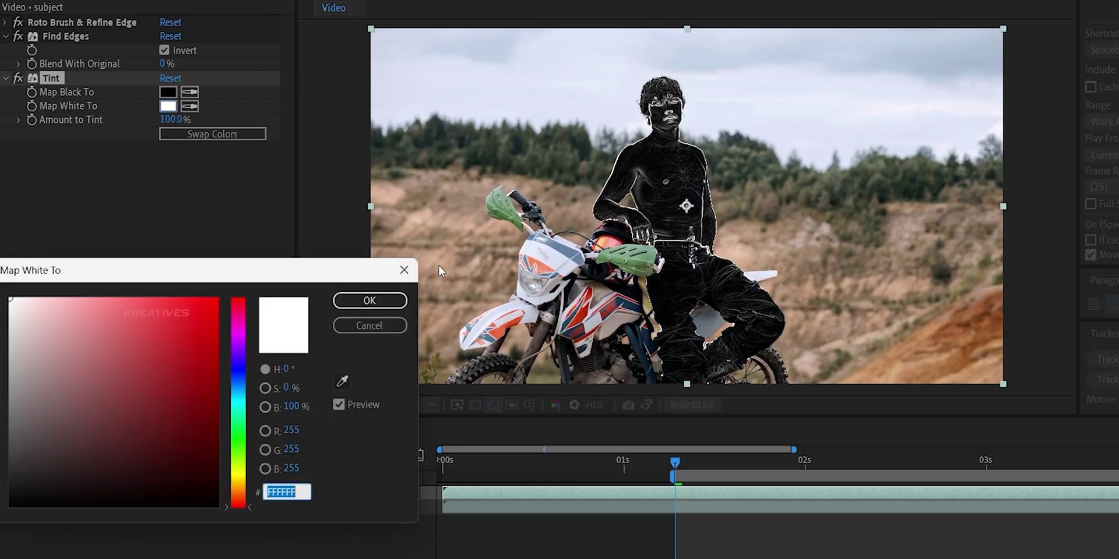
pyautogui.moveTo(269, 272); pyautogui.dragTo(292, 211)
pyautogui.click(240, 239)
pyautogui.moveTo(265, 251); pyautogui.dragTo(264, 378)
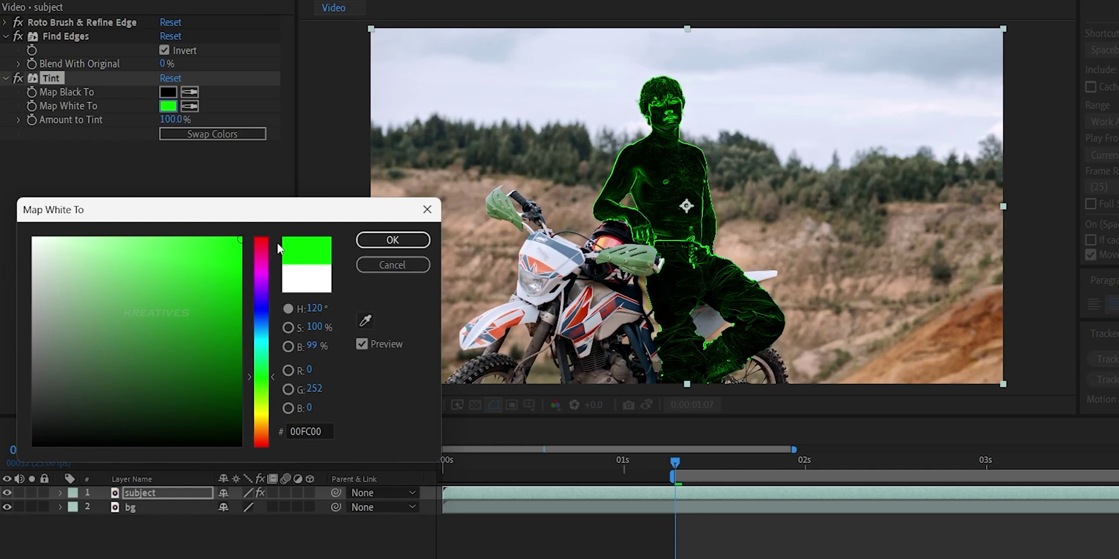
pyautogui.click(393, 240)
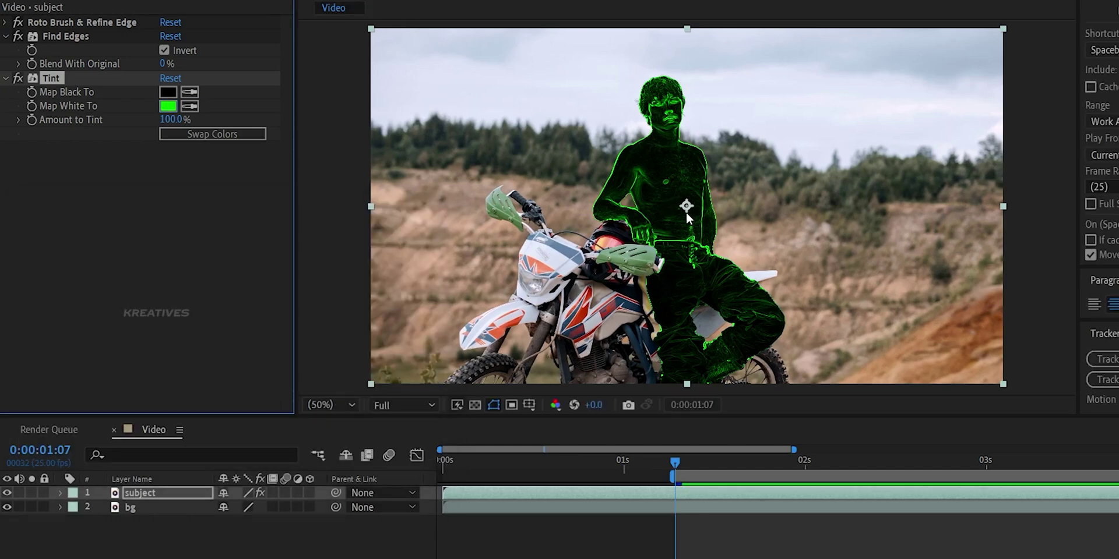
# Set the subject layer's blending mode to Screen and preview the result.
pyautogui.rightClick(187, 488)
pyautogui.moveTo(257, 214)
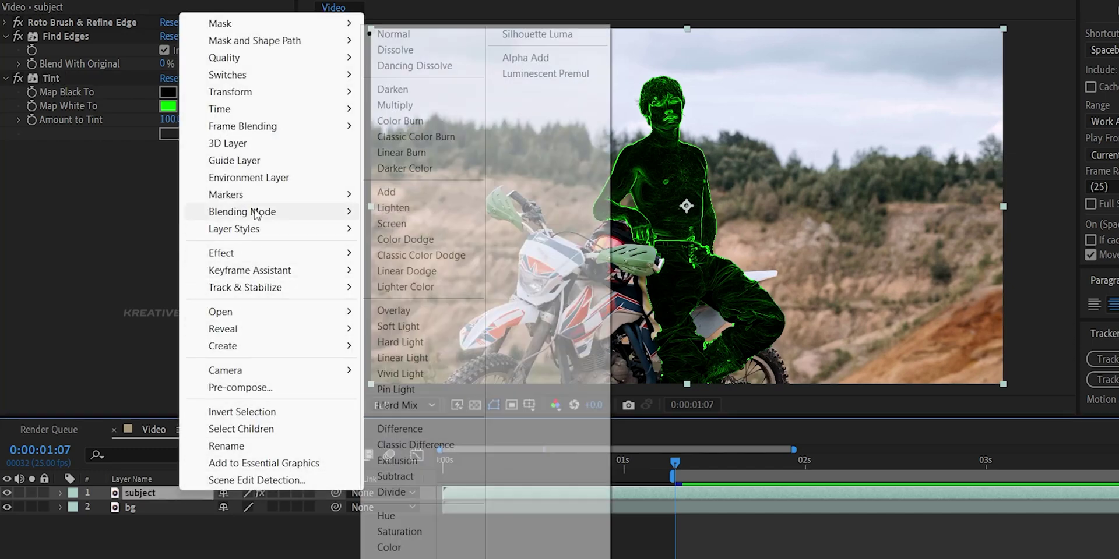
pyautogui.click(391, 224)
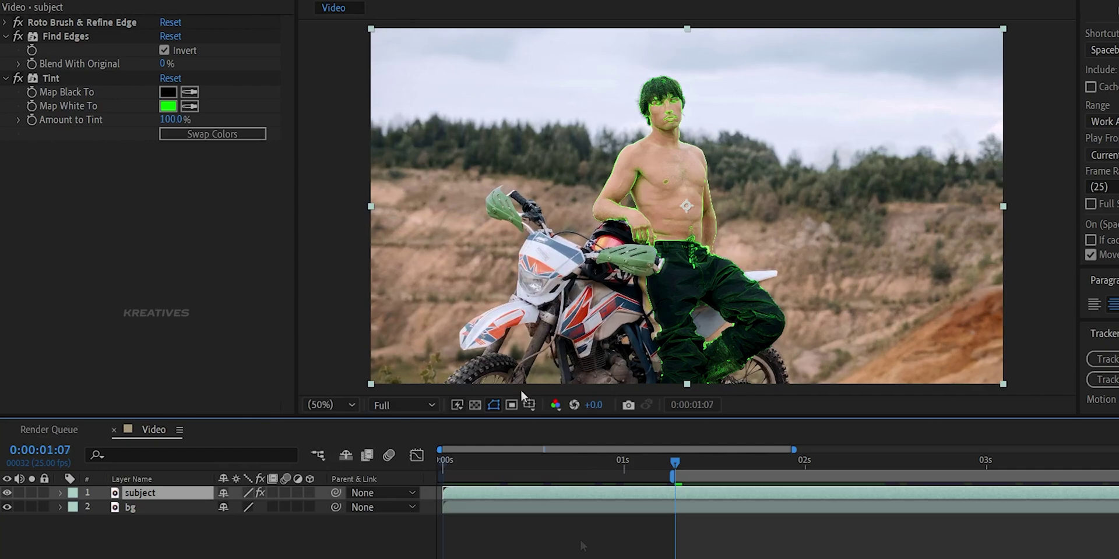
pyautogui.press('space')
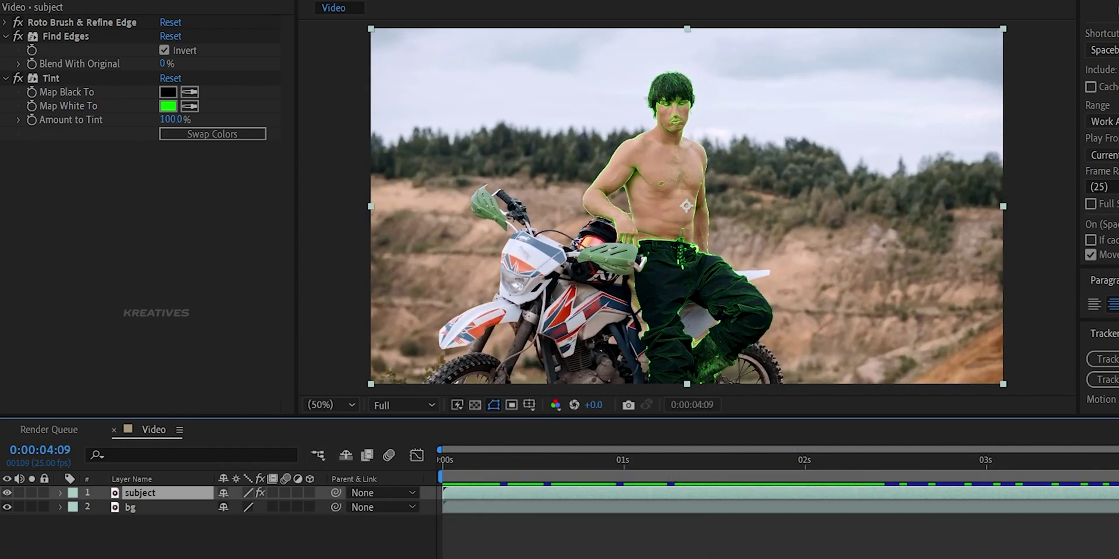
pyautogui.click(442, 461)
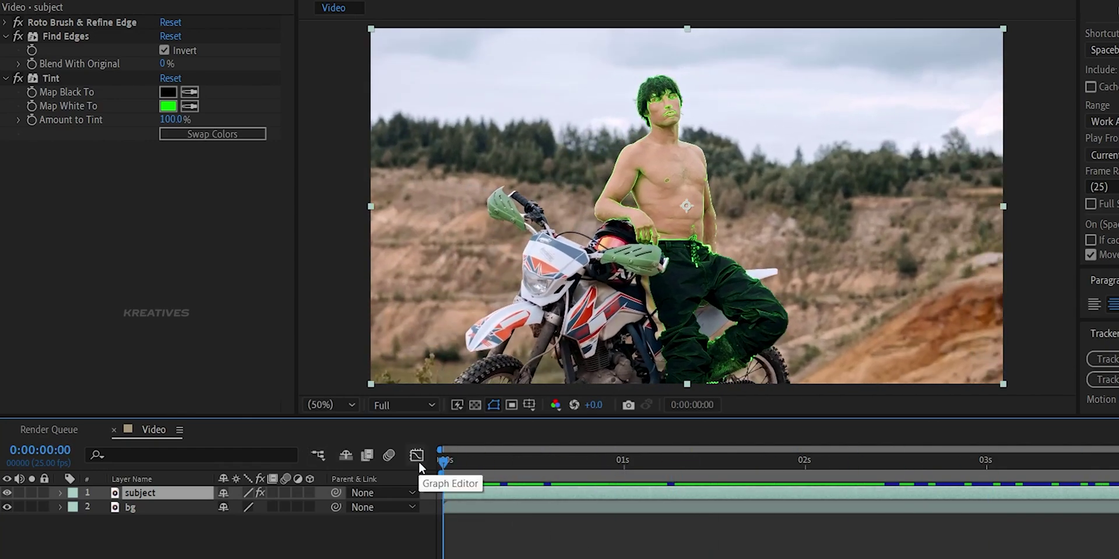
# Add Color Balance (HLS) to the subject and rotate Hue from 0° to 207°.
pyautogui.hotkey('ctrl', 'space')
pyautogui.write('color')
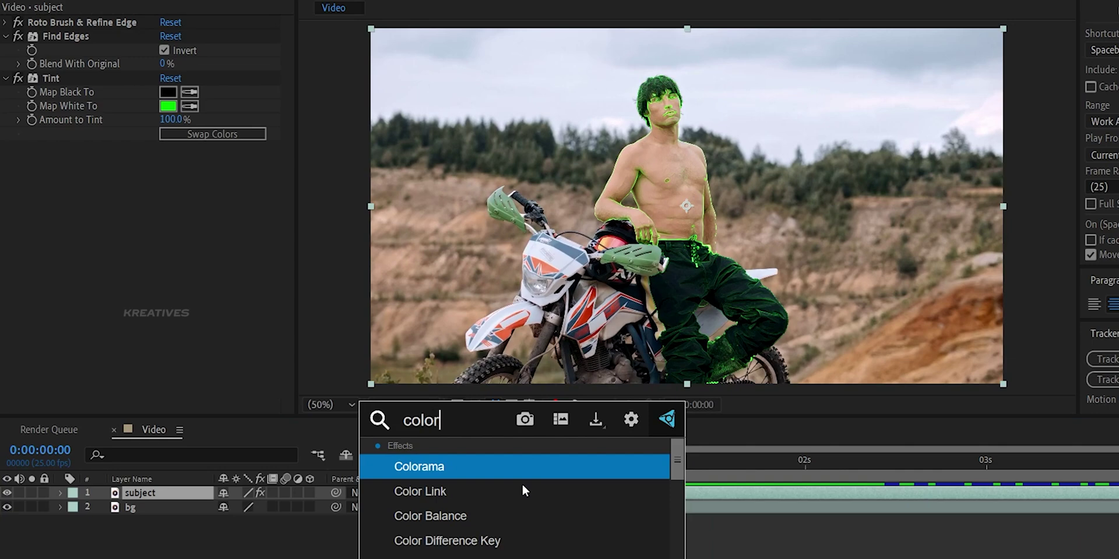
pyautogui.press('Down')
pyautogui.press('Down')
pyautogui.press('Down')
pyautogui.press('Down')
pyautogui.press('Return')
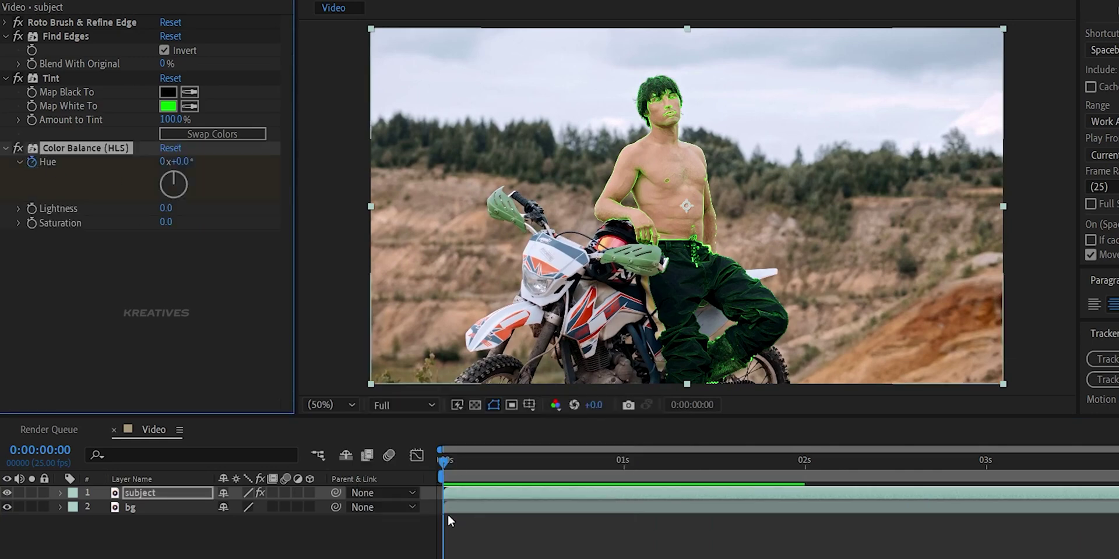
pyautogui.moveTo(448, 465); pyautogui.dragTo(1113, 469)
pyautogui.moveTo(175, 169); pyautogui.dragTo(364, 167)
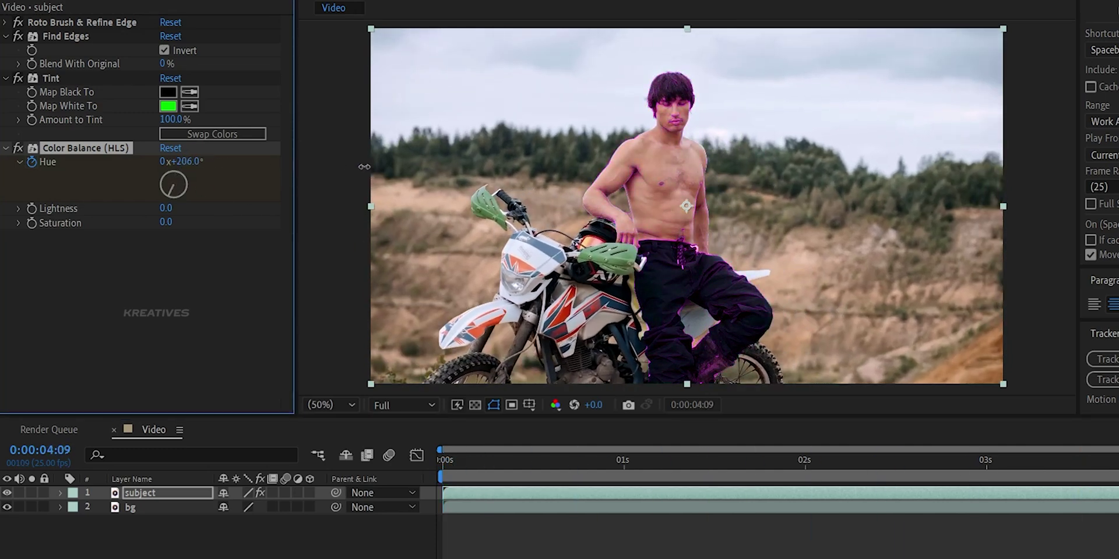
pyautogui.moveTo(1114, 459); pyautogui.dragTo(376, 421)
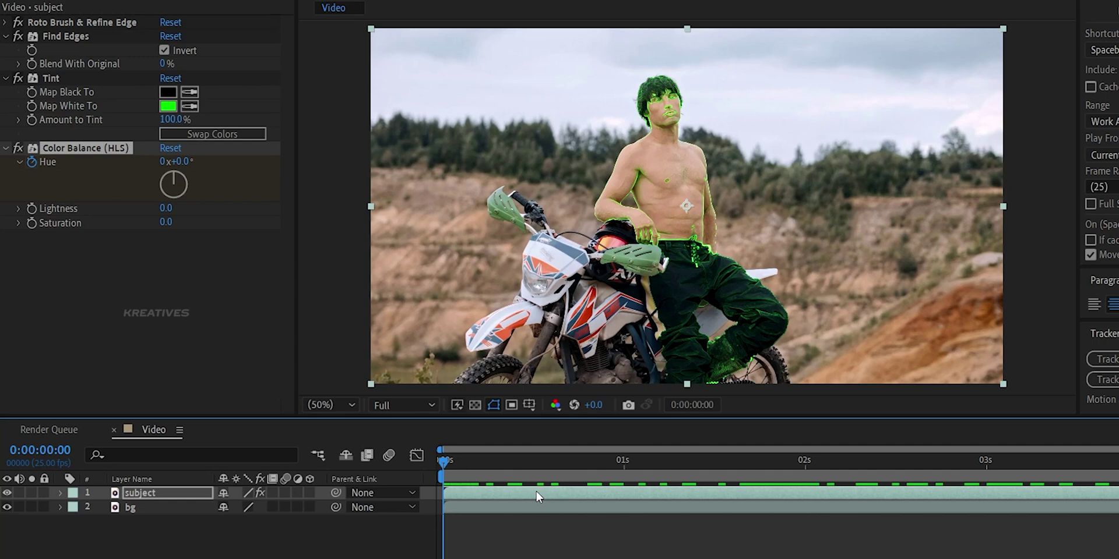
# Apply Deep Glow to the subject layer with Radius 311 and Exposure 0.84.
pyautogui.hotkey('ctrl', 'space')
pyautogui.write('dee')
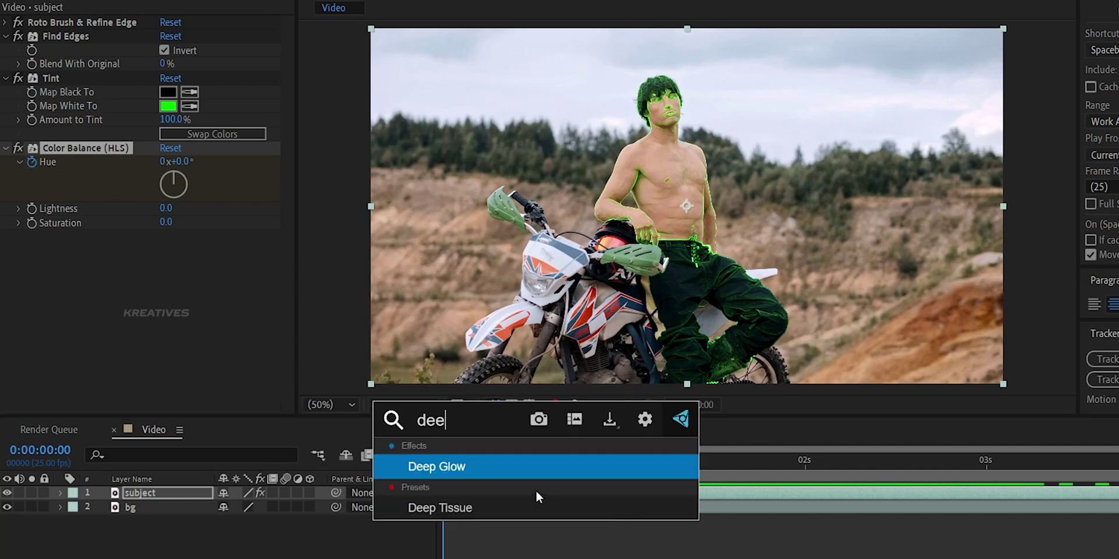
pyautogui.write('p')
pyautogui.press('Return')
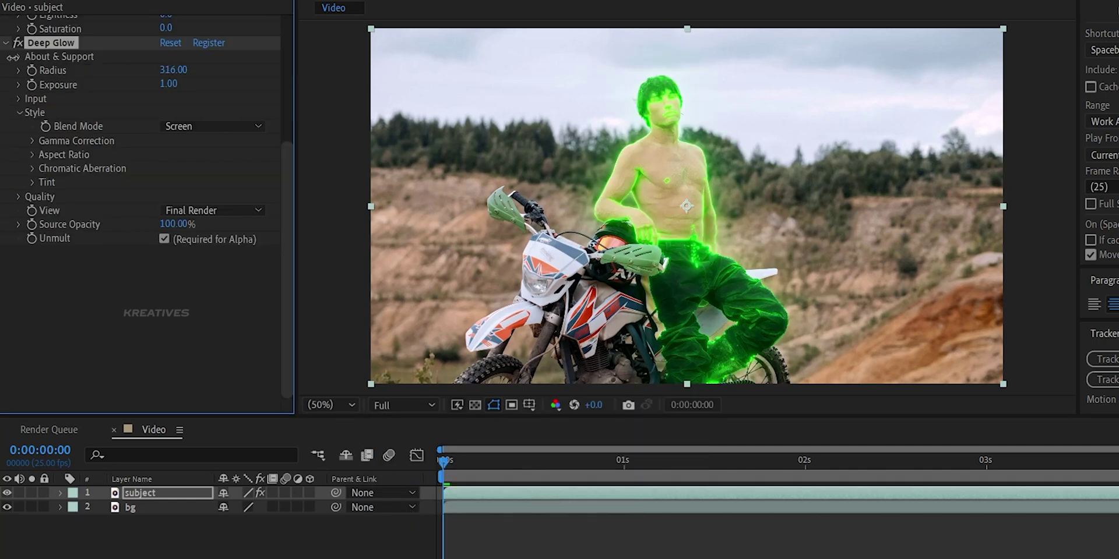
pyautogui.moveTo(173, 69); pyautogui.dragTo(158, 85)
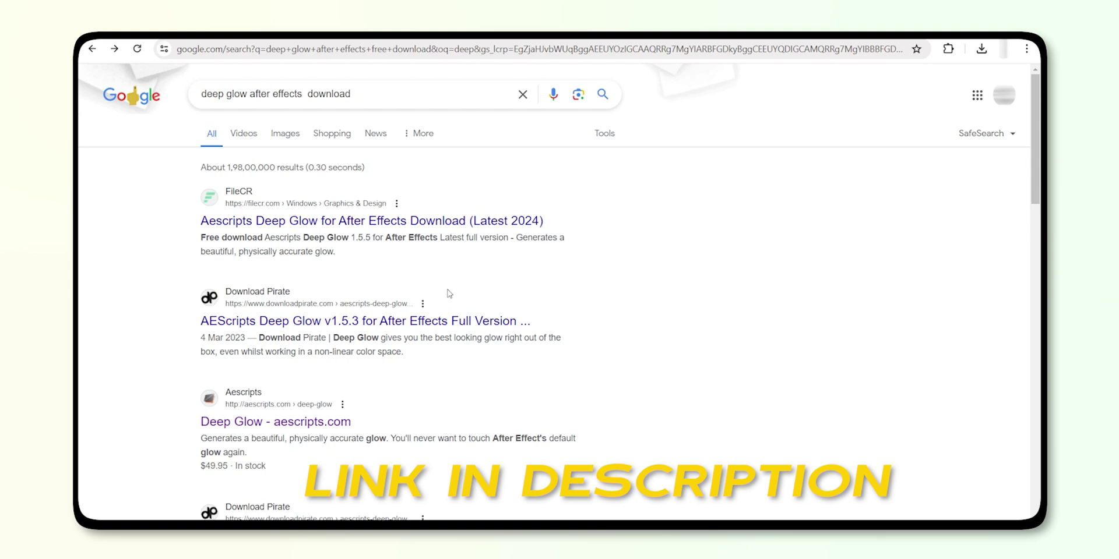
# Download the Deep Glow free trial from its aescripts.com product page.
pyautogui.click(259, 422)
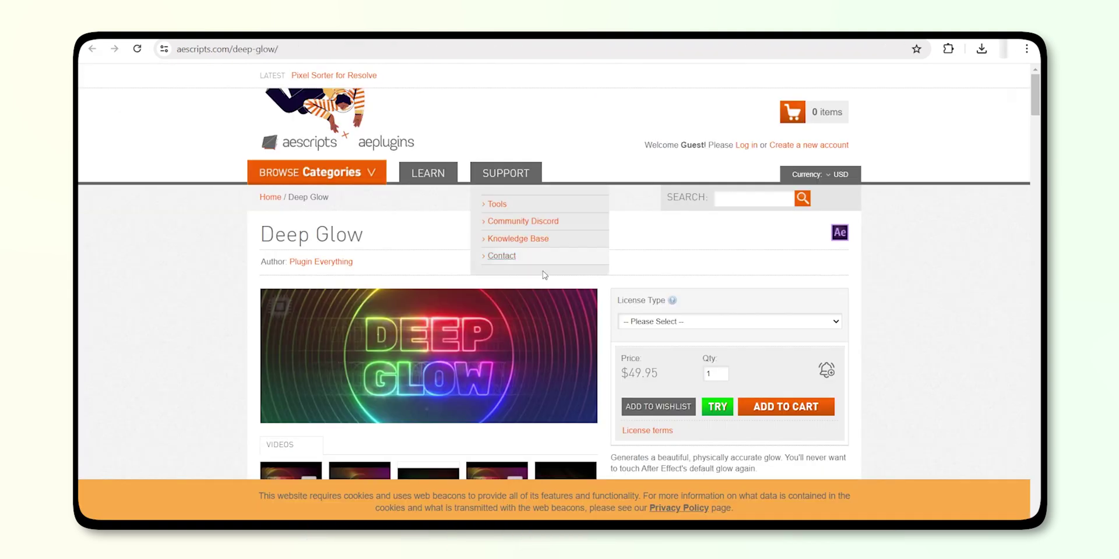
pyautogui.click(722, 407)
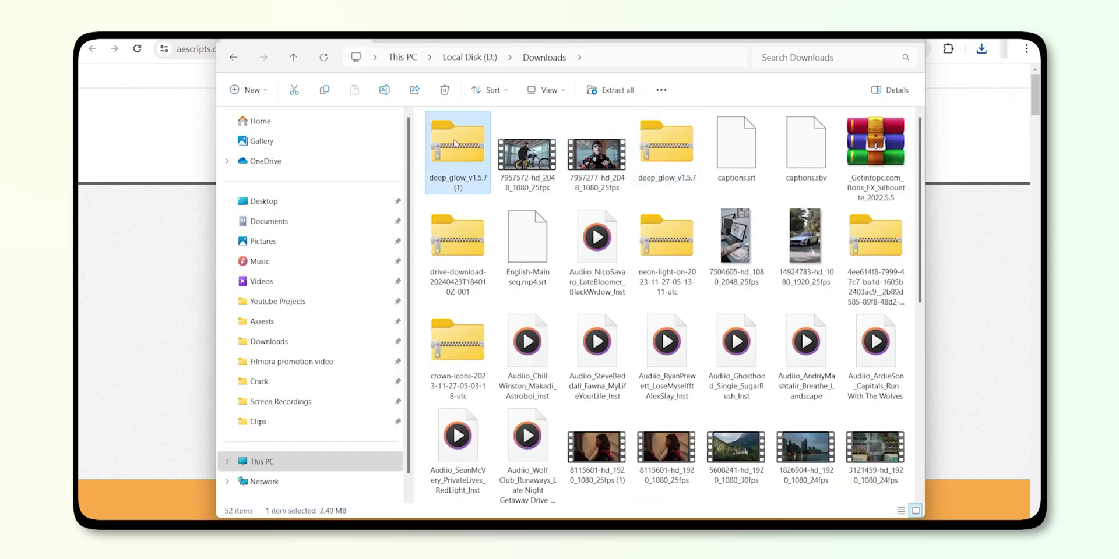
pyautogui.rightClick(454, 142)
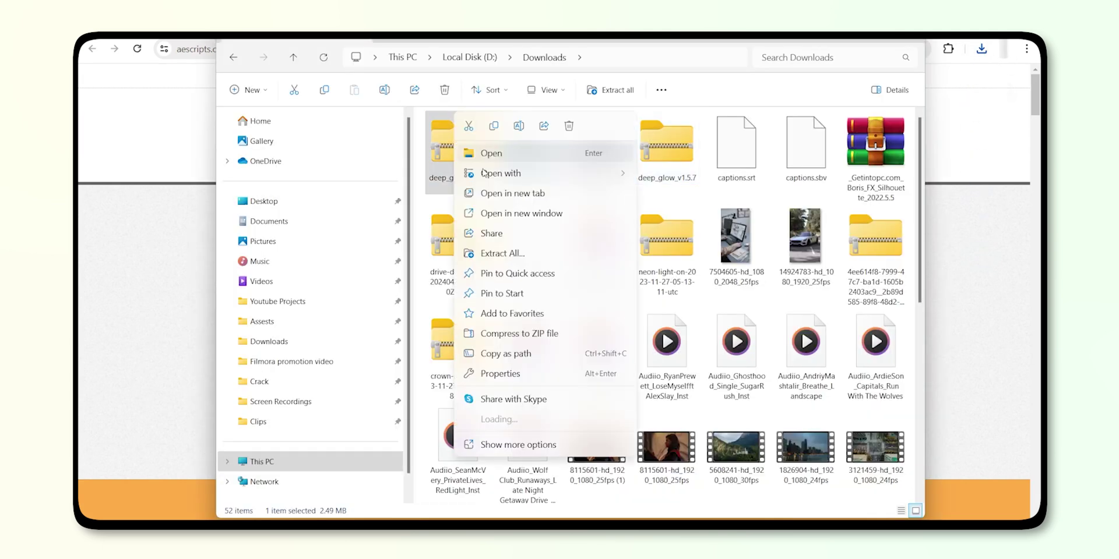
# Extract the deep_glow zip and select the Deep Glow plugin file in its win folder.
pyautogui.click(507, 251)
pyautogui.click(658, 413)
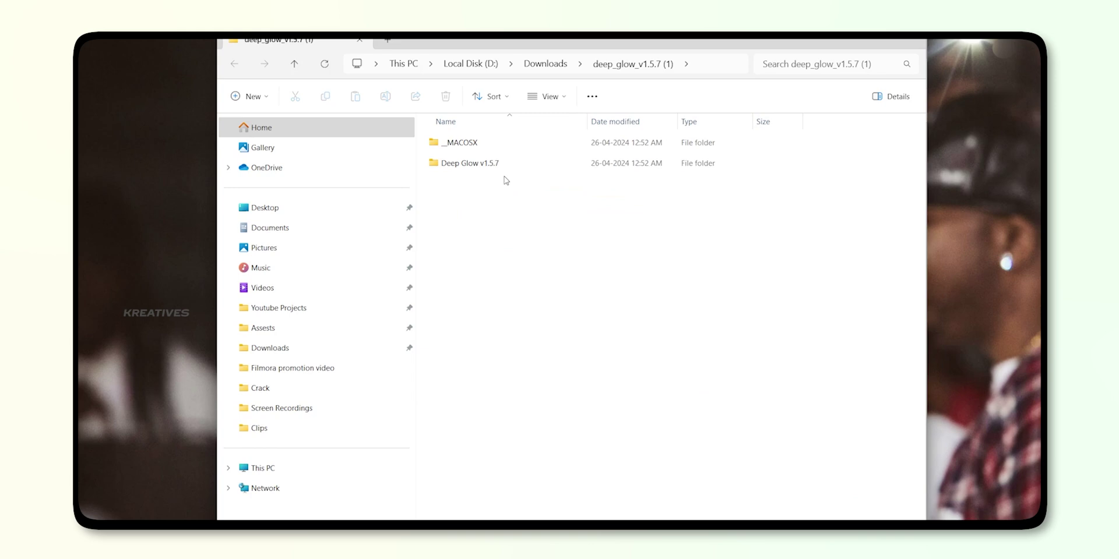
pyautogui.click(466, 170)
pyautogui.doubleClick(466, 172)
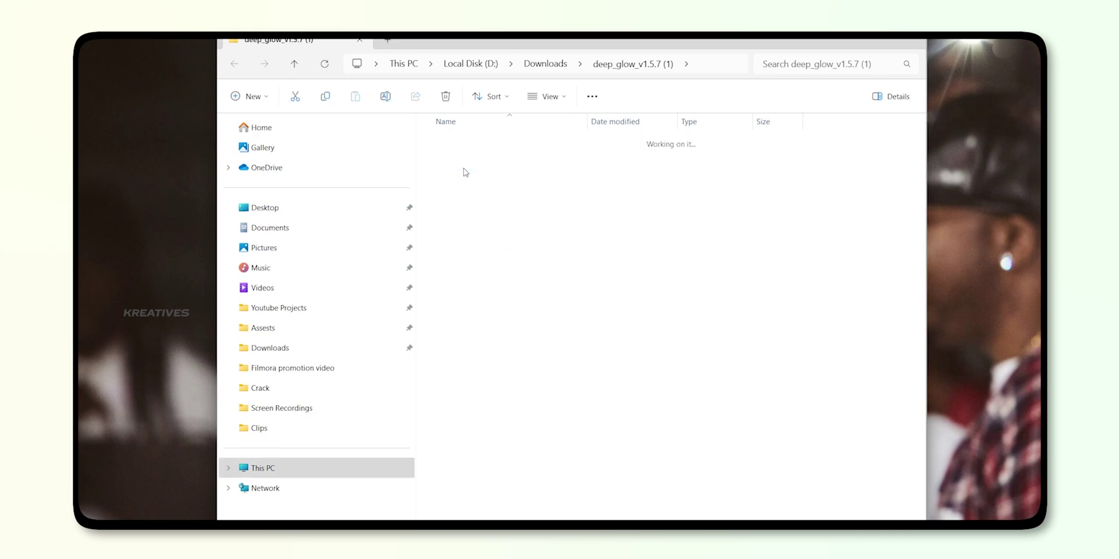
pyautogui.doubleClick(466, 164)
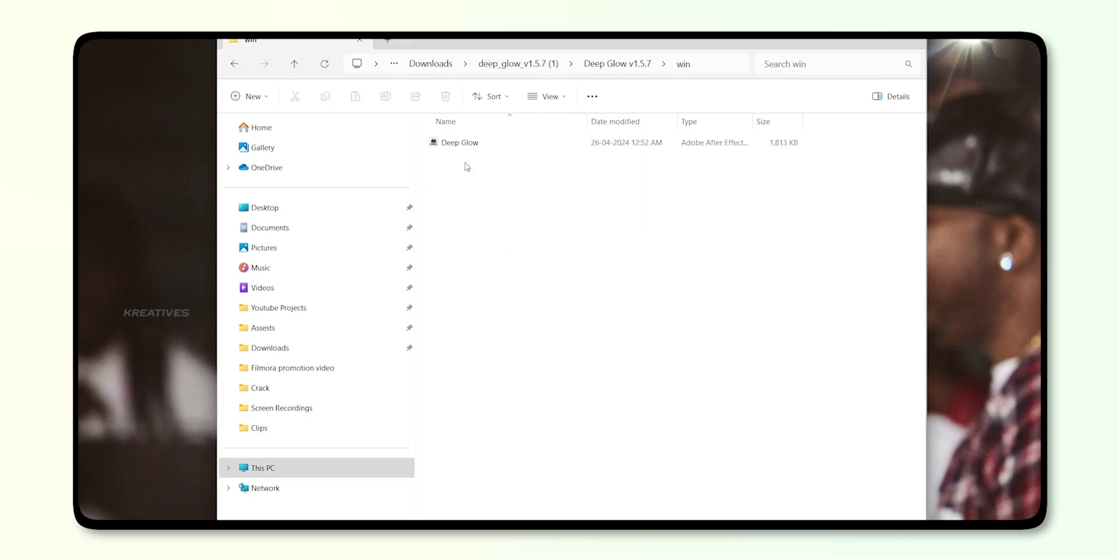
pyautogui.click(474, 146)
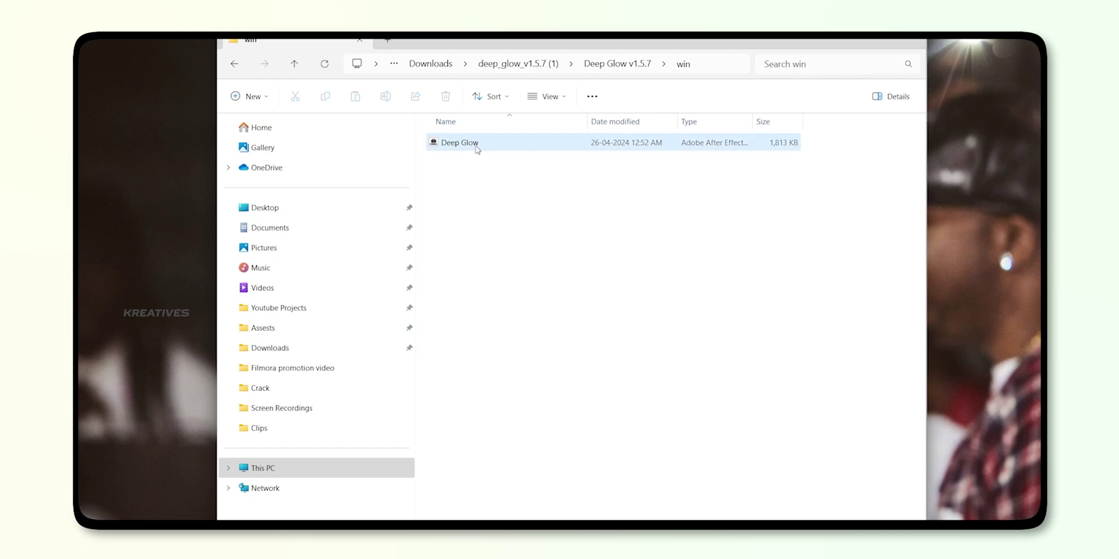
# Place the plugin in C:\Program Files\Adobe\Adobe After Effects 2023\Support Files\Plug-ins and search 'deep glow'.
pyautogui.click(262, 468)
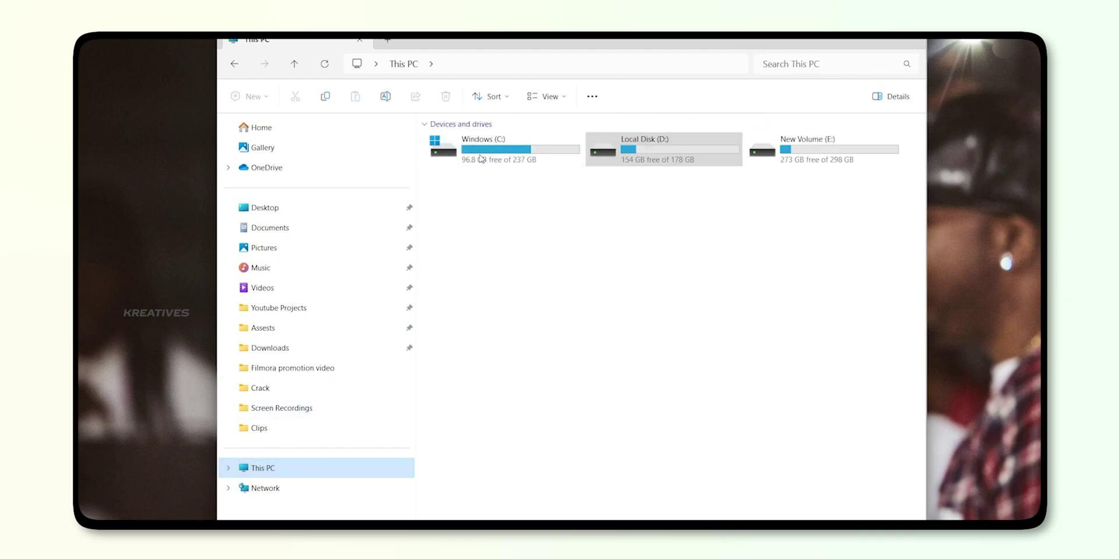
pyautogui.doubleClick(509, 158)
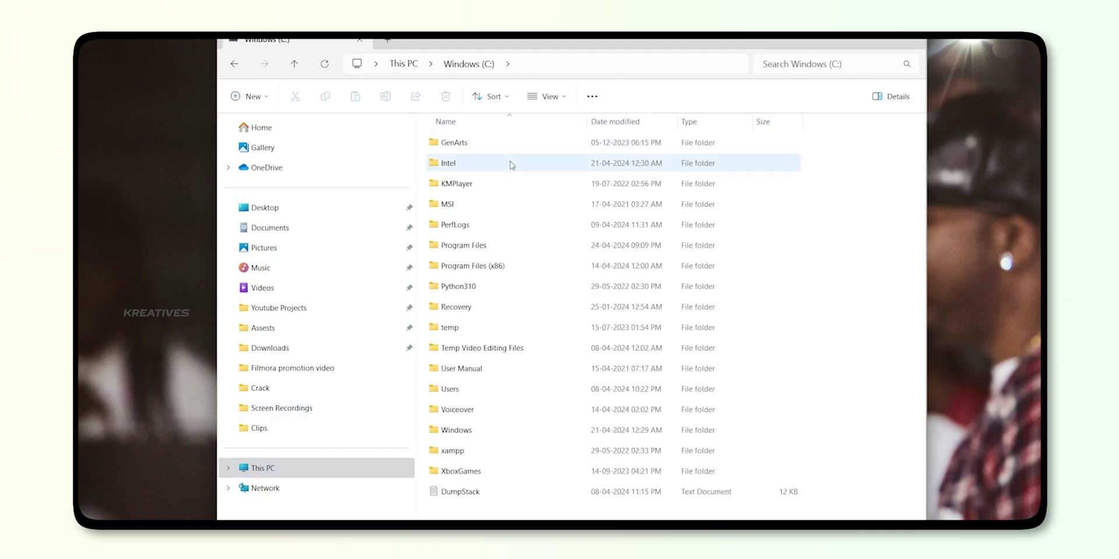
pyautogui.doubleClick(470, 247)
pyautogui.doubleClick(464, 143)
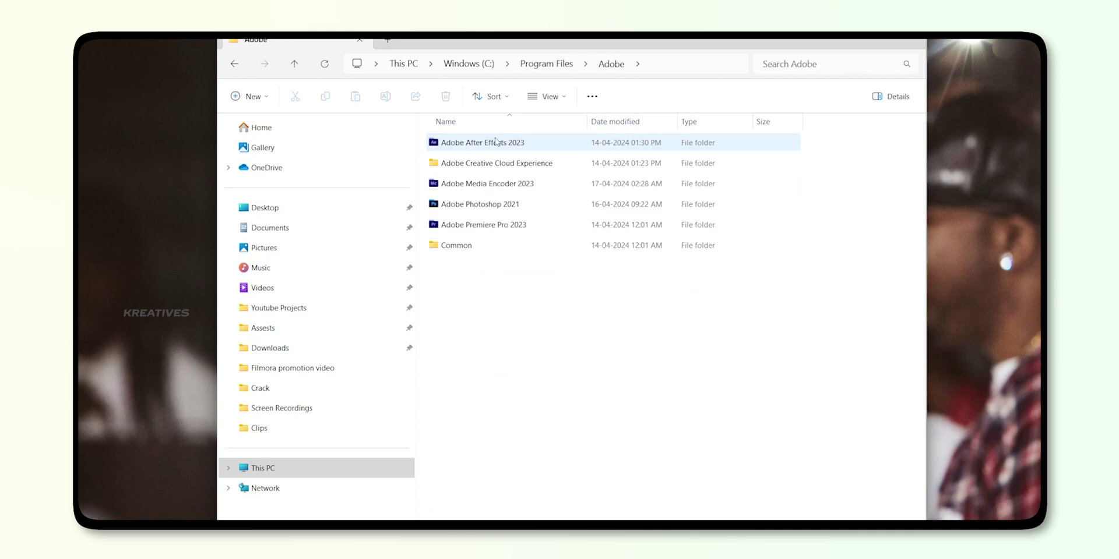
pyautogui.doubleClick(492, 145)
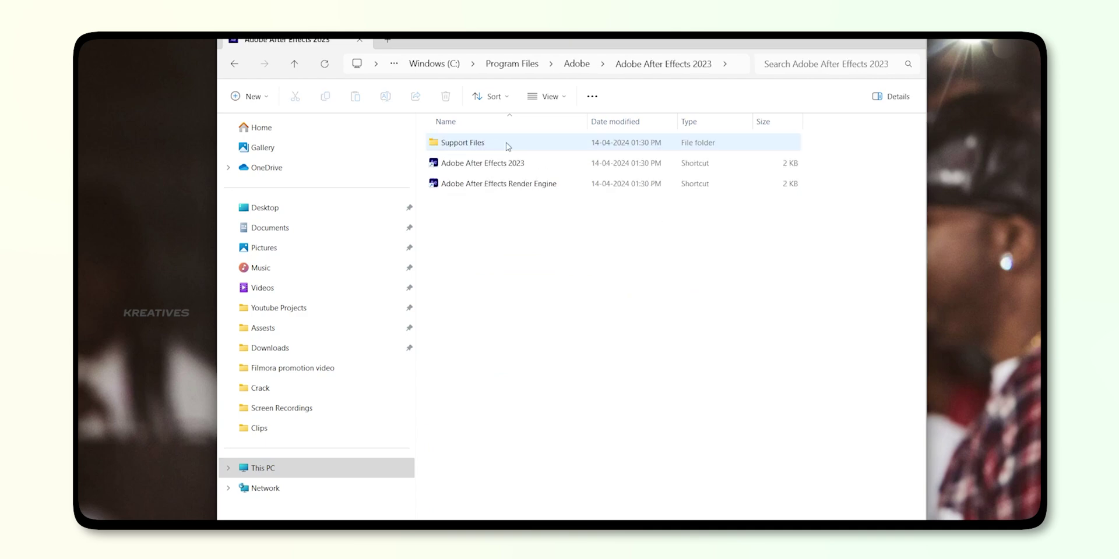
pyautogui.doubleClick(474, 147)
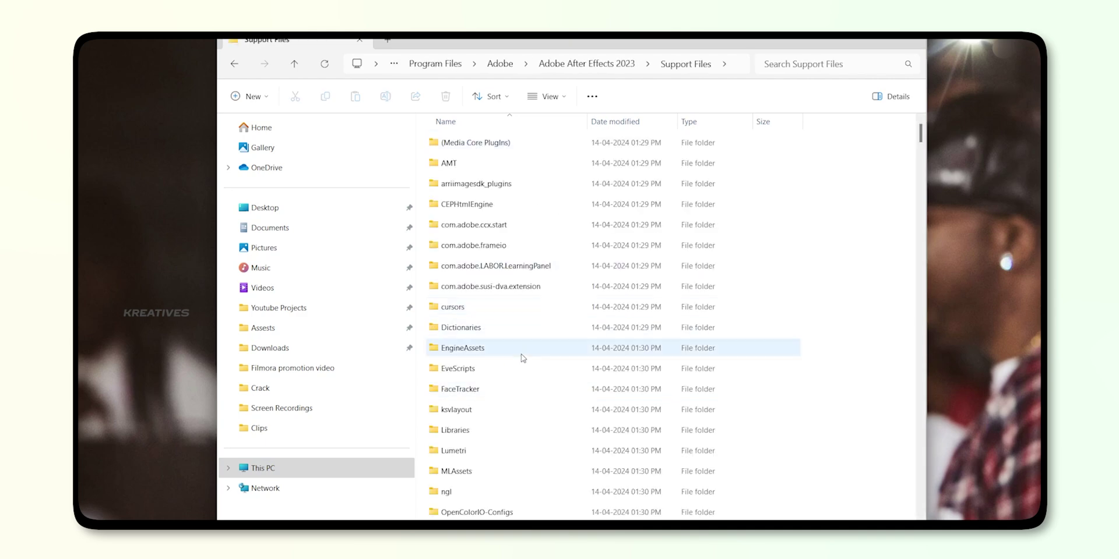
pyautogui.scroll(-3, 523, 358)
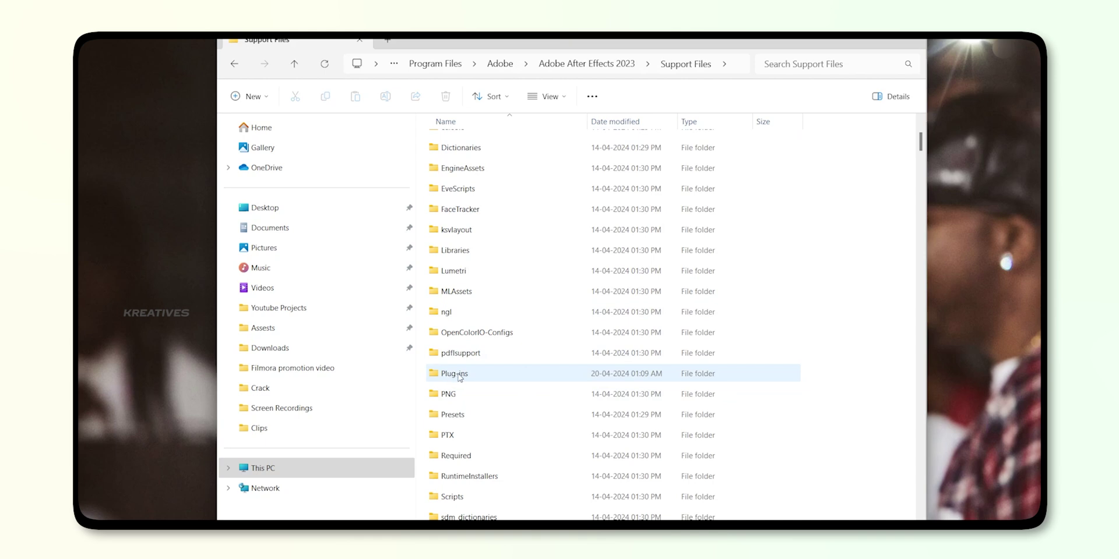
pyautogui.doubleClick(459, 375)
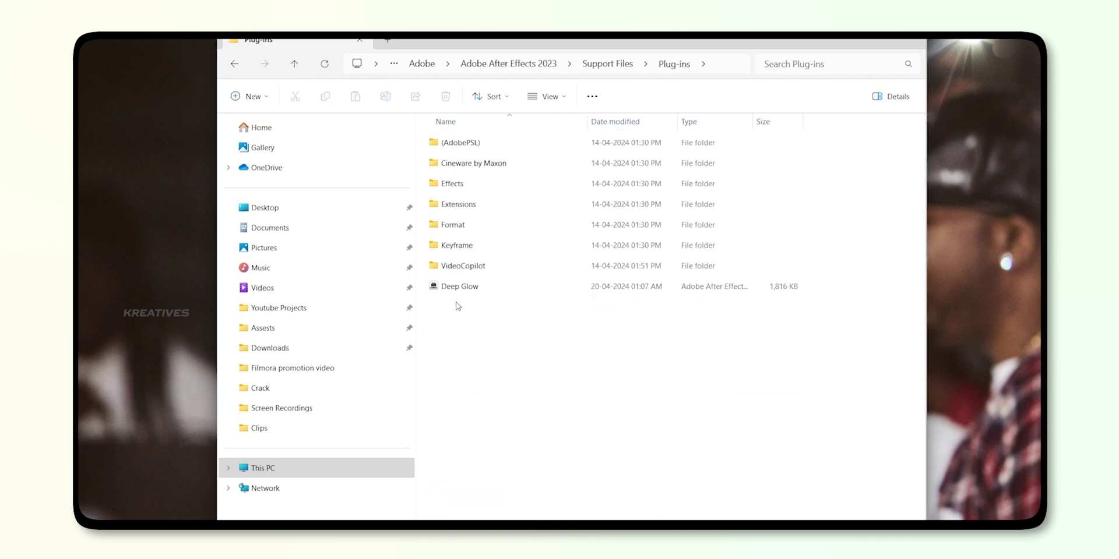
pyautogui.click(464, 287)
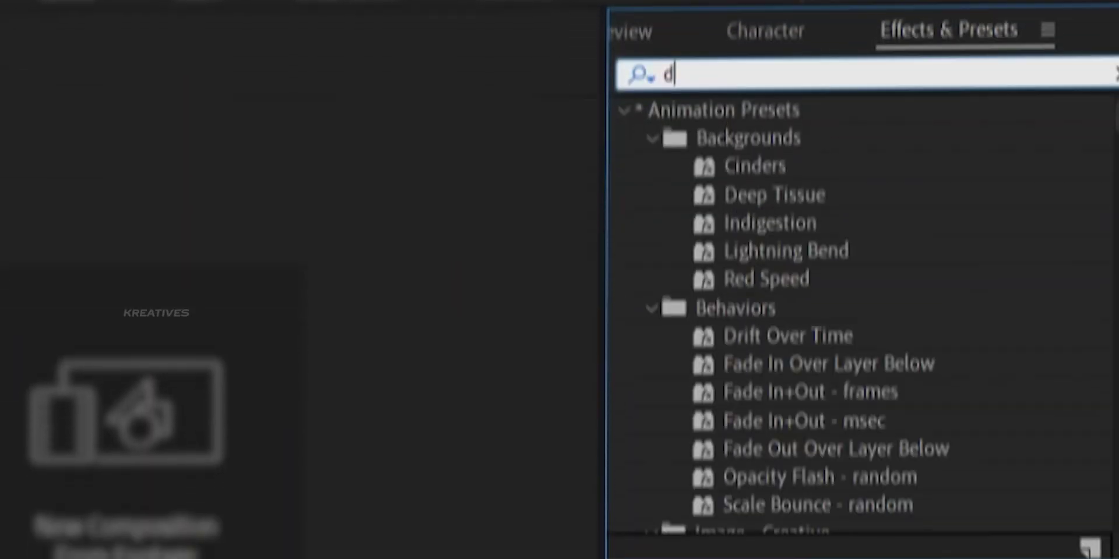
pyautogui.write('eep')
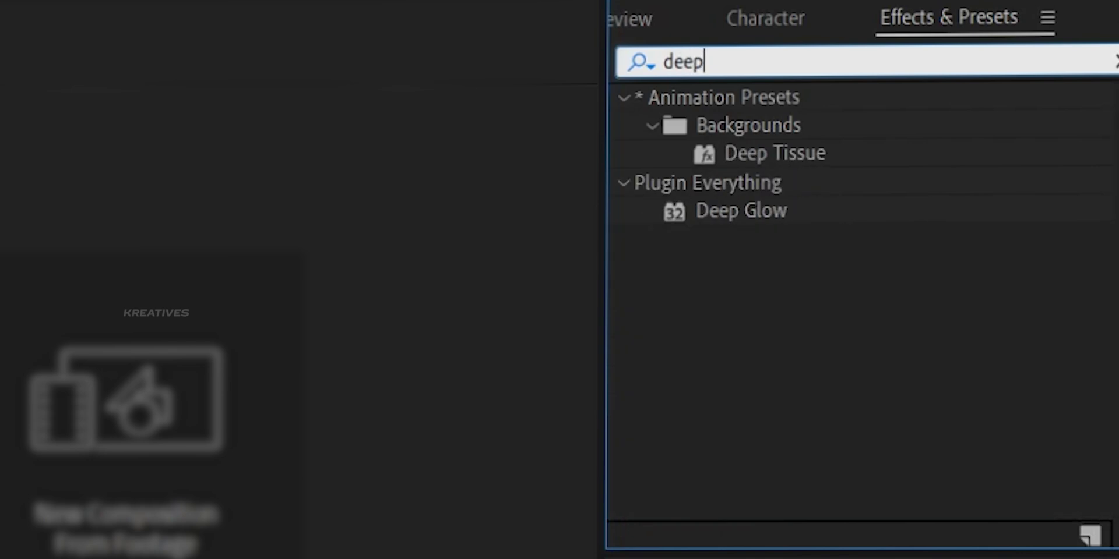
pyautogui.write(' glow')
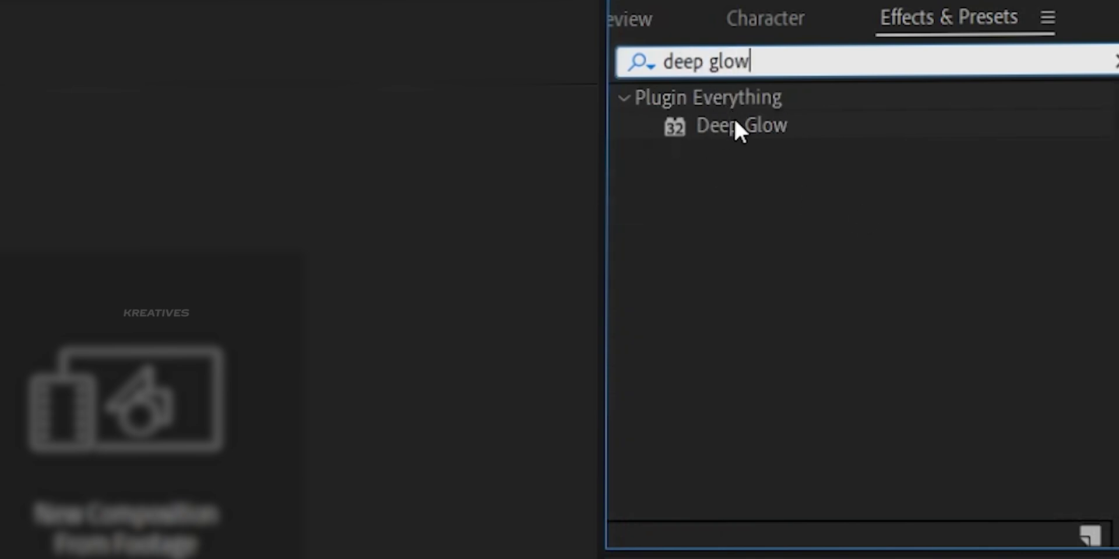
# Apply Deep Glow to the subject, switch it off, and add the Glow effect instead.
pyautogui.click(758, 125)
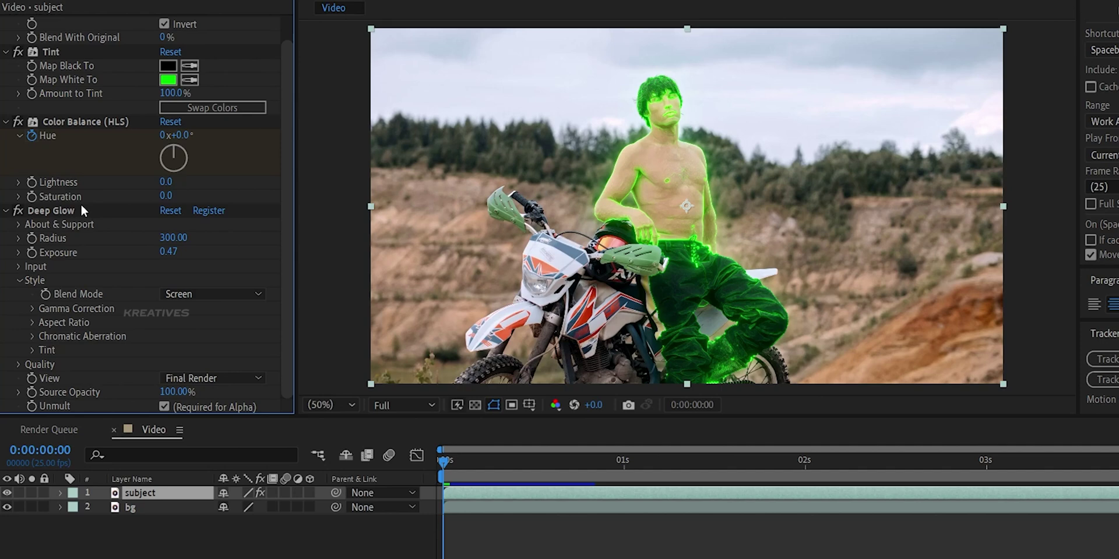
pyautogui.click(18, 210)
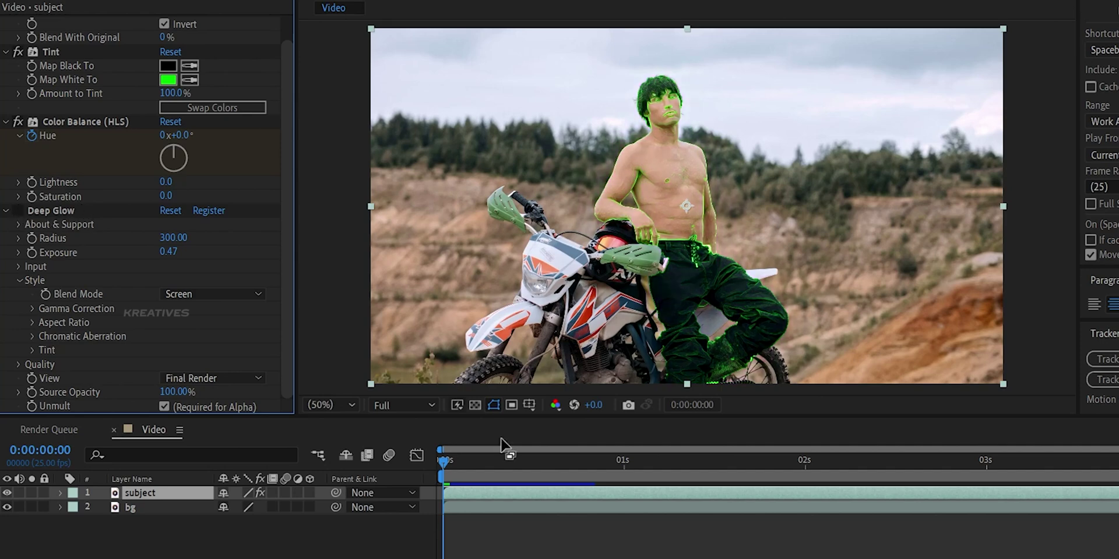
pyautogui.hotkey('ctrl', 'space')
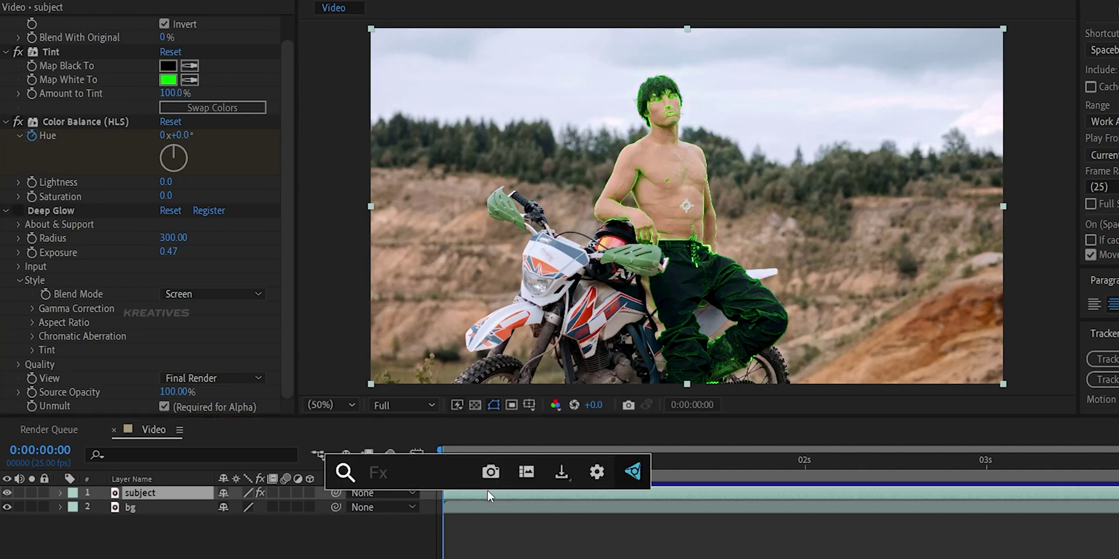
pyautogui.write('glow')
pyautogui.press('Return')
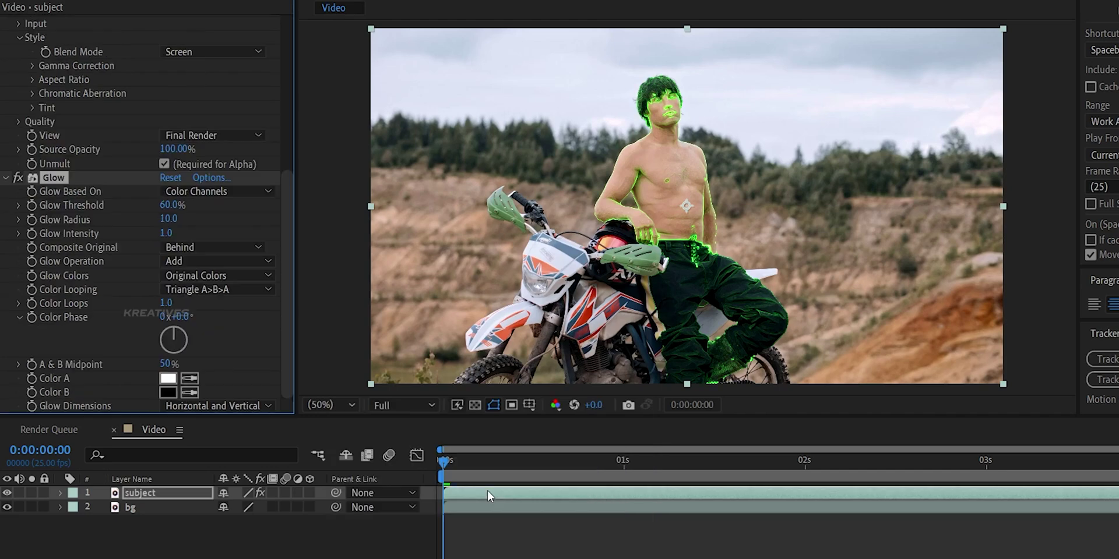
# Set Glow to threshold 73.7%, radius 59, intensity 1.7, duplicate it, and delete the original.
pyautogui.moveTo(175, 205); pyautogui.dragTo(228, 231)
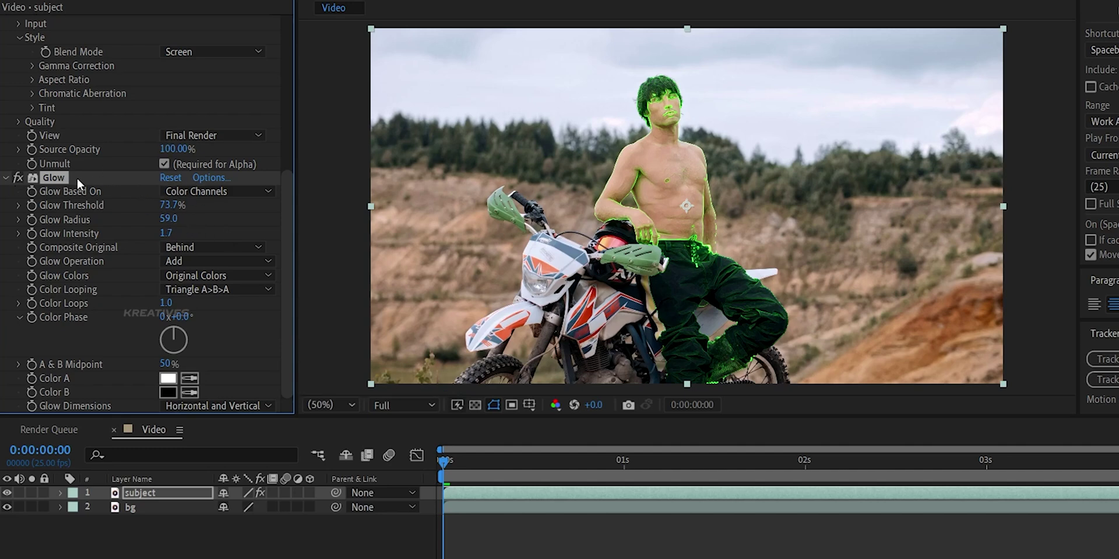
pyautogui.hotkey('ctrl', 'd')
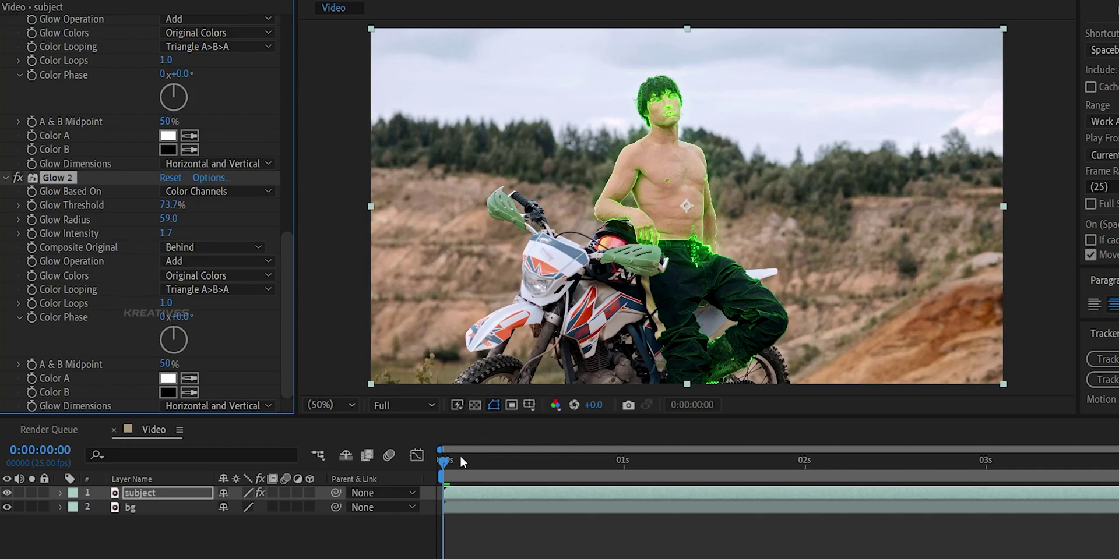
pyautogui.moveTo(459, 459)
pyautogui.mouseDown()
pyautogui.moveTo(475, 459)
pyautogui.moveTo(457, 458)
pyautogui.mouseUp()
pyautogui.scroll(10, 90, 201)
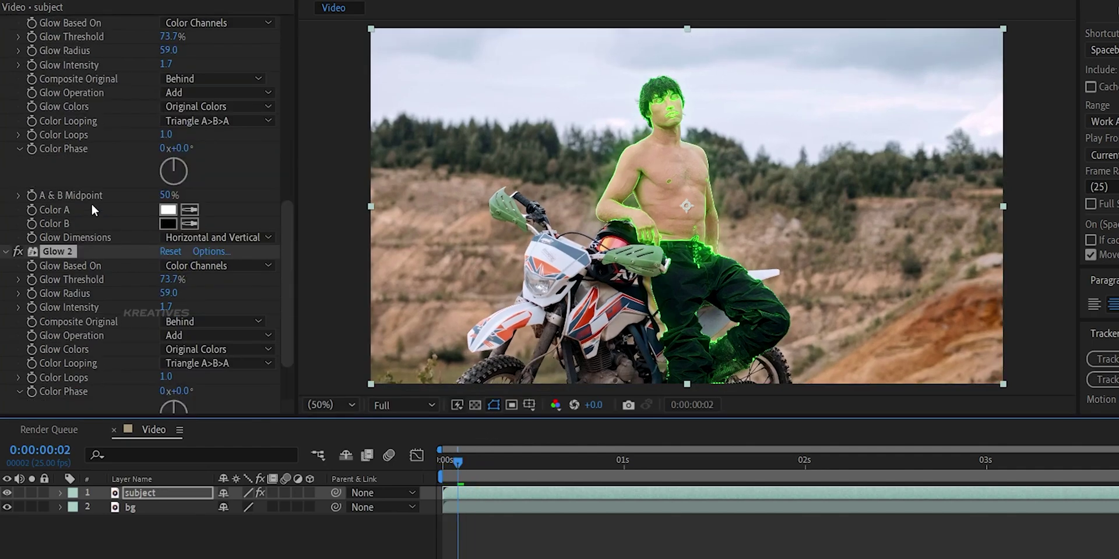
pyautogui.click(58, 268)
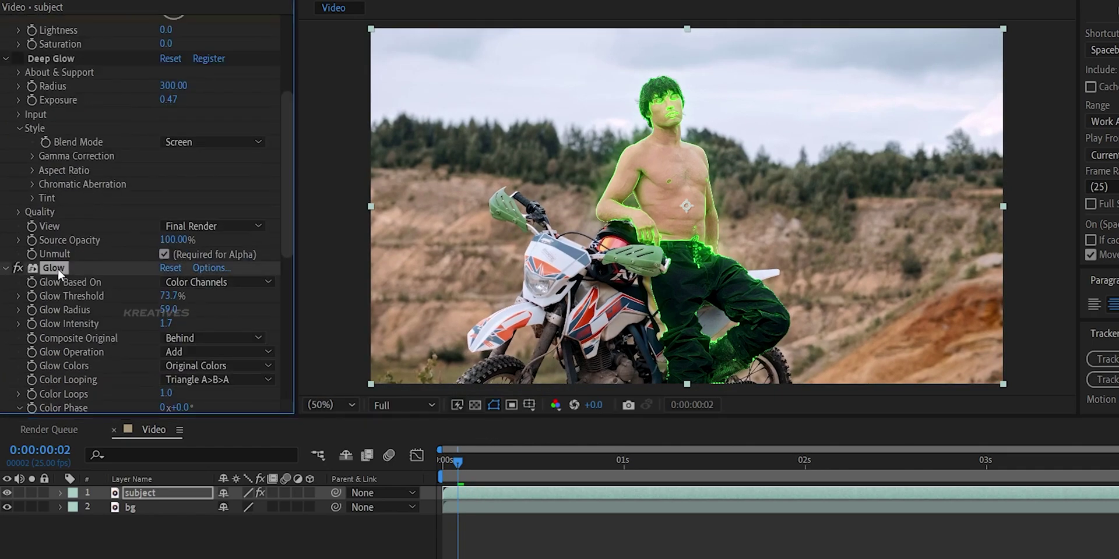
pyautogui.press('Delete')
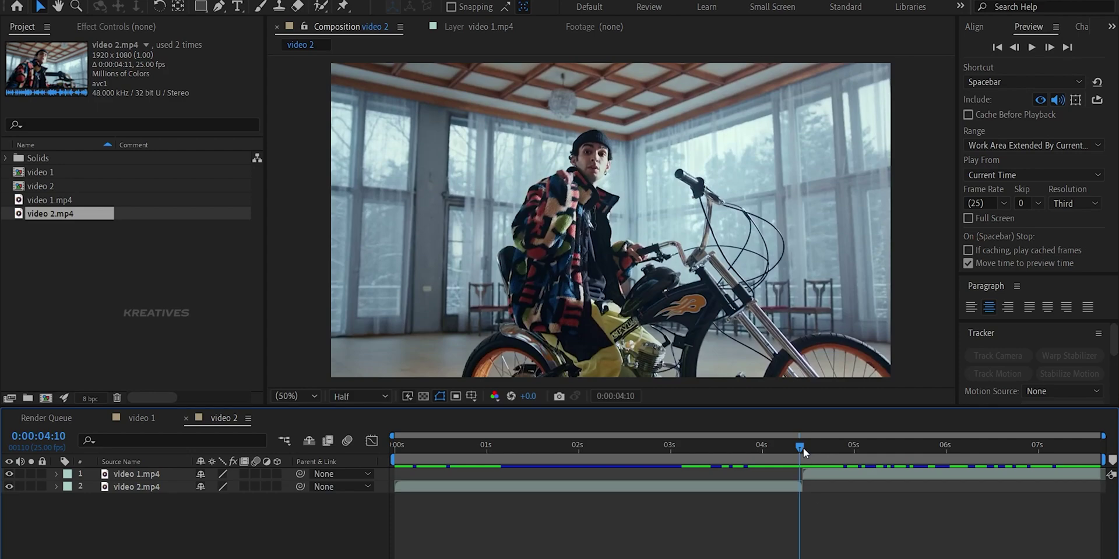
# Shift the video 1.mp4 clip slightly earlier and preview the cut.
pyautogui.moveTo(803, 449); pyautogui.dragTo(761, 454)
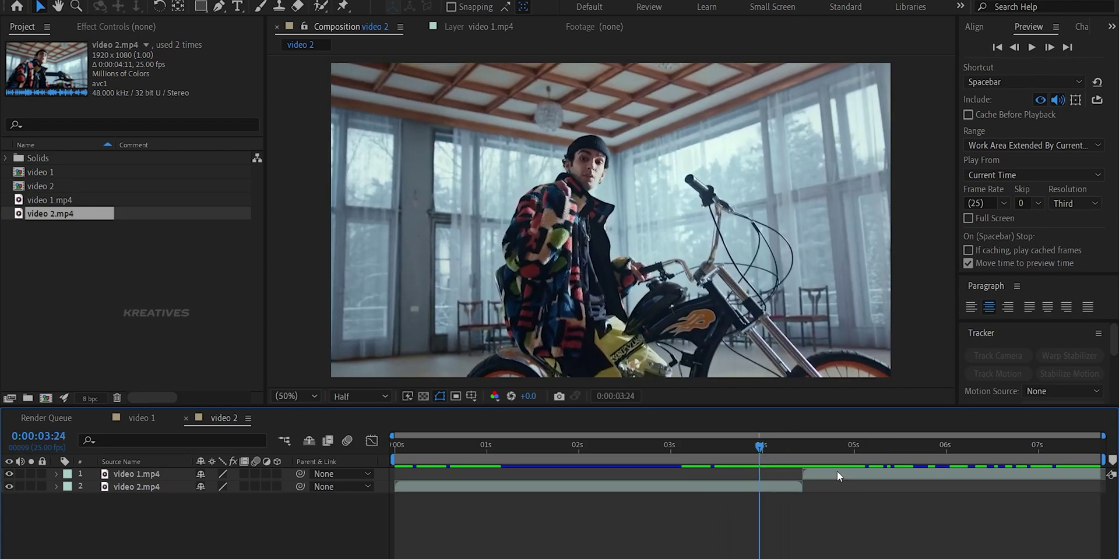
pyautogui.moveTo(837, 471); pyautogui.dragTo(806, 470)
pyautogui.click(785, 448)
pyautogui.press('space')
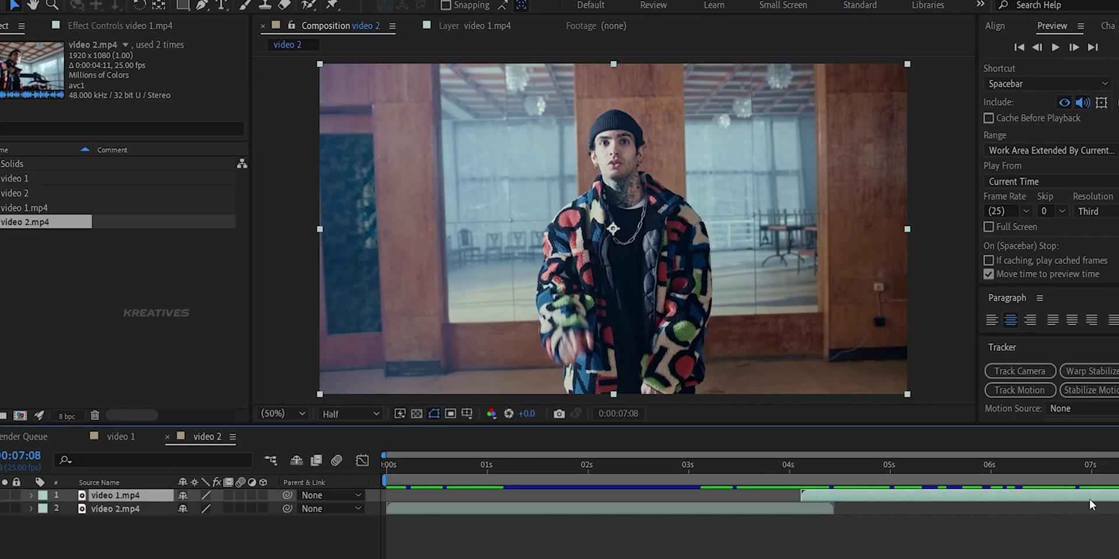
# Duplicate video 1.mp4 and cut out the man with a frozen Roto Brush matte.
pyautogui.hotkey('ctrl', 'd')
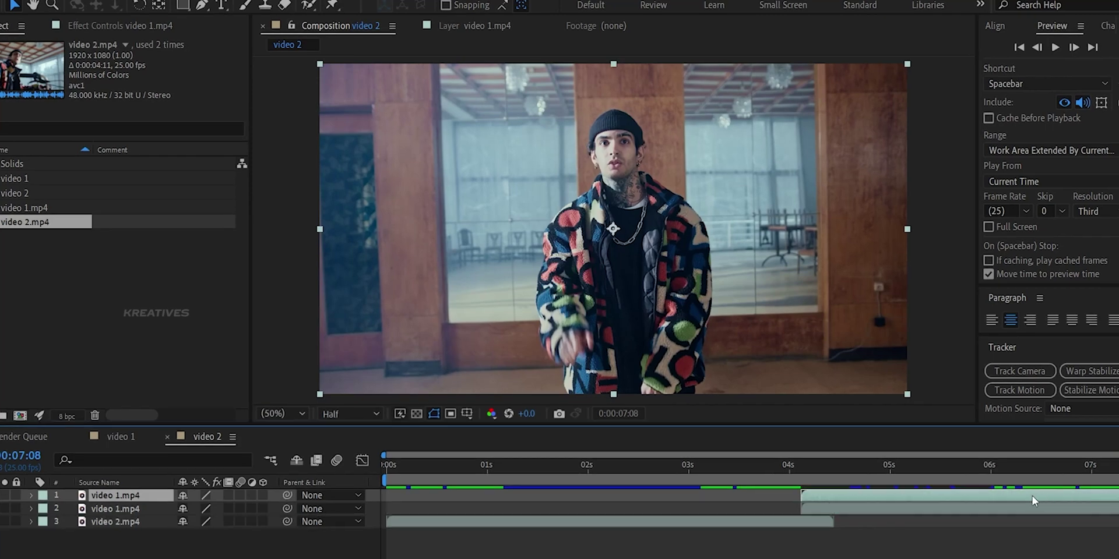
pyautogui.doubleClick(982, 492)
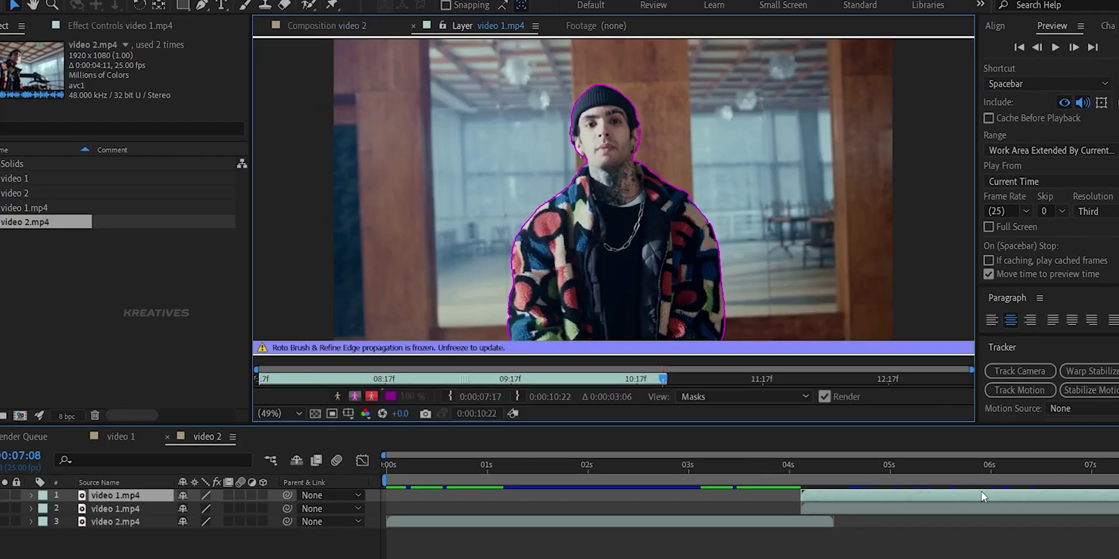
pyautogui.click(311, 4)
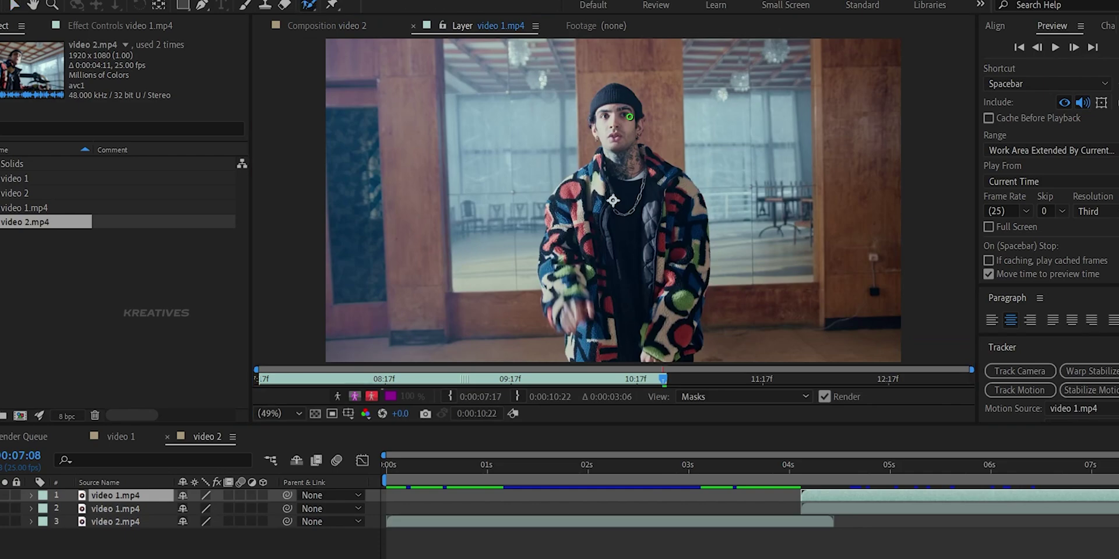
pyautogui.moveTo(613, 100); pyautogui.dragTo(611, 244)
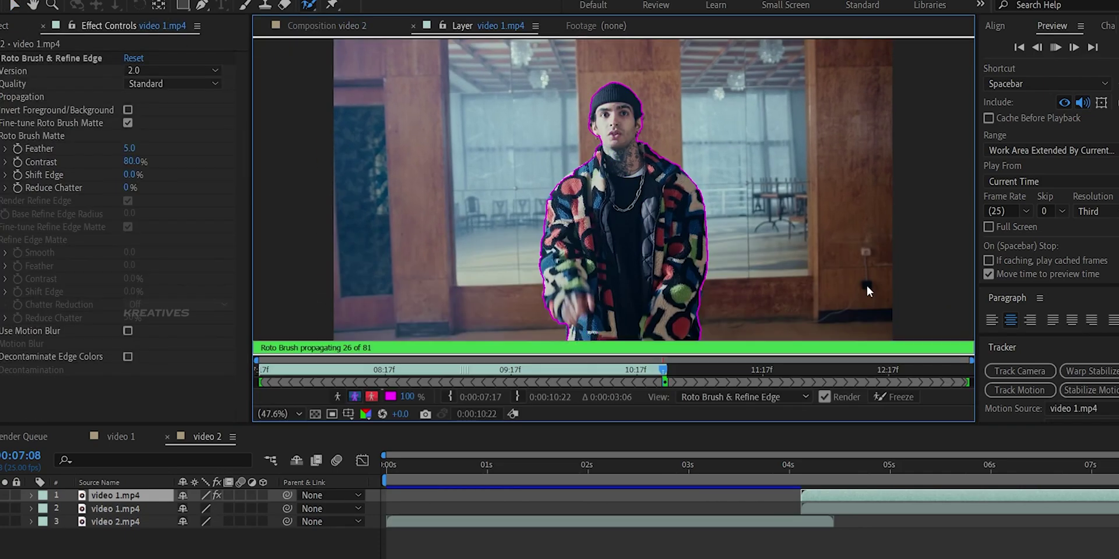
pyautogui.click(895, 396)
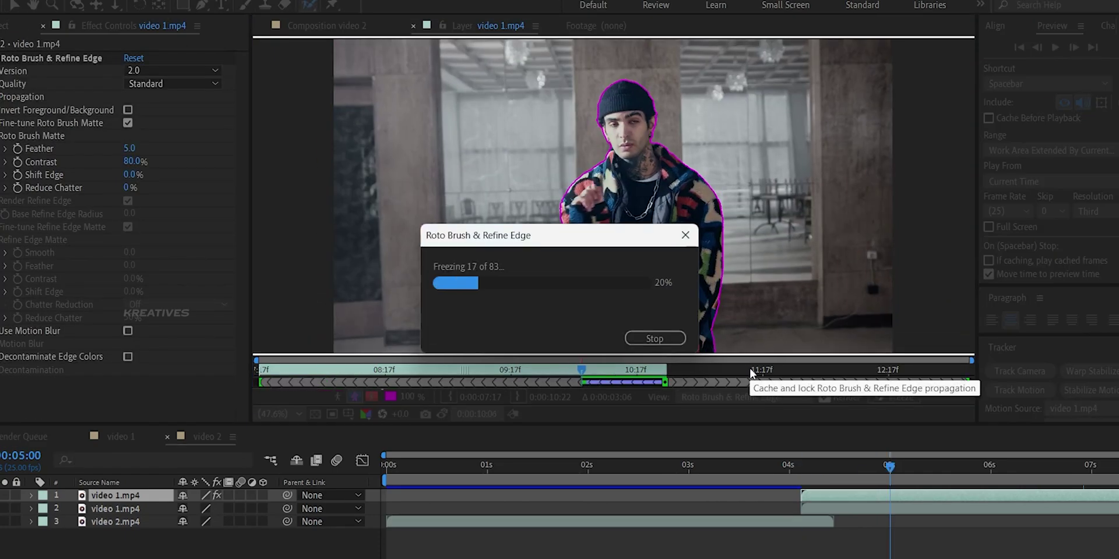
# Rename the roto layer 'subject' in video 2 and select the original video 1.mp4 layer.
pyautogui.click(121, 497)
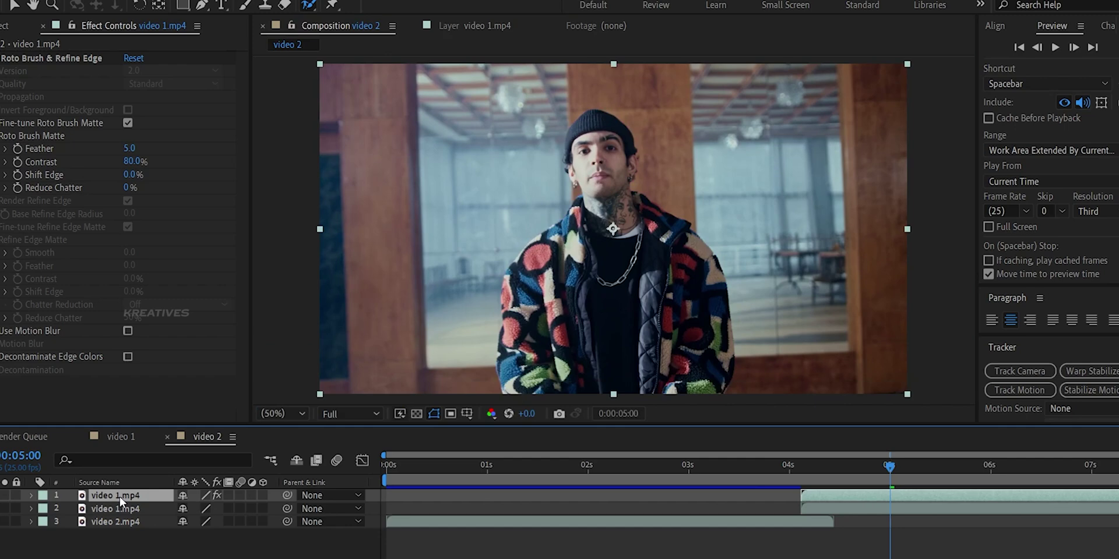
pyautogui.press('Return')
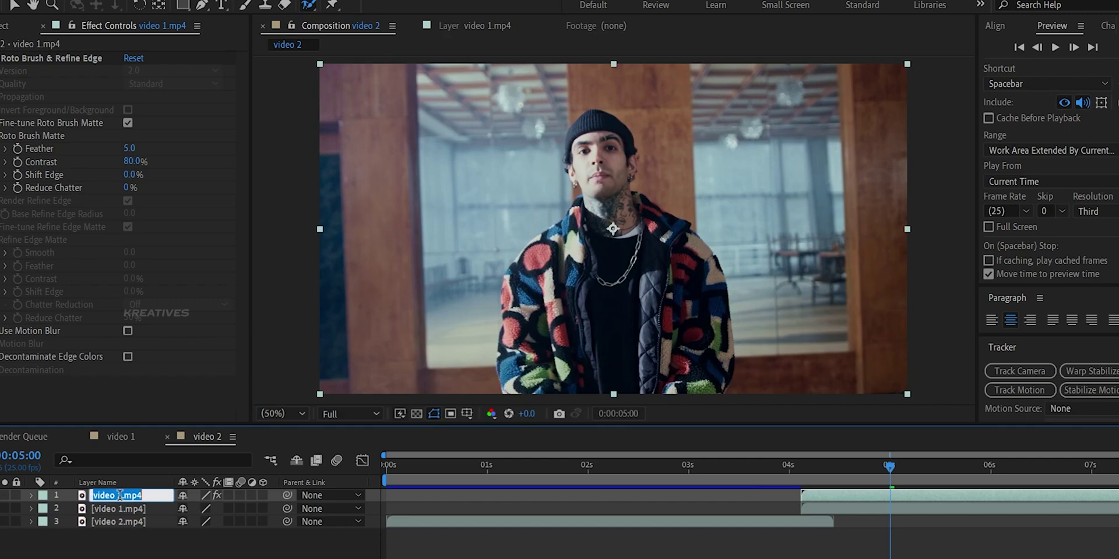
pyautogui.write('subject')
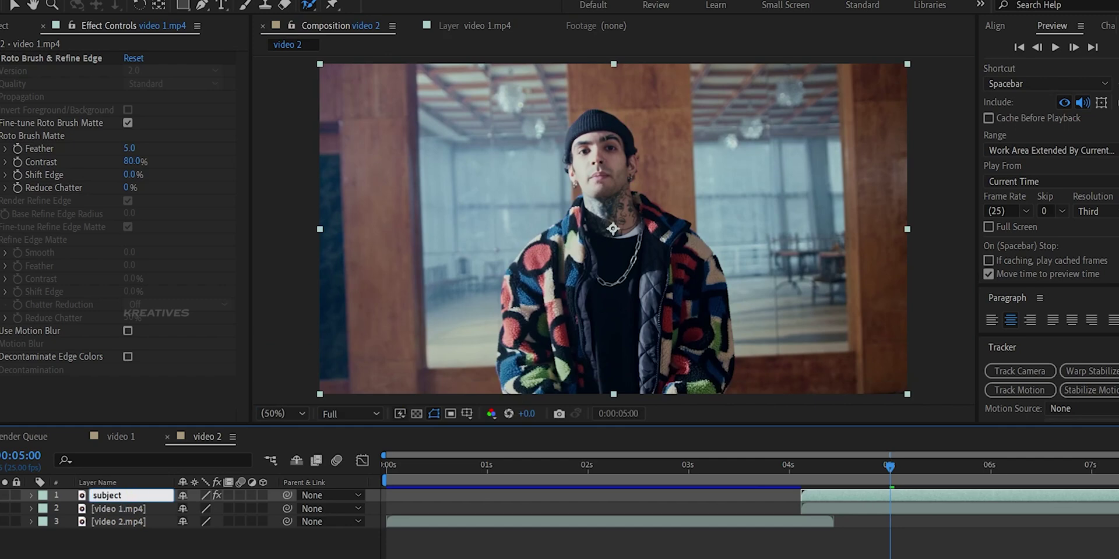
pyautogui.press('Return')
pyautogui.moveTo(890, 466); pyautogui.dragTo(834, 466)
pyautogui.click(843, 511)
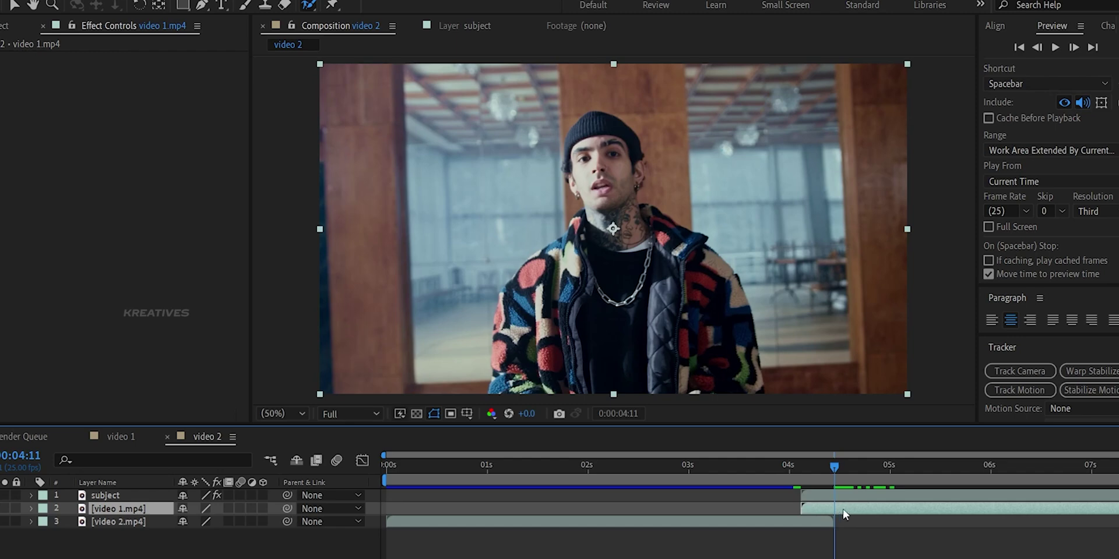
# Trim the lower video 1.mp4 to start at 0:00:04:11, make subject 3D, and enable motion blur on both.
pyautogui.moveTo(800, 509); pyautogui.dragTo(835, 509)
pyautogui.moveTo(836, 467)
pyautogui.mouseDown()
pyautogui.moveTo(724, 465)
pyautogui.moveTo(806, 477)
pyautogui.moveTo(818, 490)
pyautogui.moveTo(822, 472)
pyautogui.mouseUp()
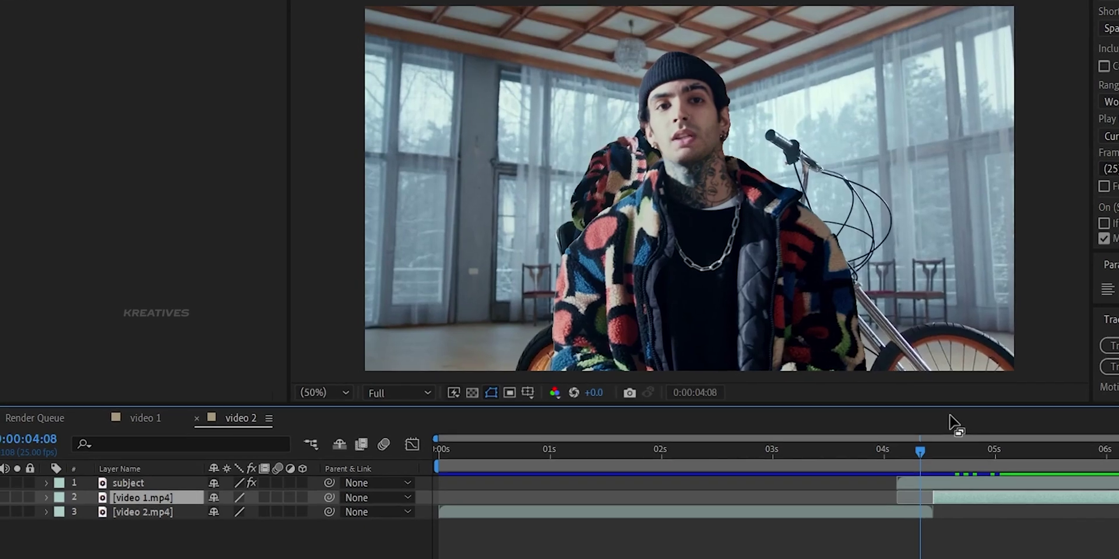
pyautogui.click(946, 483)
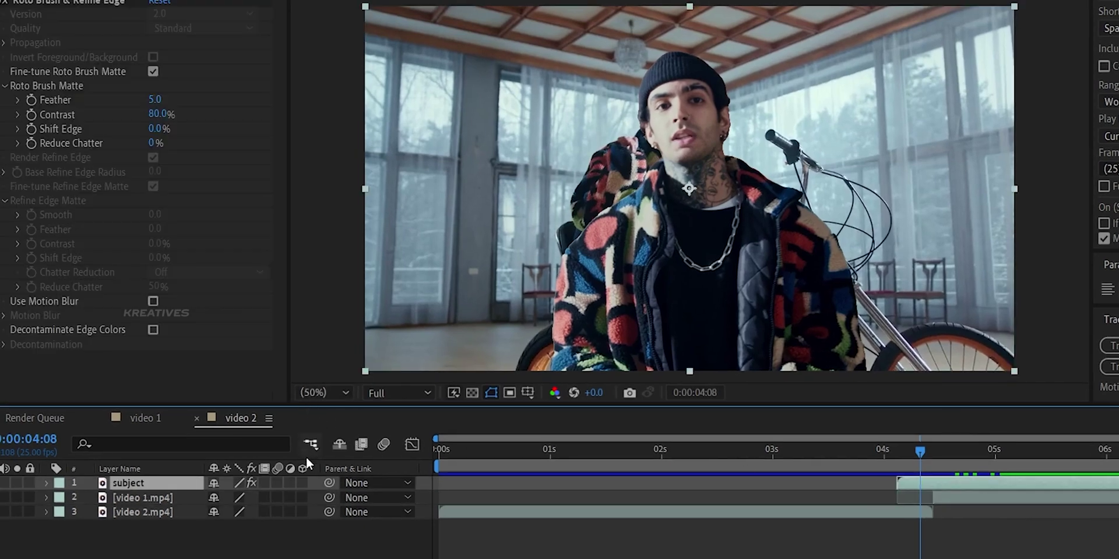
pyautogui.click(303, 483)
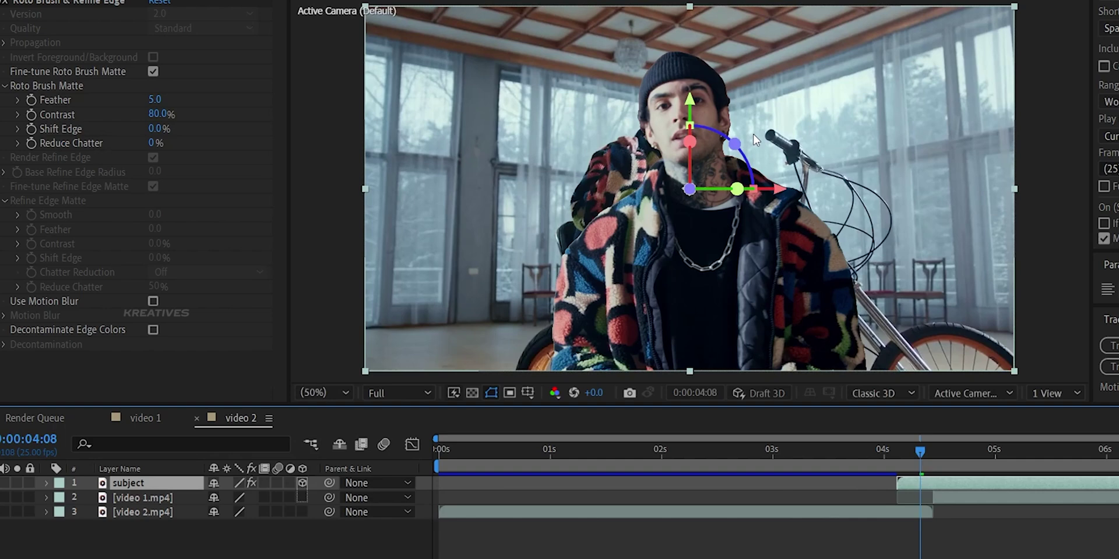
pyautogui.click(274, 483)
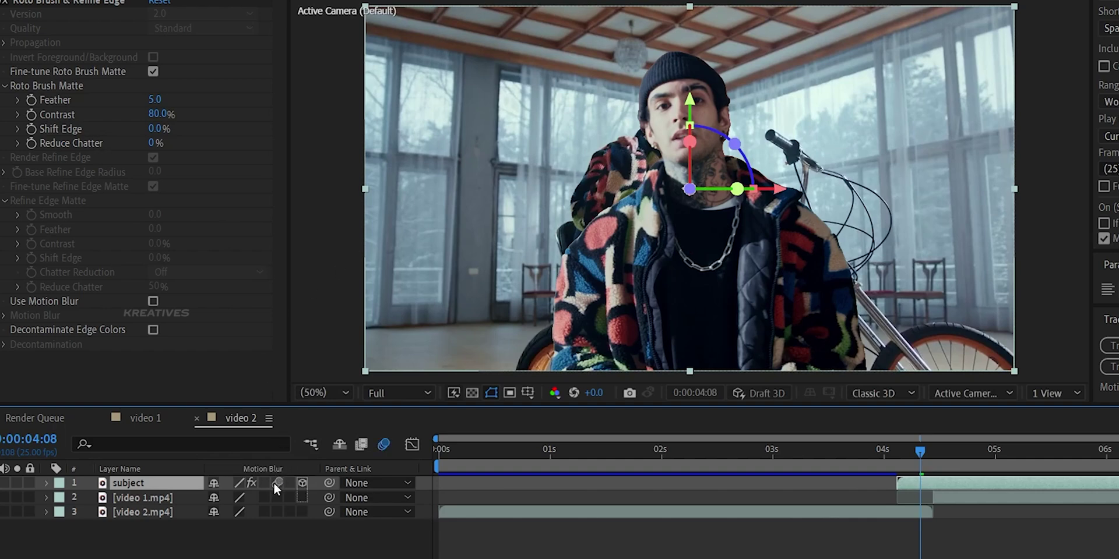
pyautogui.click(276, 498)
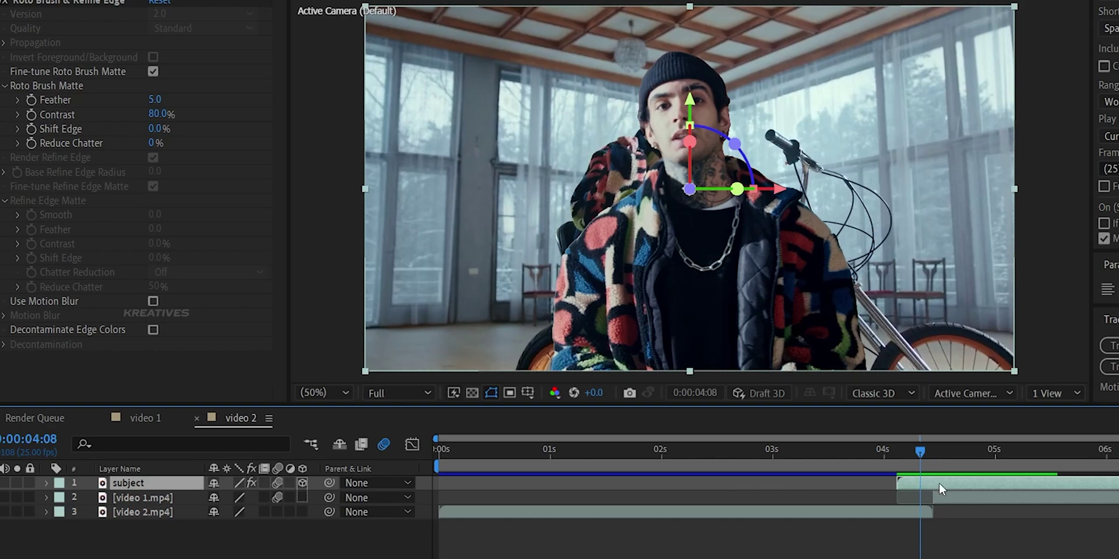
pyautogui.moveTo(921, 450); pyautogui.dragTo(900, 447)
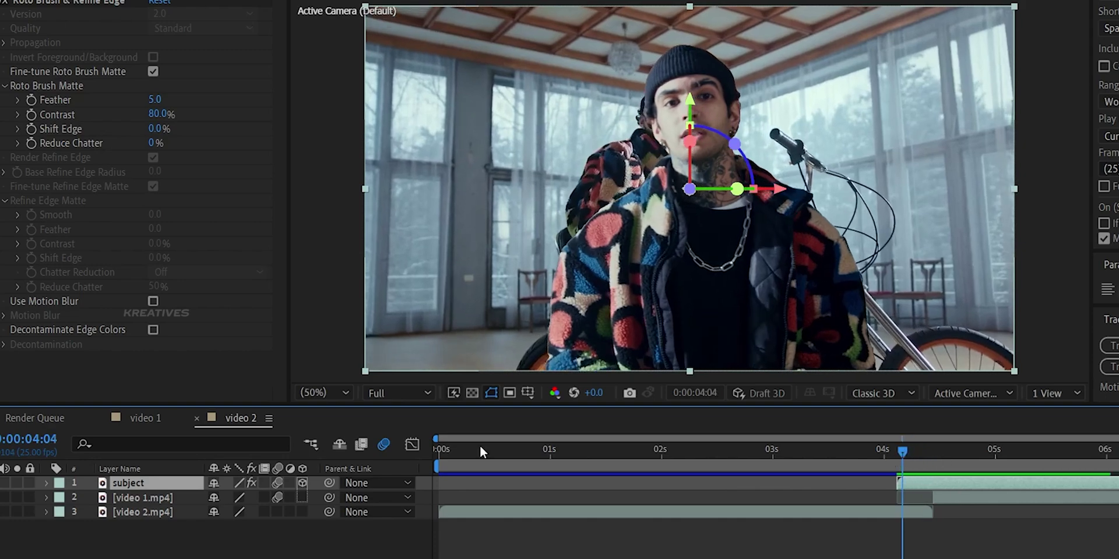
# Set Position and Y Rotation keyframes on subject at 4:11 for the end pose.
pyautogui.press('p')
pyautogui.hotkey('shift', 'r')
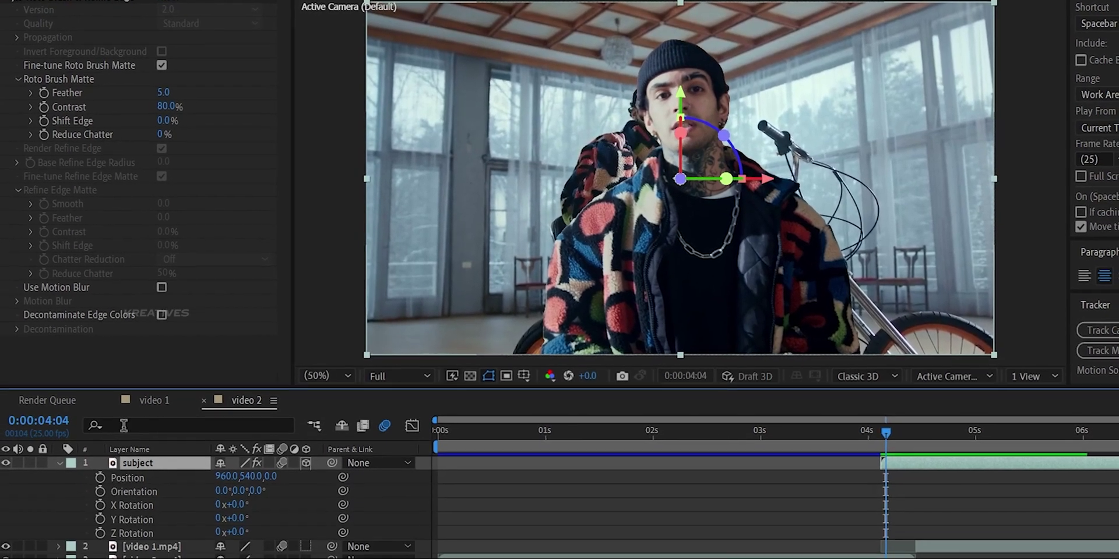
pyautogui.moveTo(886, 455); pyautogui.dragTo(916, 461)
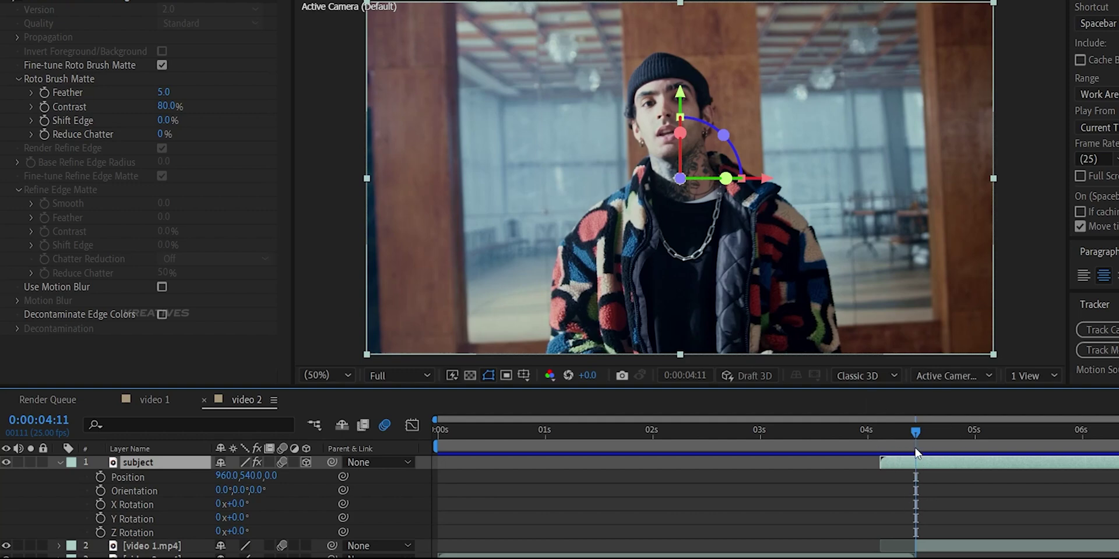
pyautogui.click(100, 478)
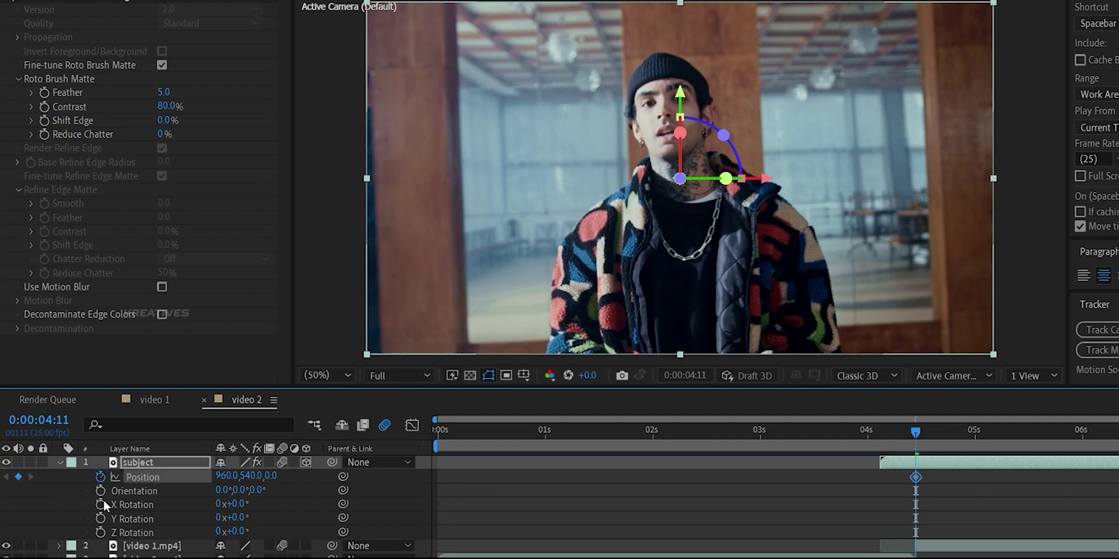
pyautogui.click(101, 519)
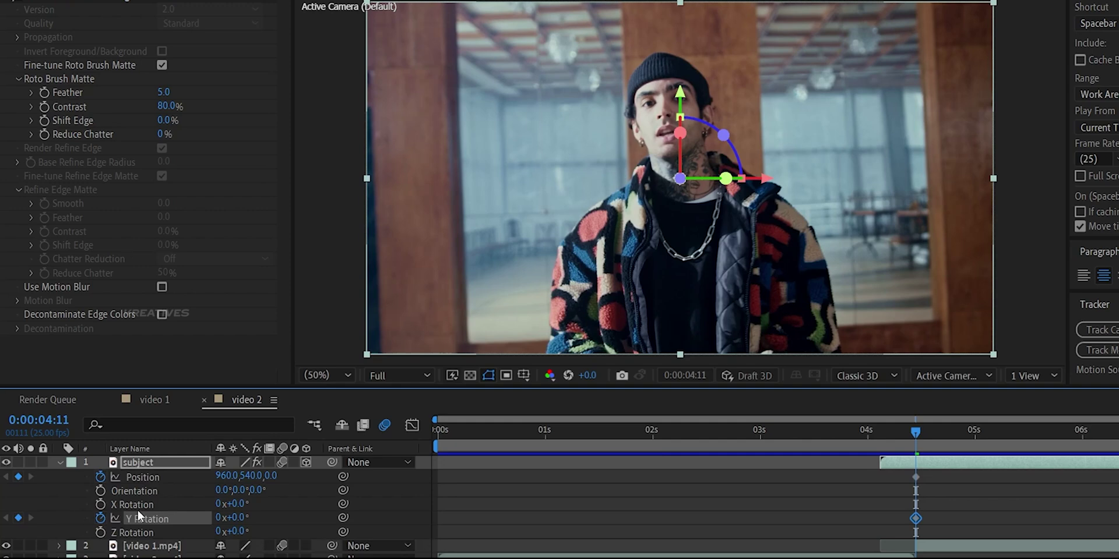
pyautogui.moveTo(224, 518); pyautogui.dragTo(349, 516)
pyautogui.hotkey('ctrl', 'z')
# At 4:03 set Y Rotation to −160° and Position Y to 1596, then easy-ease the keys.
pyautogui.moveTo(916, 433); pyautogui.dragTo(880, 431)
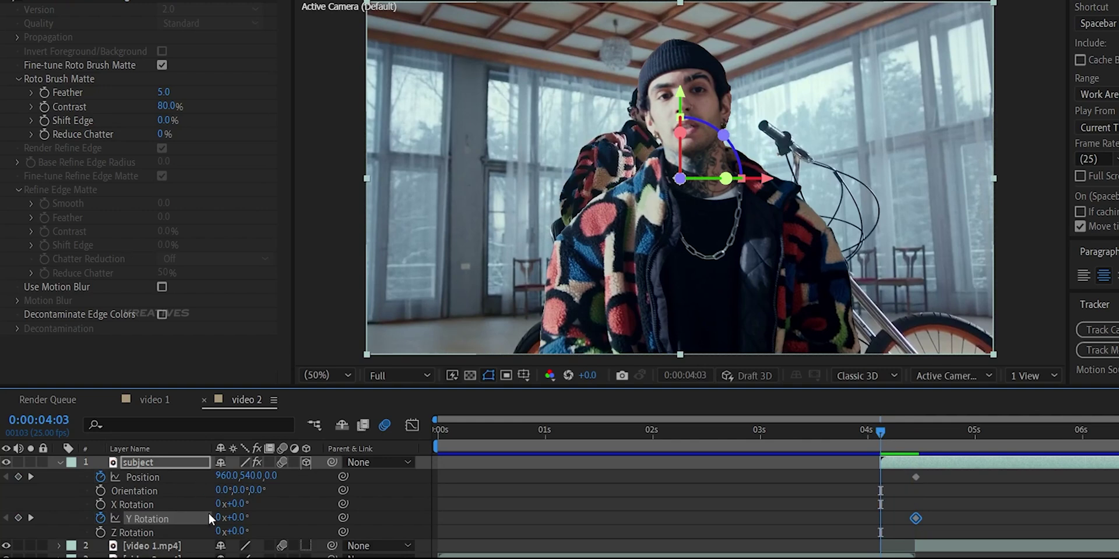
pyautogui.moveTo(232, 518); pyautogui.dragTo(94, 511)
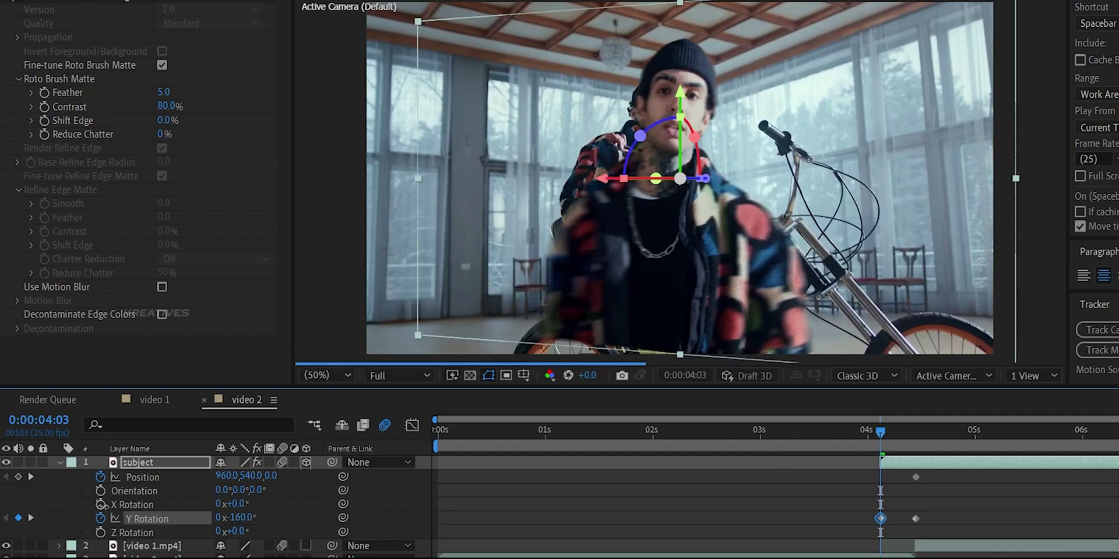
pyautogui.moveTo(247, 476); pyautogui.dragTo(335, 476)
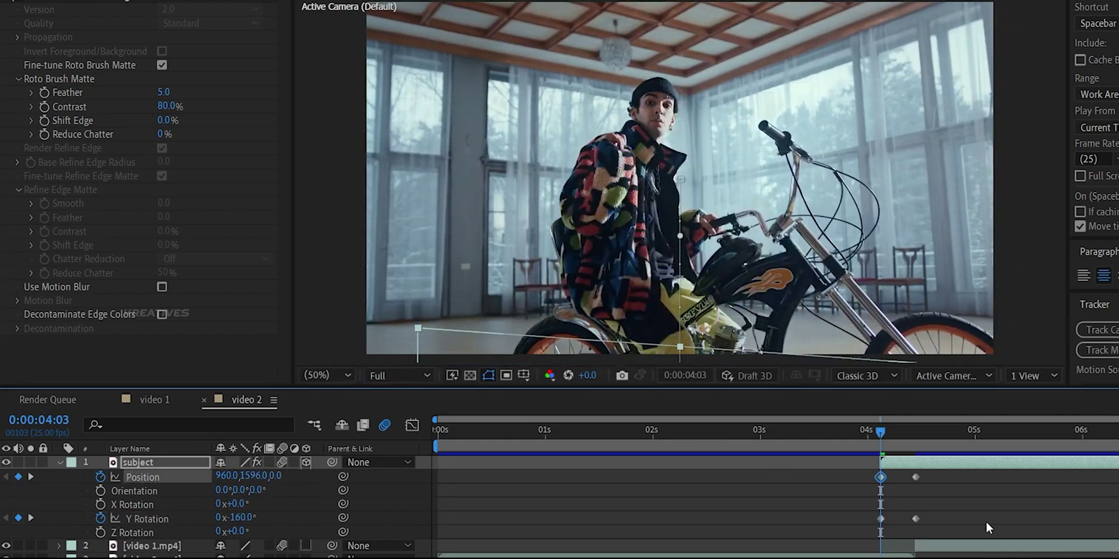
pyautogui.moveTo(986, 523); pyautogui.dragTo(823, 477)
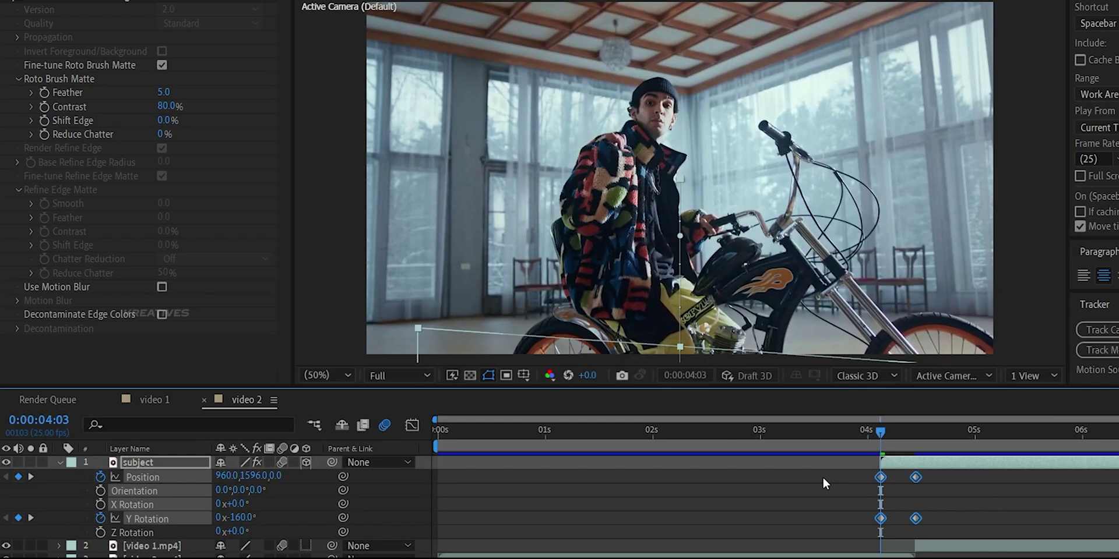
pyautogui.press('F9')
# Preview the spinning entrance twice and collapse the subject layer's properties.
pyautogui.moveTo(881, 429); pyautogui.dragTo(805, 428)
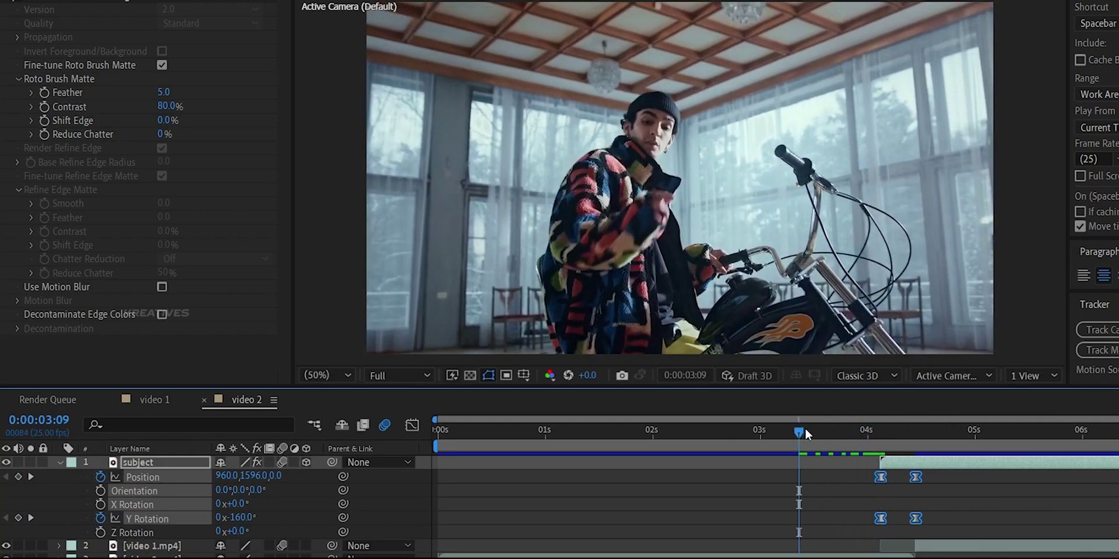
pyautogui.press('space')
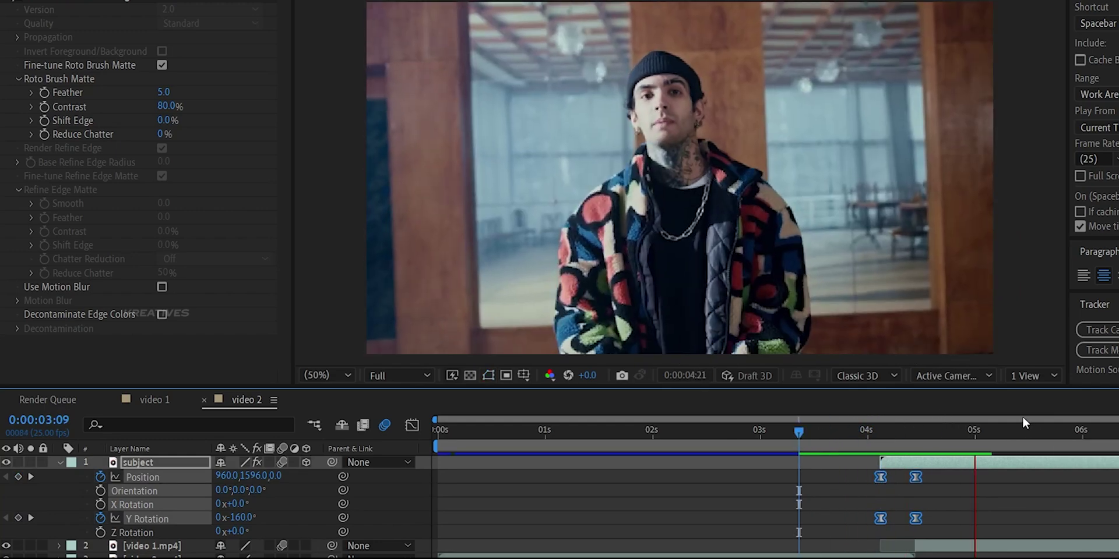
pyautogui.moveTo(958, 429); pyautogui.dragTo(803, 433)
pyautogui.press('space')
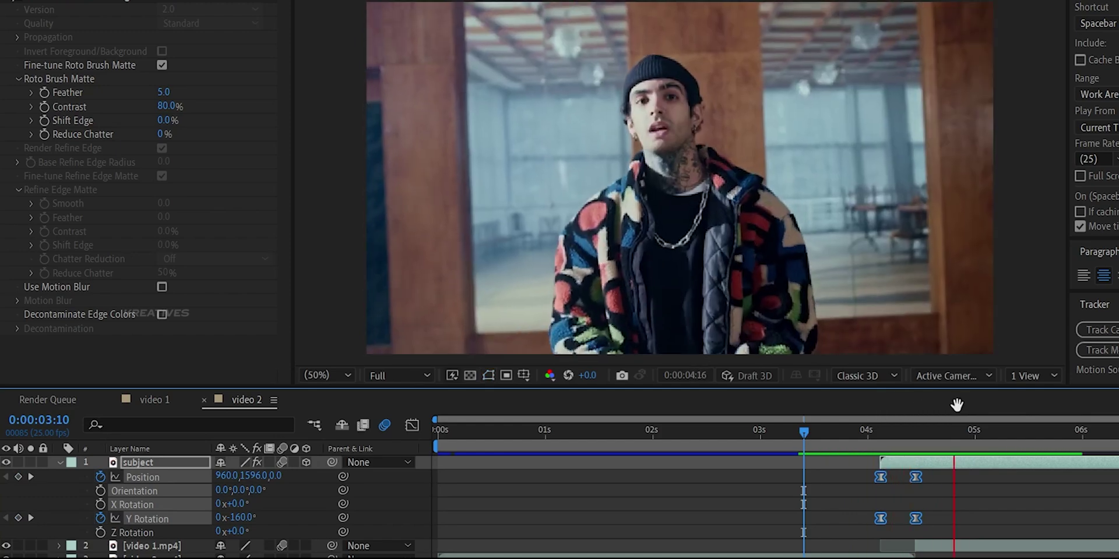
pyautogui.click(968, 431)
pyautogui.moveTo(971, 433); pyautogui.dragTo(933, 432)
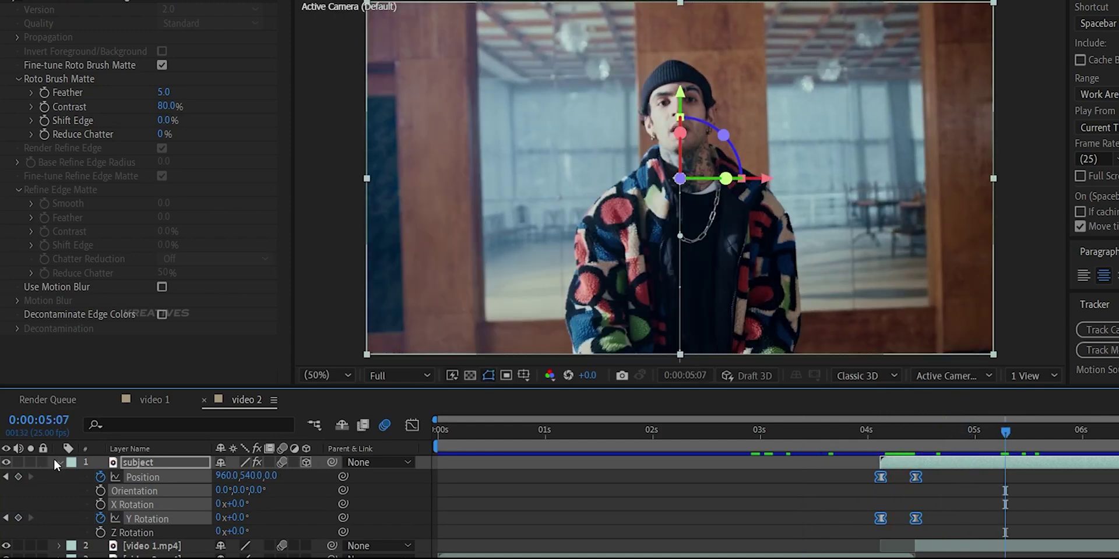
pyautogui.press('u')
pyautogui.click(660, 478)
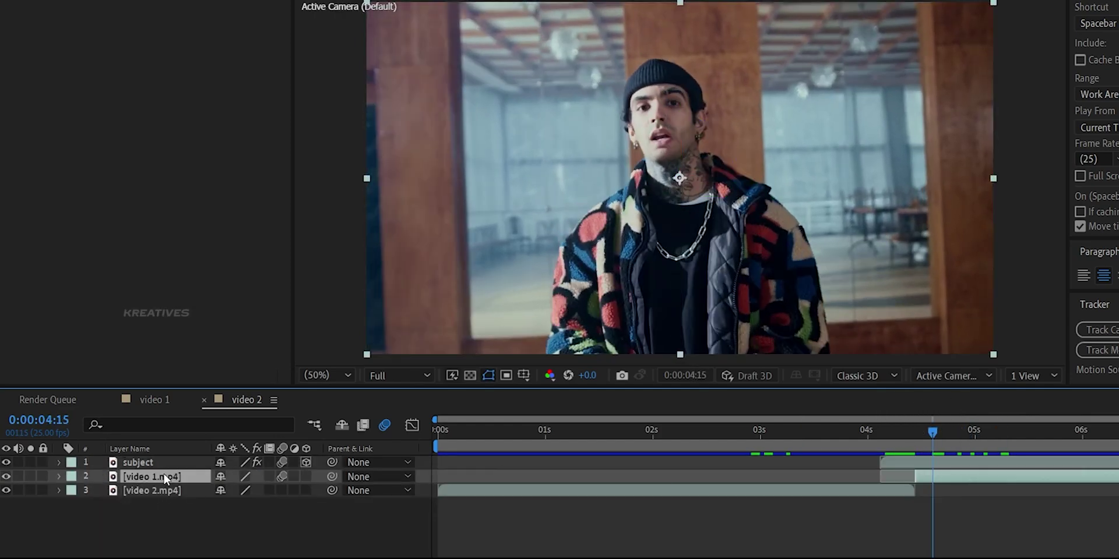
# Rename the video 1.mp4 layer to 'bg'.
pyautogui.press('Return')
pyautogui.write('bg')
pyautogui.press('Return')
# Apply Motion Tile to the bg layer at frame 4:14.
pyautogui.click(928, 432)
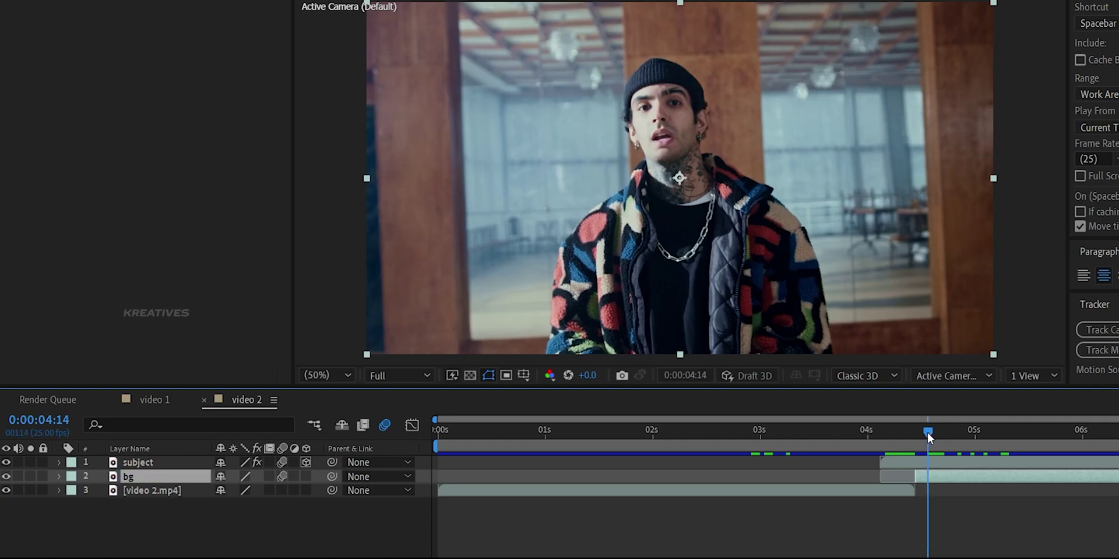
pyautogui.hotkey('ctrl', 'space')
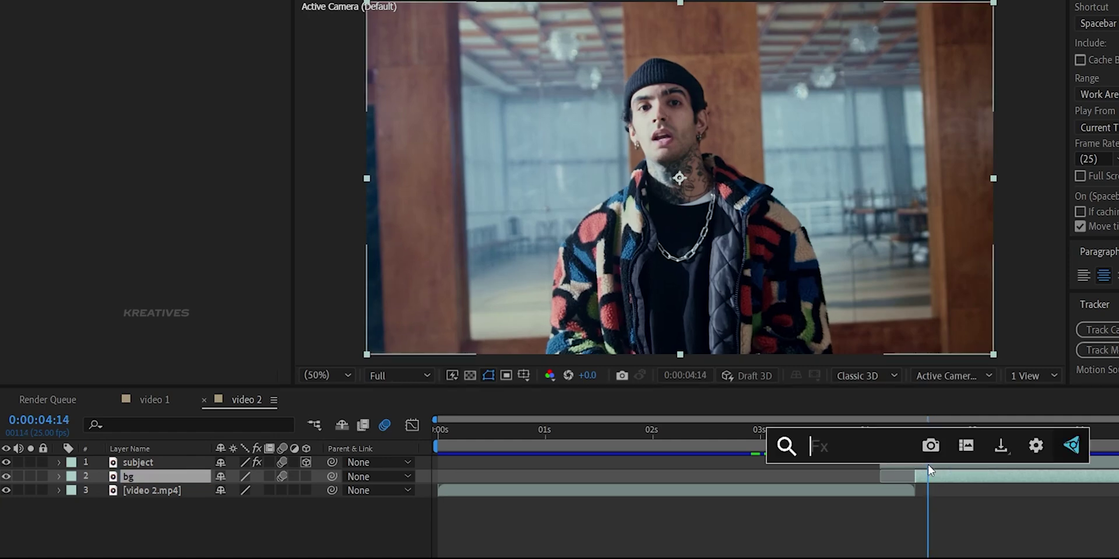
pyautogui.write('motion tile')
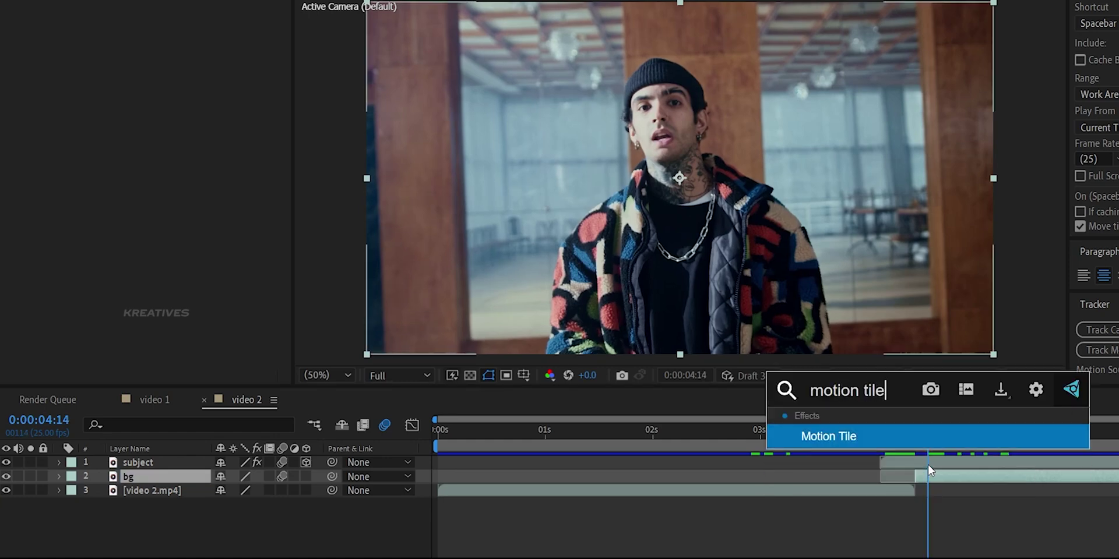
pyautogui.press('Return')
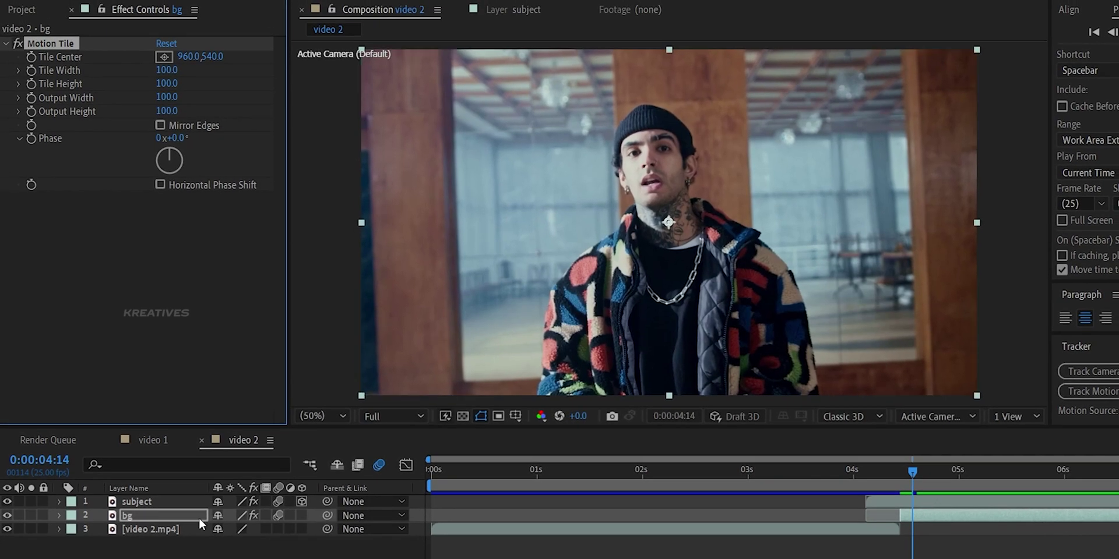
# Try scale about 75% and output width 300, then undo all tiling and scale changes.
pyautogui.press('s')
pyautogui.moveTo(236, 529); pyautogui.dragTo(210, 528)
pyautogui.click(166, 97)
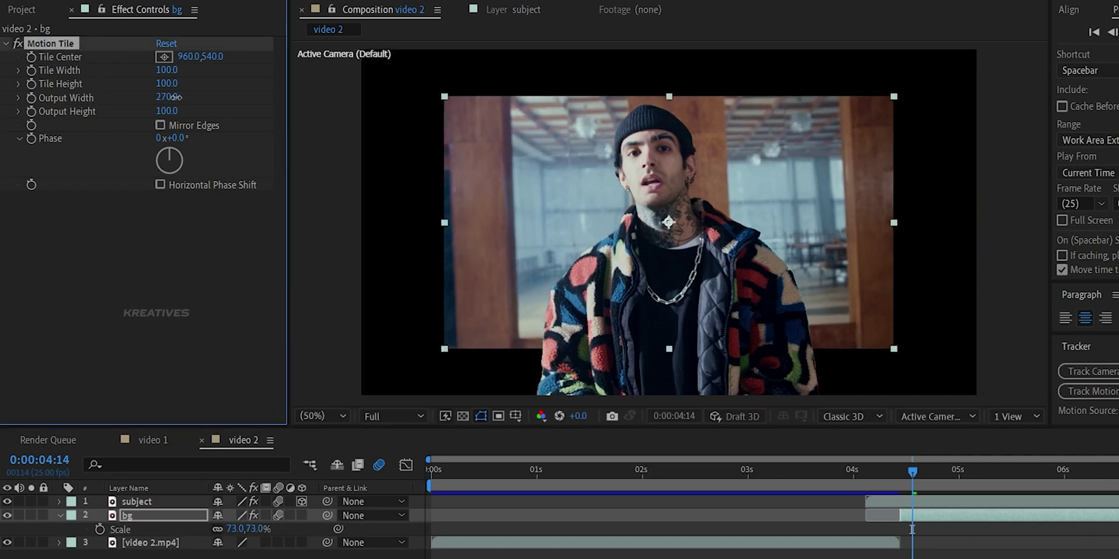
pyautogui.write('300')
pyautogui.press('Return')
pyautogui.moveTo(170, 116); pyautogui.dragTo(281, 116)
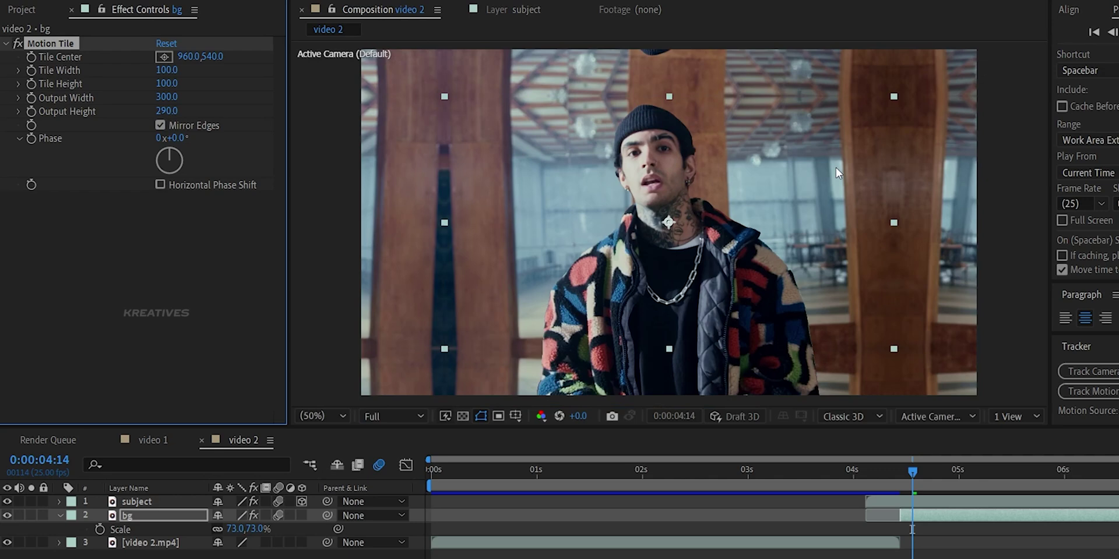
pyautogui.hotkey('ctrl', 'z')
pyautogui.hotkey('ctrl', 'z')
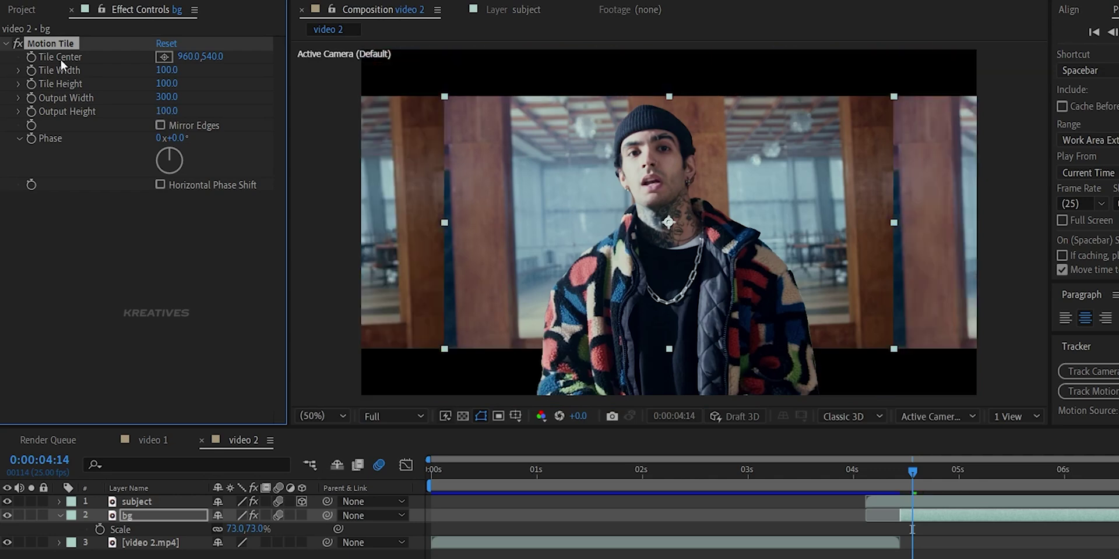
pyautogui.hotkey('ctrl', 'z')
pyautogui.hotkey('ctrl', 'z')
pyautogui.hotkey('ctrl', 'z')
pyautogui.hotkey('ctrl', 'space')
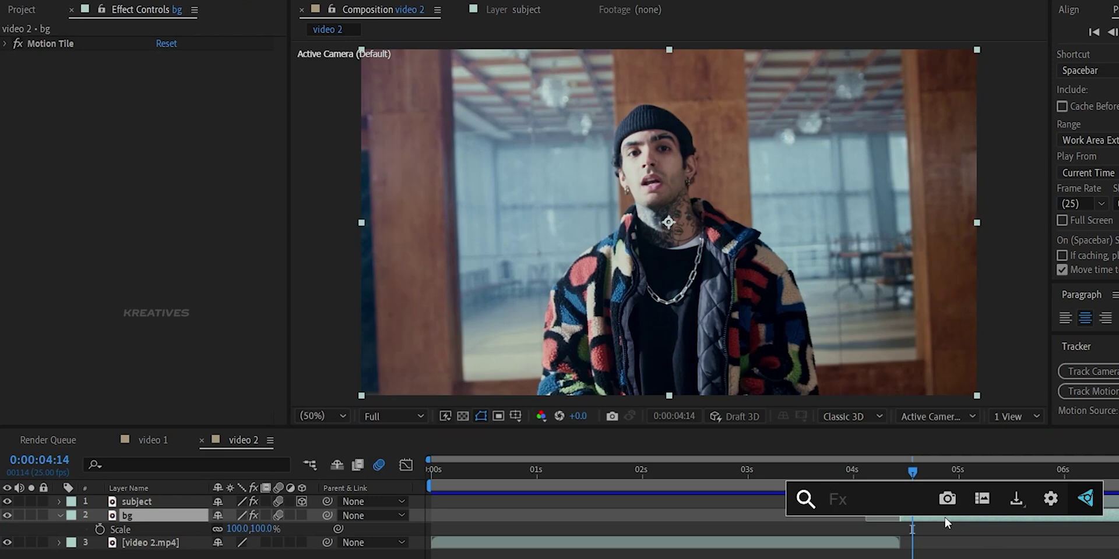
# Apply Optics Compensation to bg with a strong reversed Field of View warp.
pyautogui.write('optic')
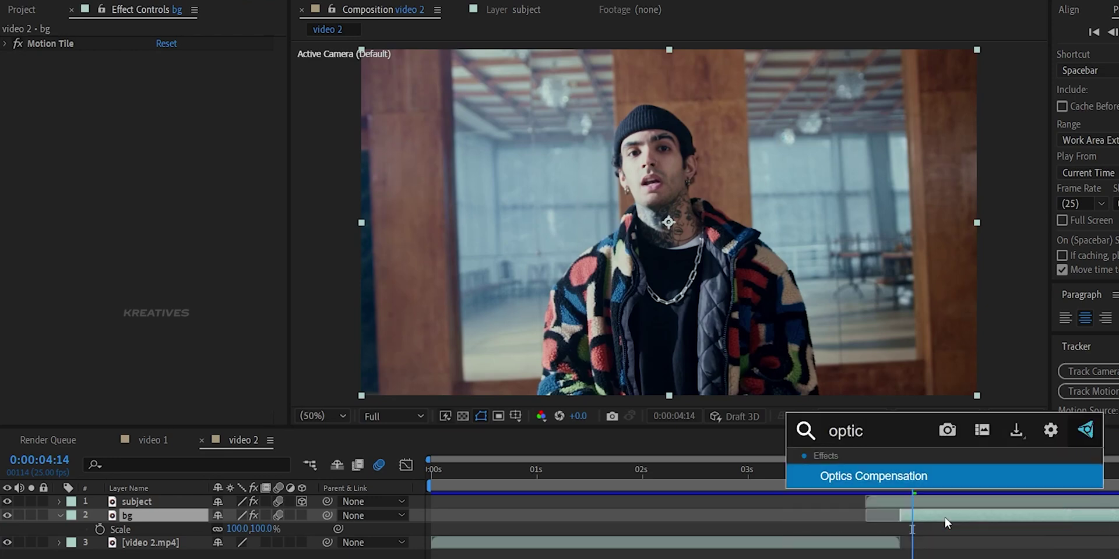
pyautogui.press('Return')
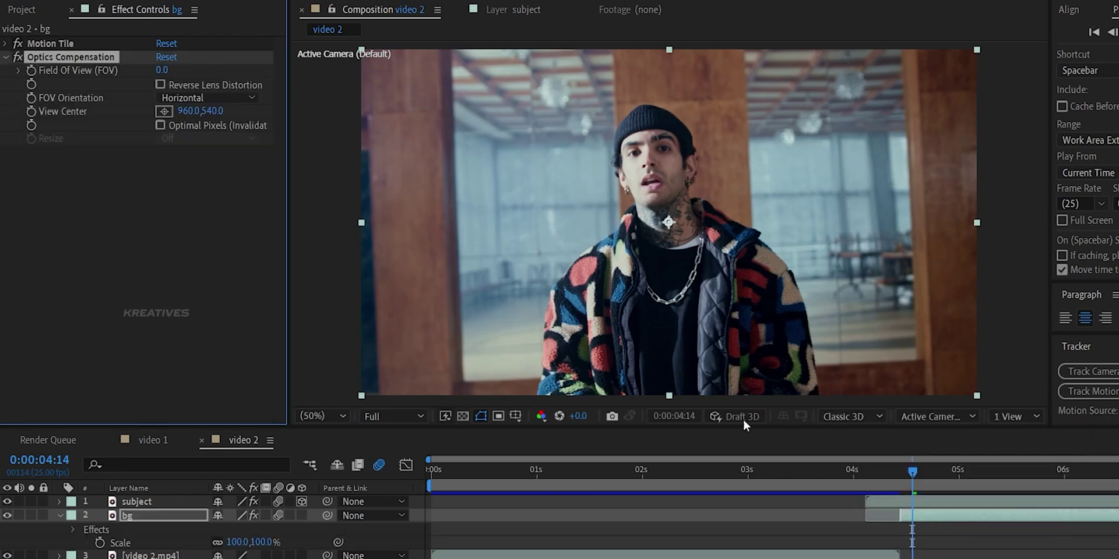
pyautogui.moveTo(166, 70); pyautogui.dragTo(373, 71)
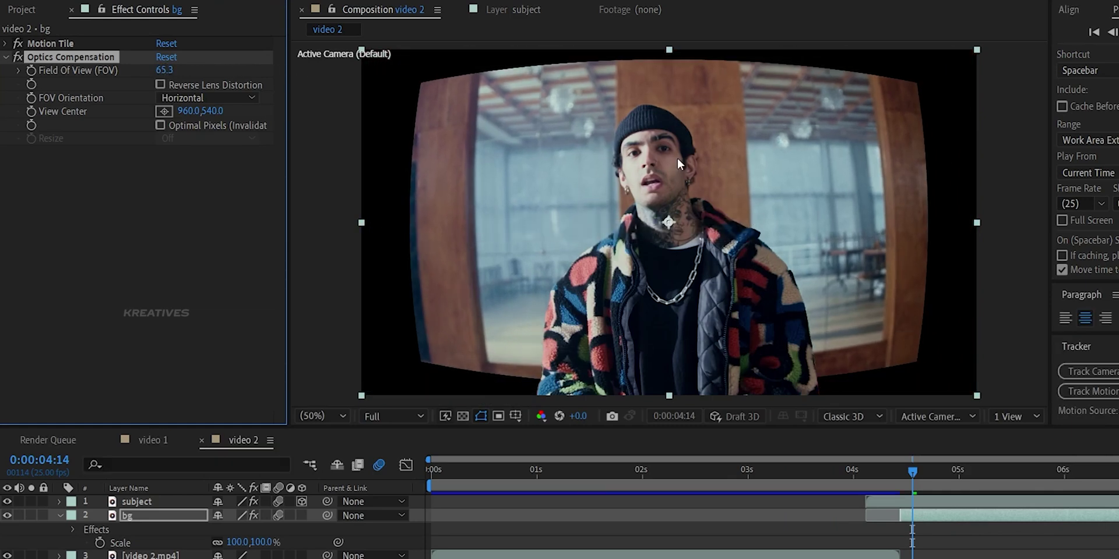
pyautogui.click(160, 84)
pyautogui.moveTo(165, 73); pyautogui.dragTo(431, 96)
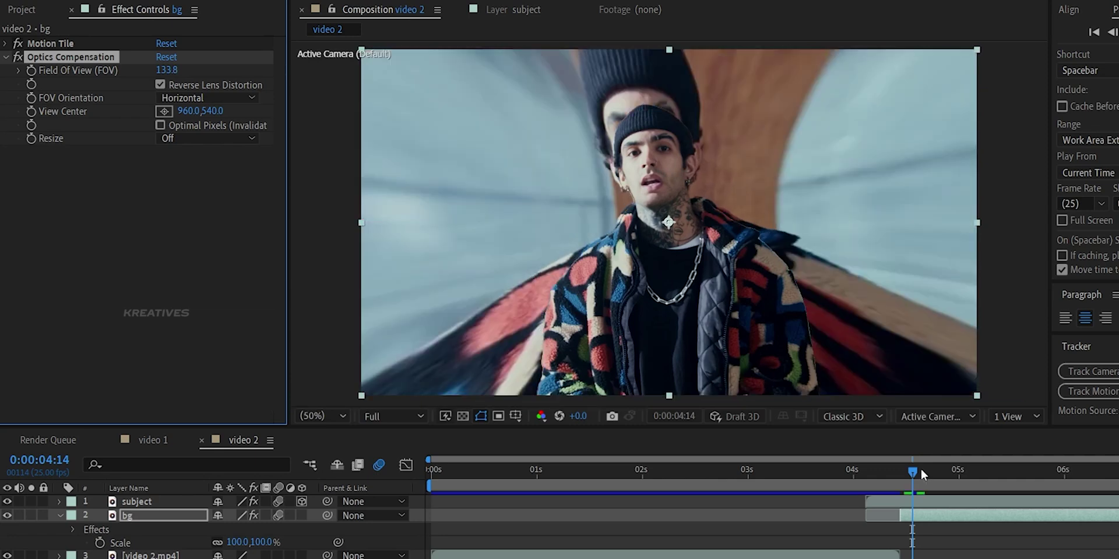
# Keyframe Field of View from 133.8 at 4:11 to 0 at 4:19, and easy-ease both keys.
pyautogui.moveTo(918, 470); pyautogui.dragTo(902, 471)
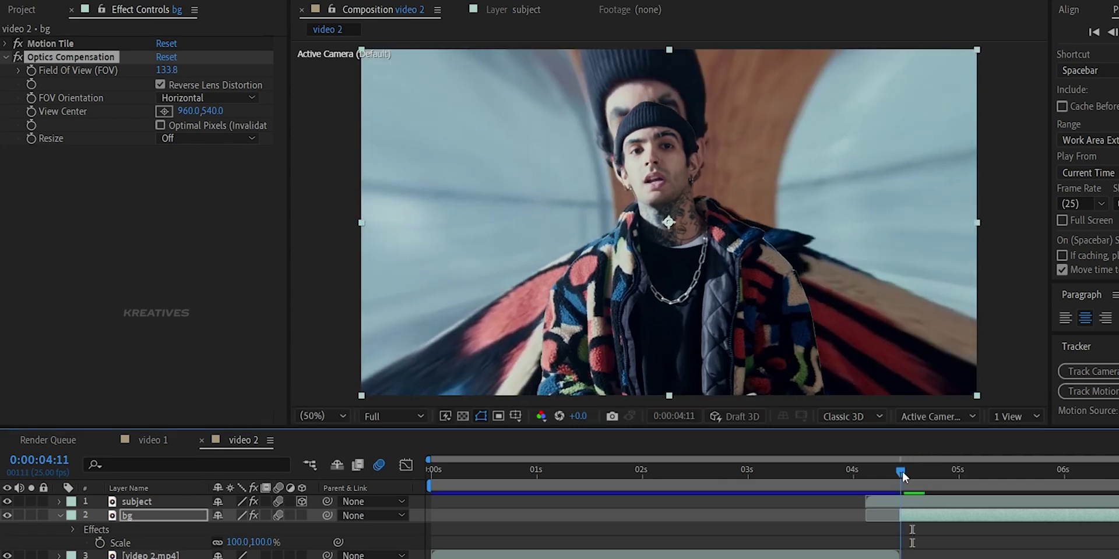
pyautogui.click(32, 71)
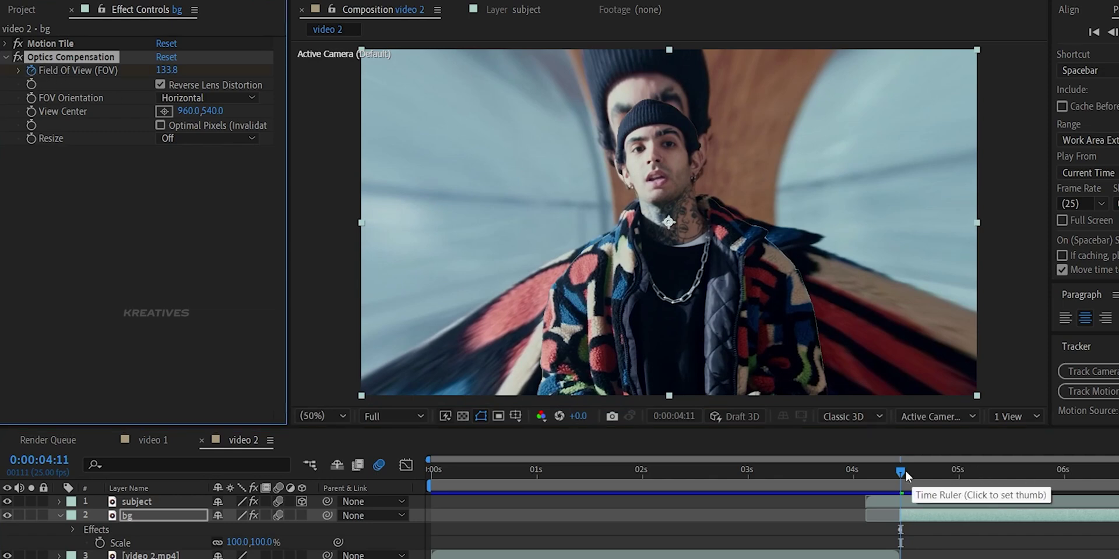
pyautogui.moveTo(904, 468); pyautogui.dragTo(934, 477)
pyautogui.click(168, 70)
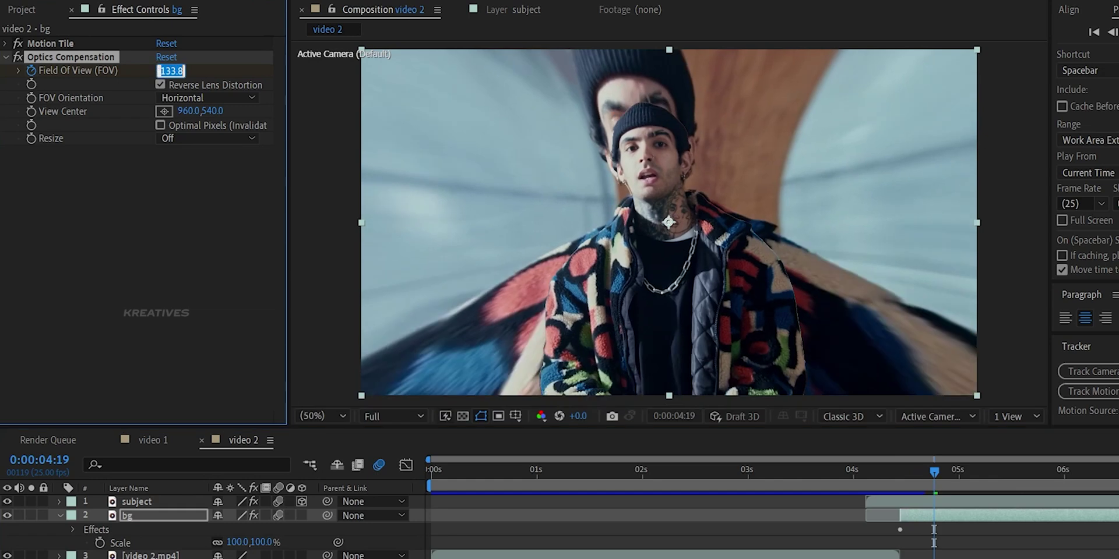
pyautogui.write('0')
pyautogui.press('Return')
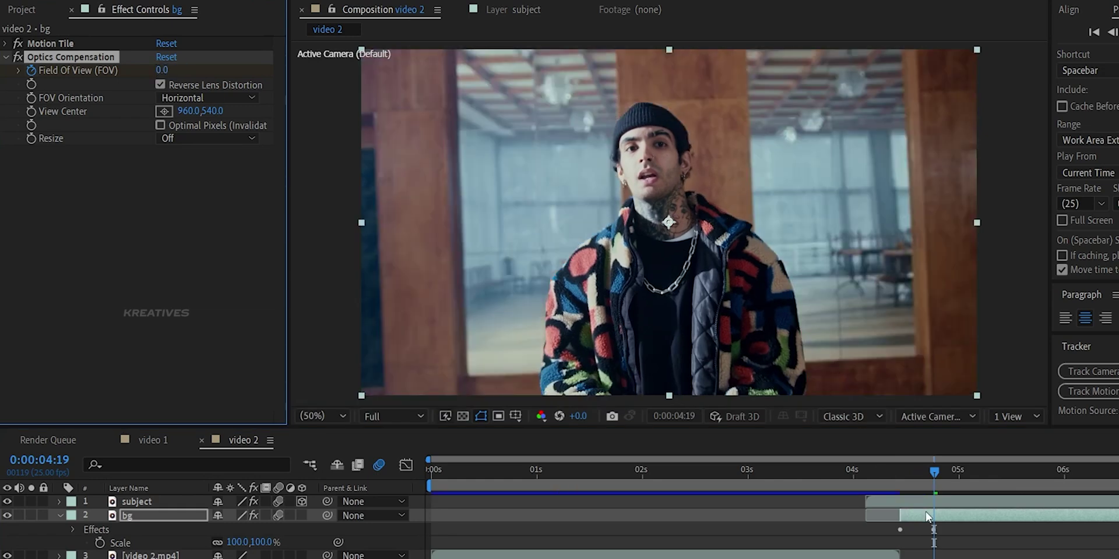
pyautogui.press('u')
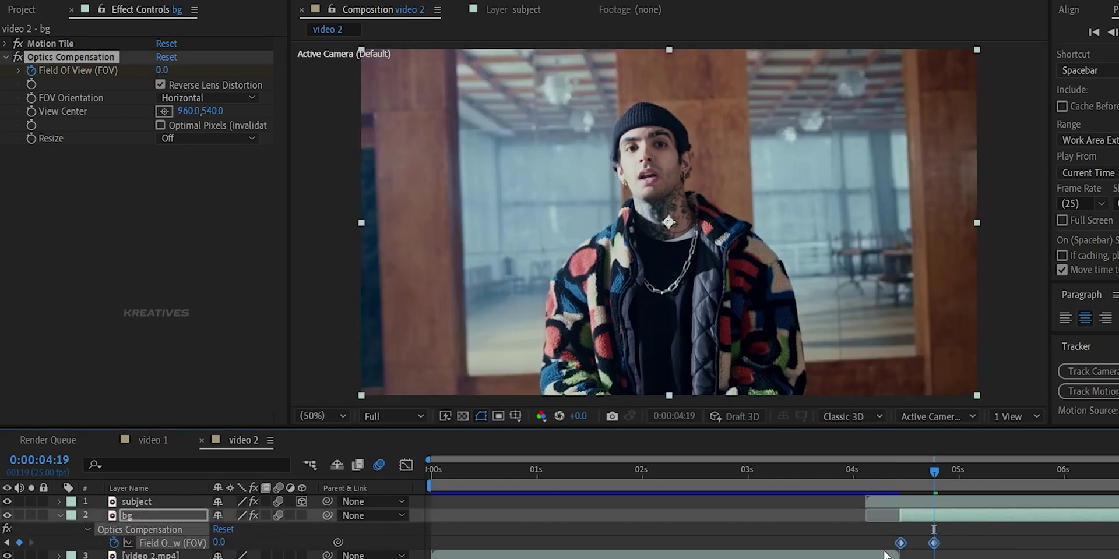
pyautogui.press('F9')
# Apply Turbulent Displace to bg with a Size of 25.
pyautogui.hotkey('ctrl', 'space')
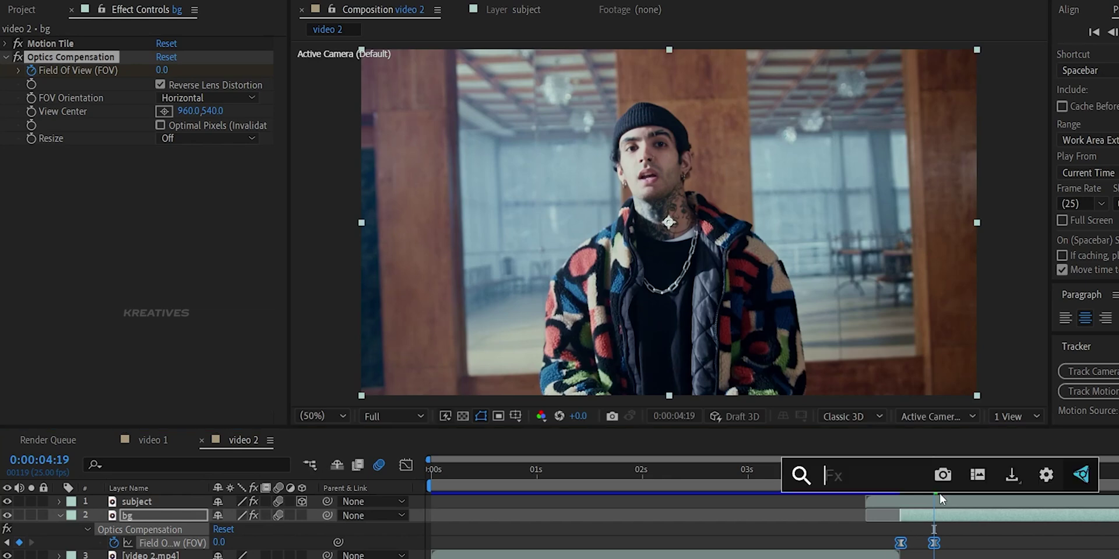
pyautogui.write('turb')
pyautogui.press('Up')
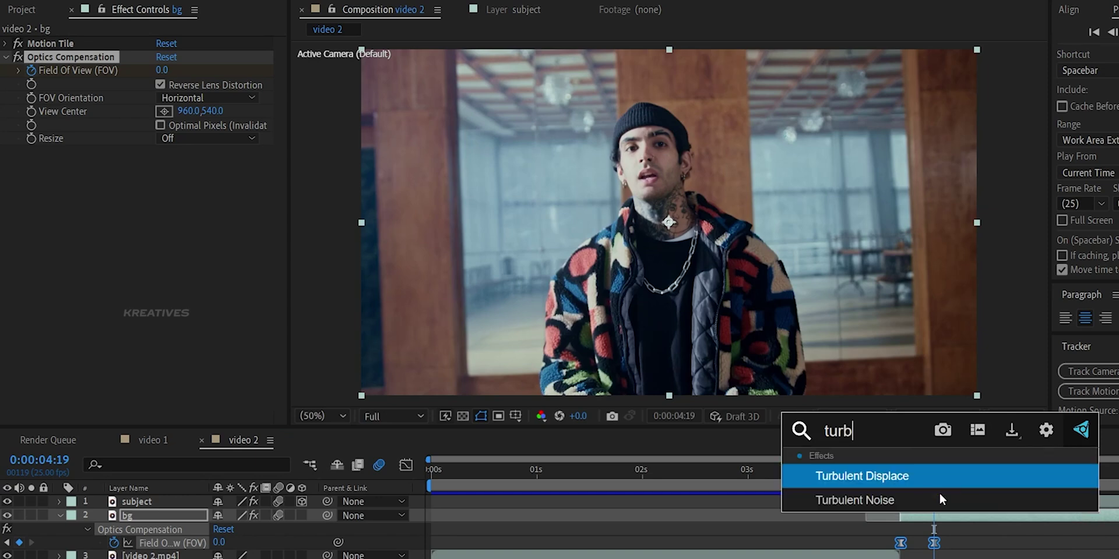
pyautogui.press('Return')
pyautogui.click(169, 193)
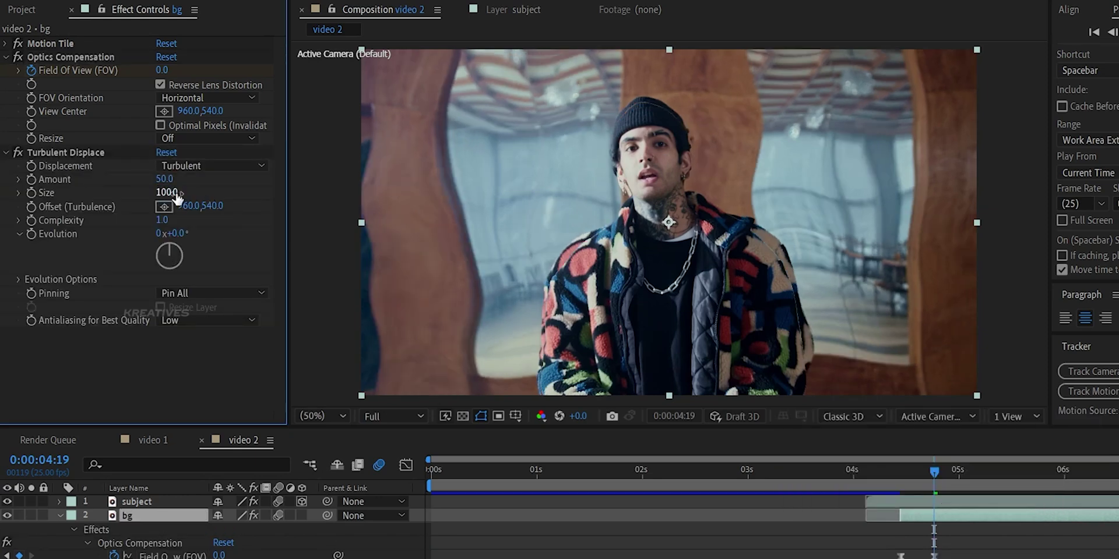
pyautogui.write('25')
pyautogui.press('Return')
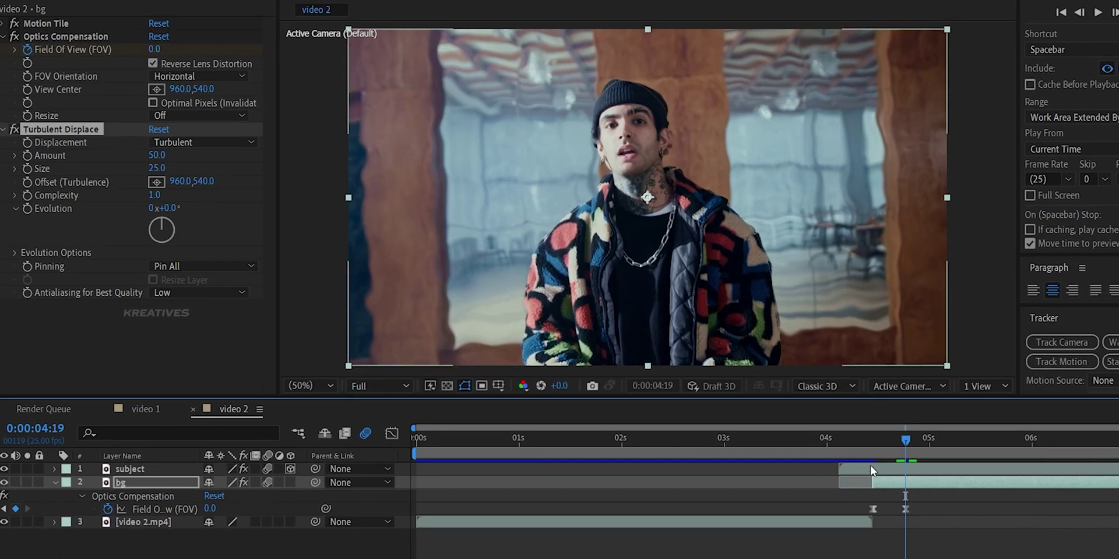
# Keyframe Turbulent Displace Amount from 252 down to 50, with Evolution at 148°.
pyautogui.click(26, 153)
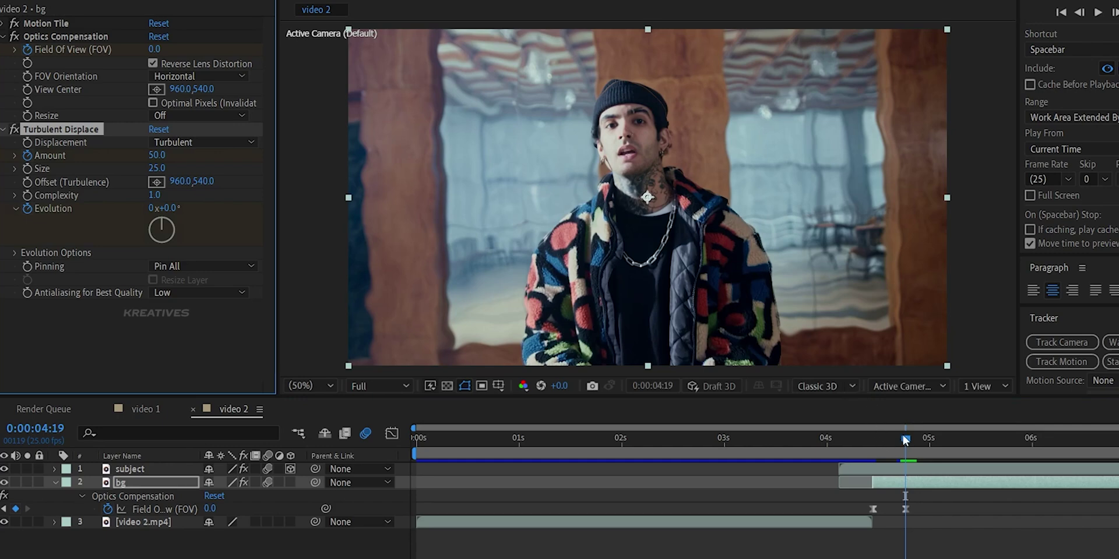
pyautogui.moveTo(906, 441); pyautogui.dragTo(872, 442)
pyautogui.moveTo(154, 163); pyautogui.dragTo(309, 155)
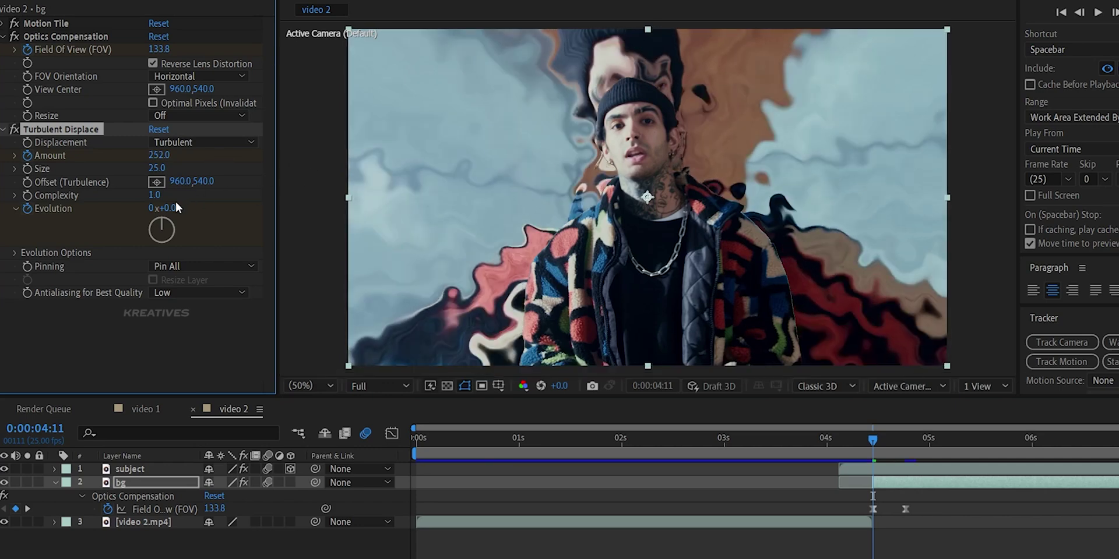
pyautogui.moveTo(176, 208); pyautogui.dragTo(268, 208)
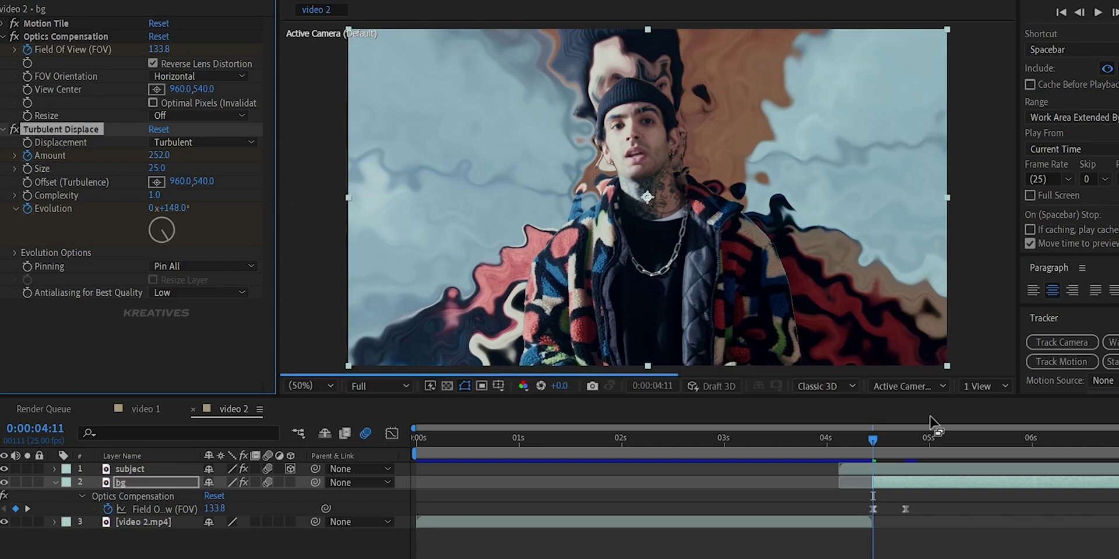
# Preview the warp transition up to around 5:10 and reselect bg.
pyautogui.moveTo(873, 438); pyautogui.dragTo(794, 440)
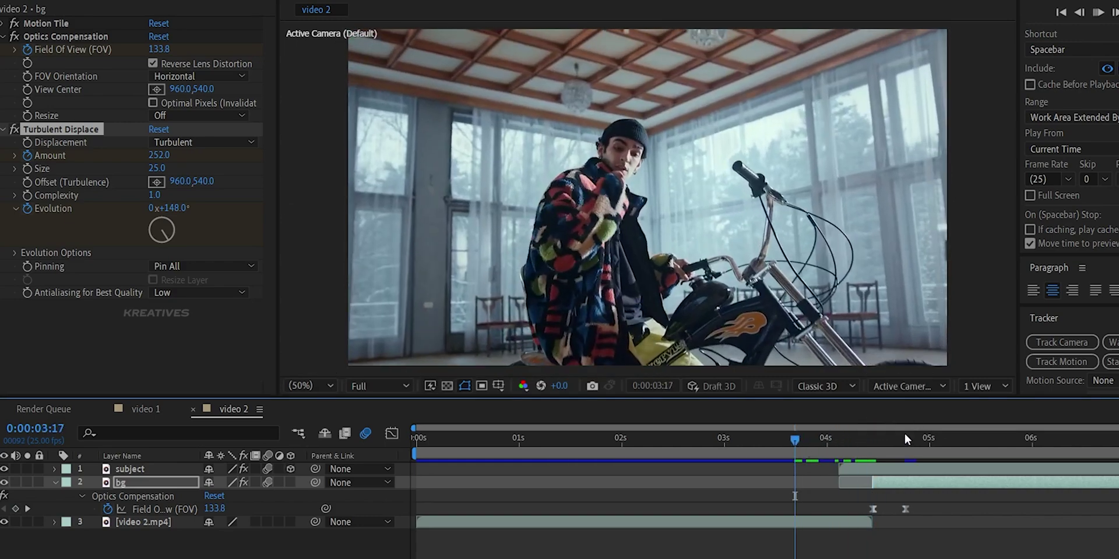
pyautogui.click(973, 439)
pyautogui.press('space')
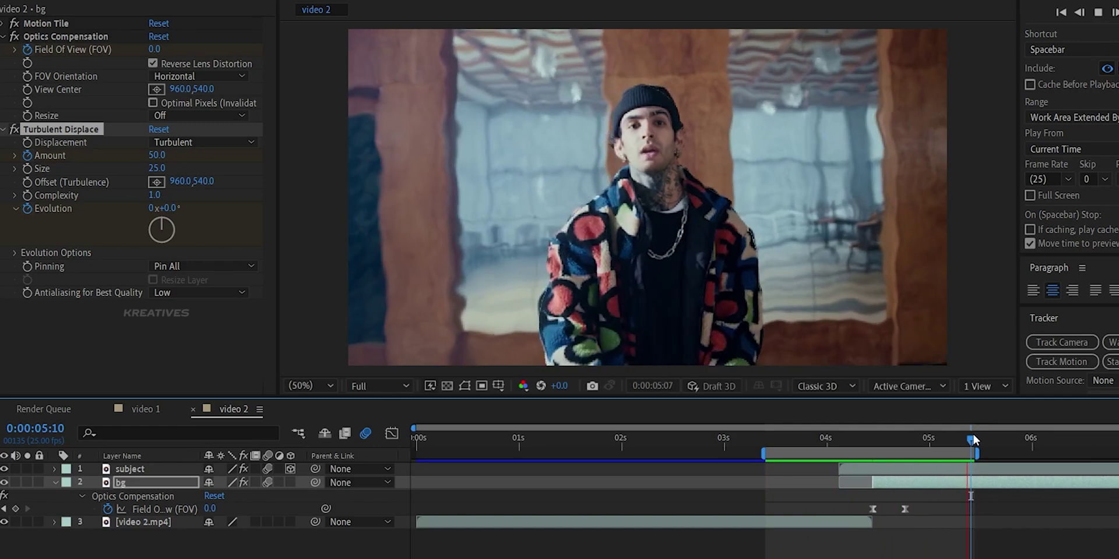
pyautogui.press('space')
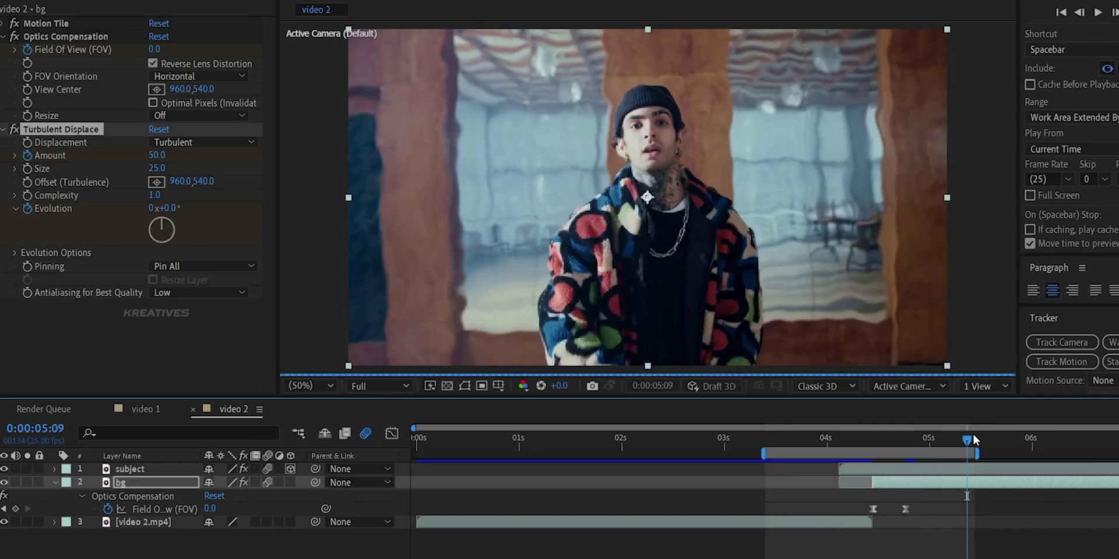
pyautogui.click(940, 478)
# Apply Glow to bg and keyframe Glow Intensity down to 0 at 4:18.
pyautogui.hotkey('ctrl', 'space')
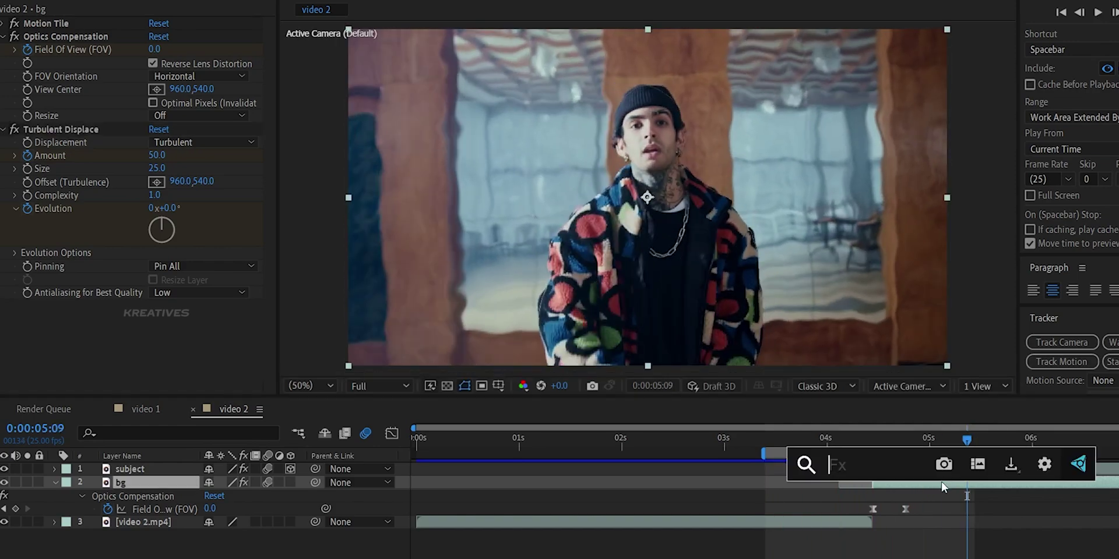
pyautogui.write('glow')
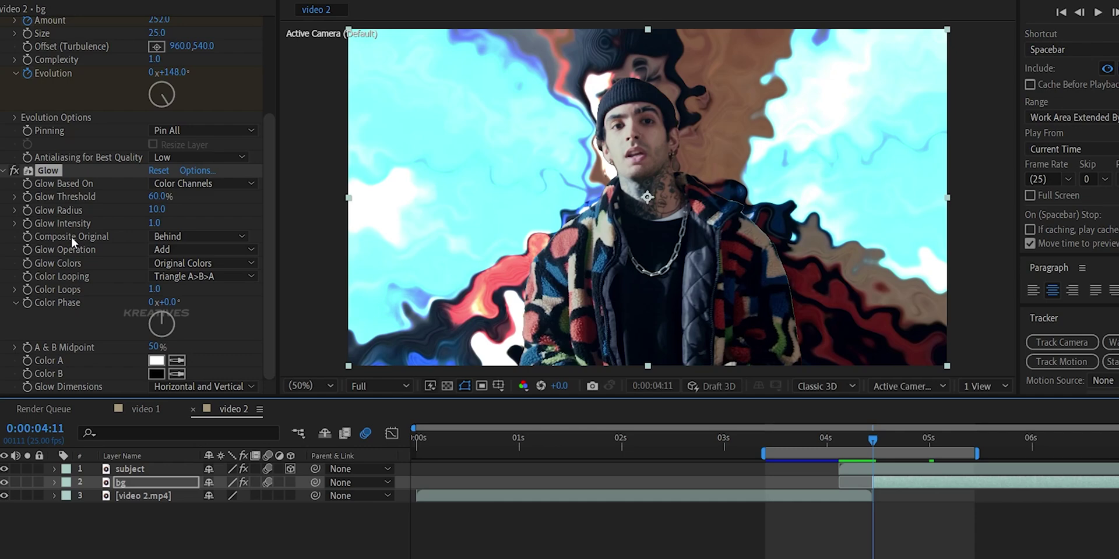
pyautogui.click(26, 225)
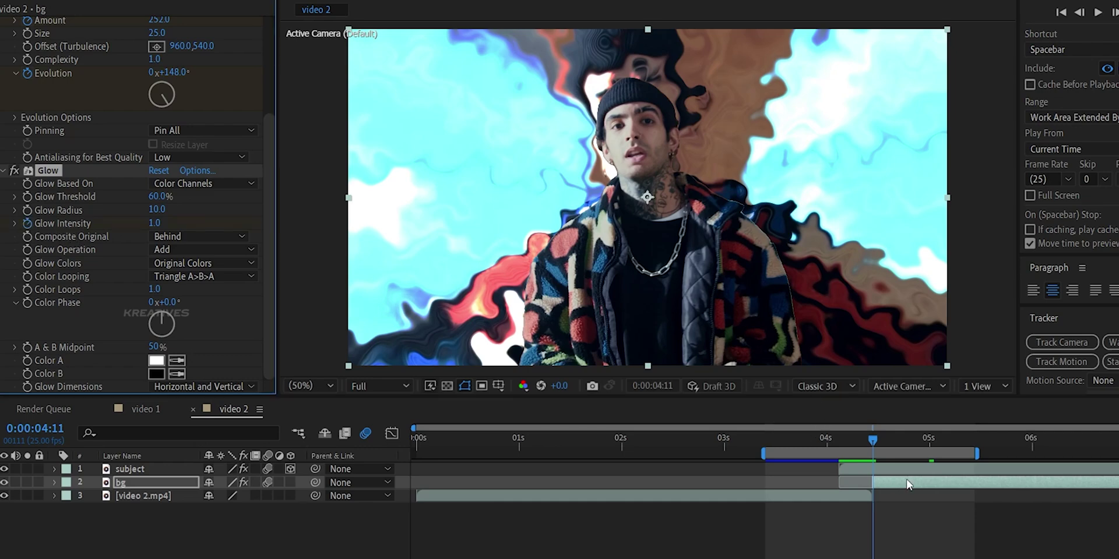
pyautogui.press('u')
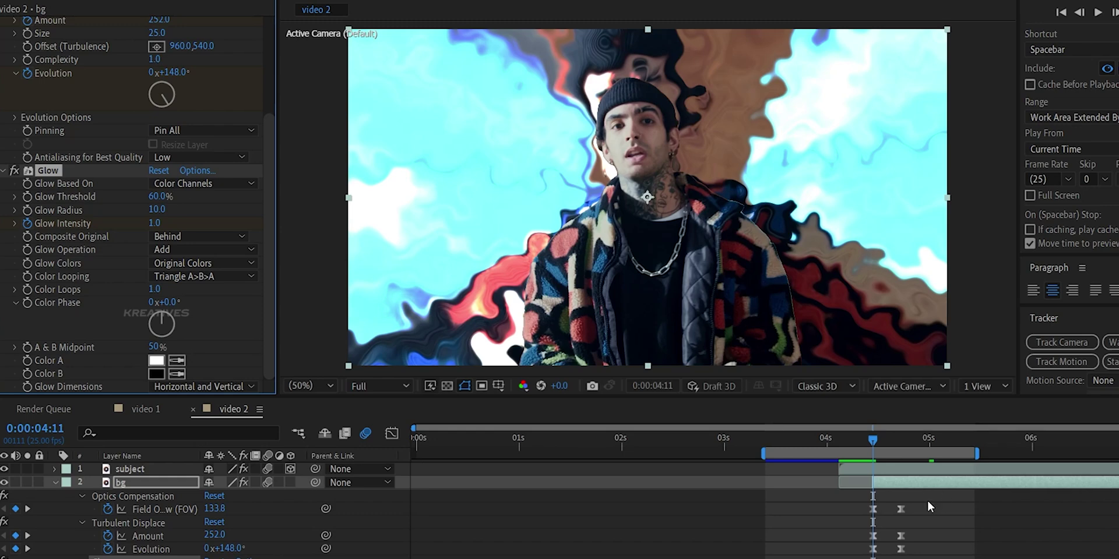
pyautogui.moveTo(873, 441); pyautogui.dragTo(901, 443)
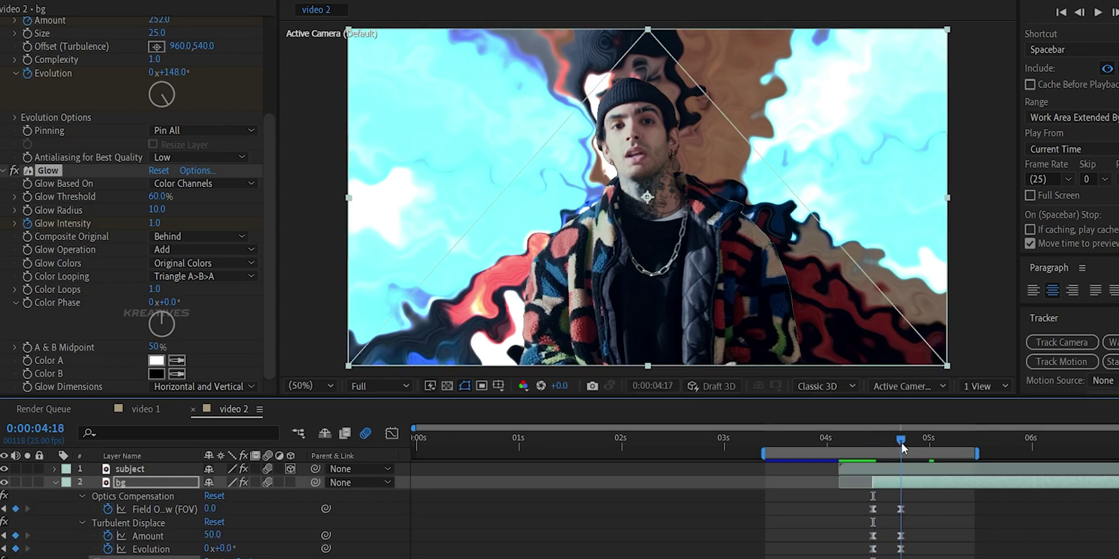
pyautogui.click(155, 223)
pyautogui.press('Return')
# Trim a new adjustment layer to span just the transition frames.
pyautogui.press('space')
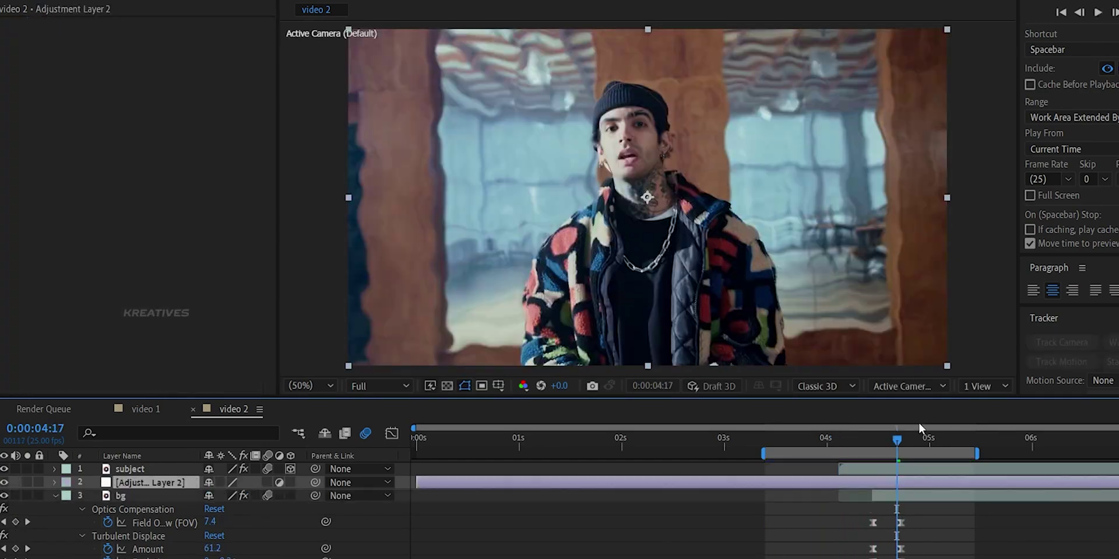
pyautogui.hotkey('alt', '[')
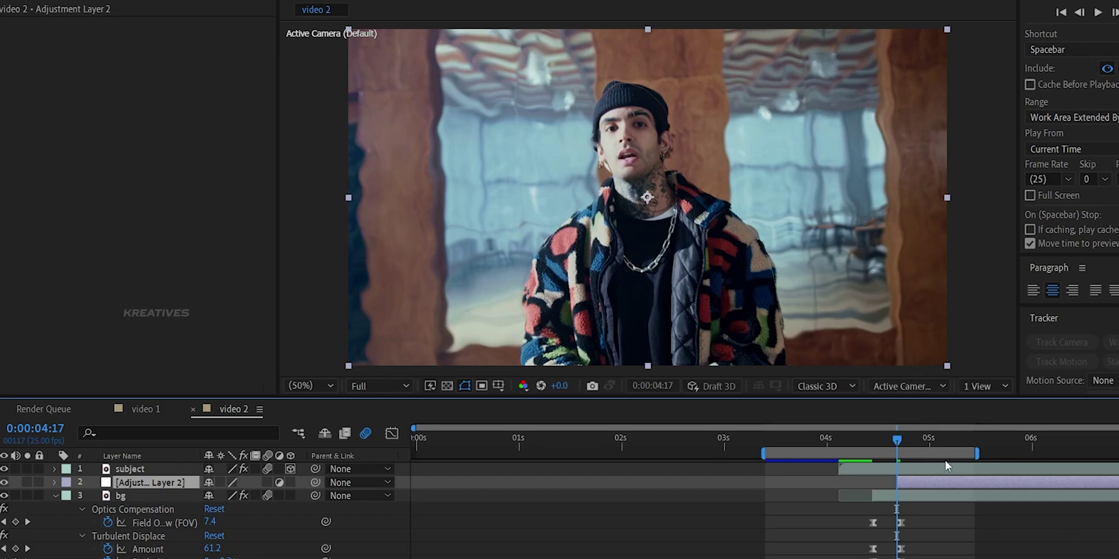
pyautogui.press('F2')
pyautogui.moveTo(912, 485); pyautogui.dragTo(882, 484)
pyautogui.hotkey('alt', ']')
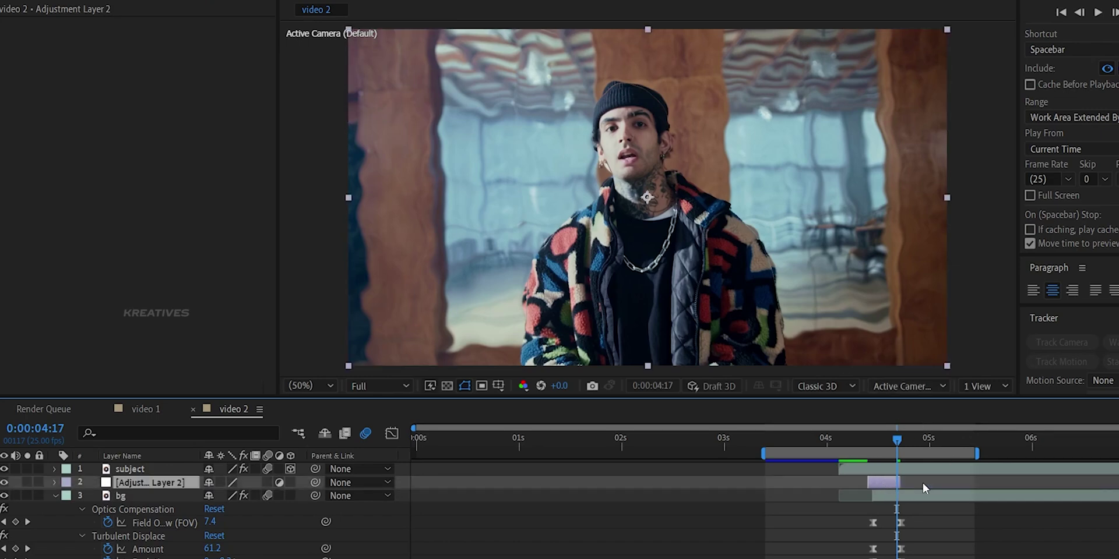
pyautogui.press('pageup')
pyautogui.press('pageup')
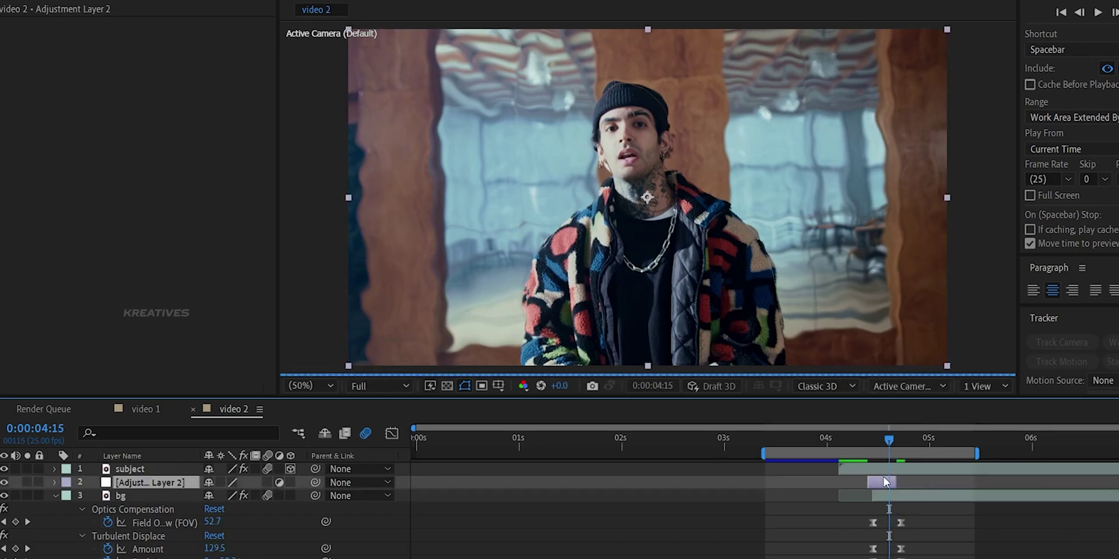
# Apply the Wiggle - position preset to the adjustment layer.
pyautogui.hotkey('ctrl', 'space')
pyautogui.write('wigg')
pyautogui.click(883, 482)
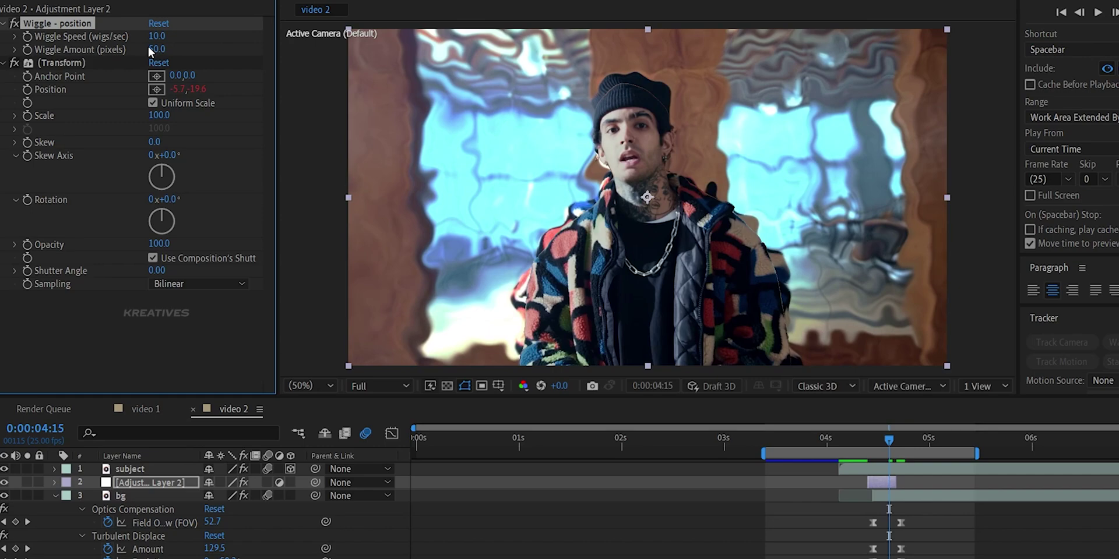
# Set bg's Turbulent Displace Amount to 0 at 4:18 and preview the transition.
pyautogui.moveTo(892, 434); pyautogui.dragTo(802, 419)
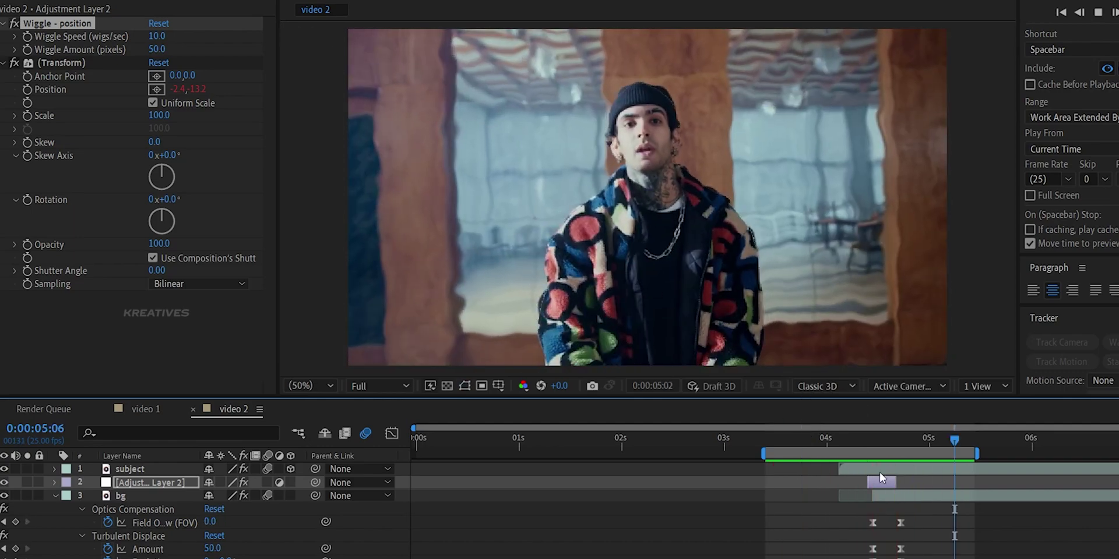
pyautogui.click(878, 481)
pyautogui.moveTo(875, 439); pyautogui.dragTo(934, 439)
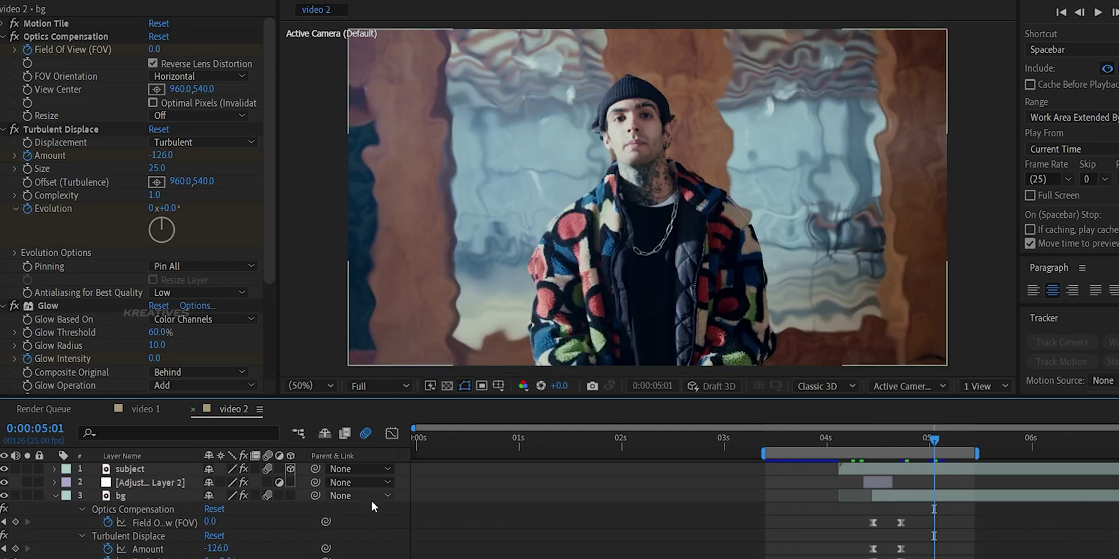
pyautogui.click(3, 549)
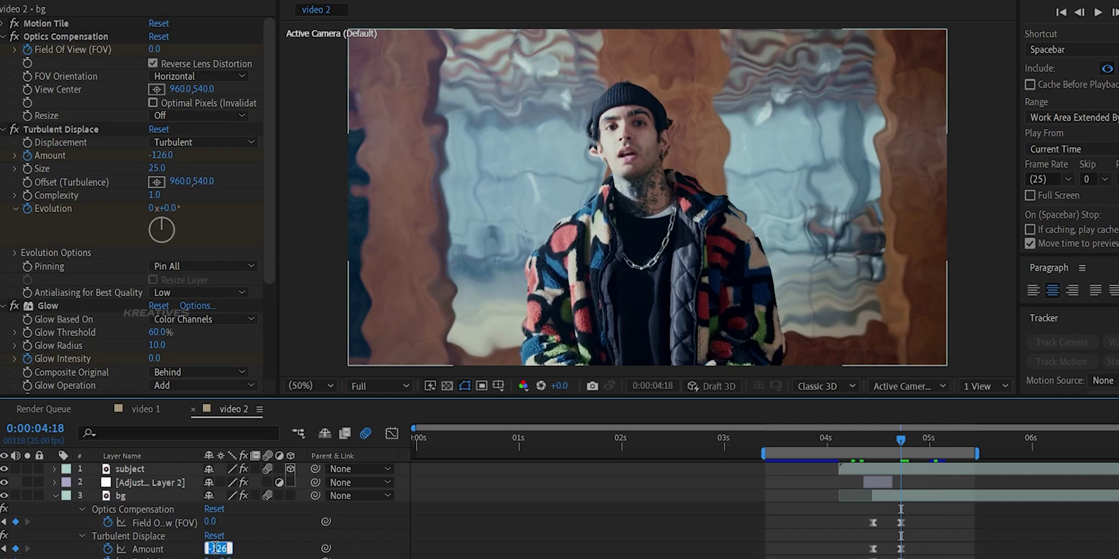
pyautogui.press('Return')
pyautogui.press('space')
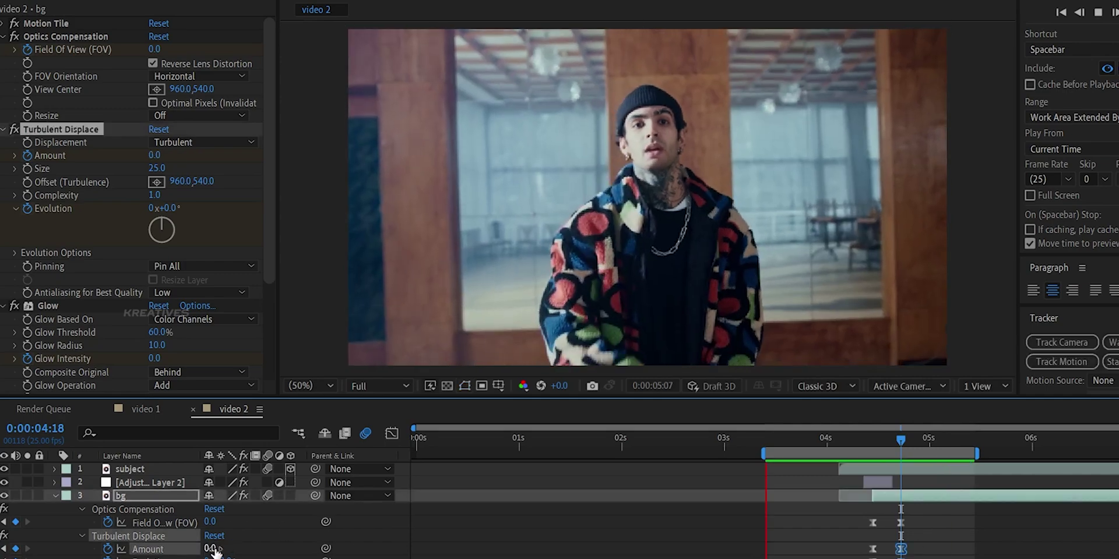